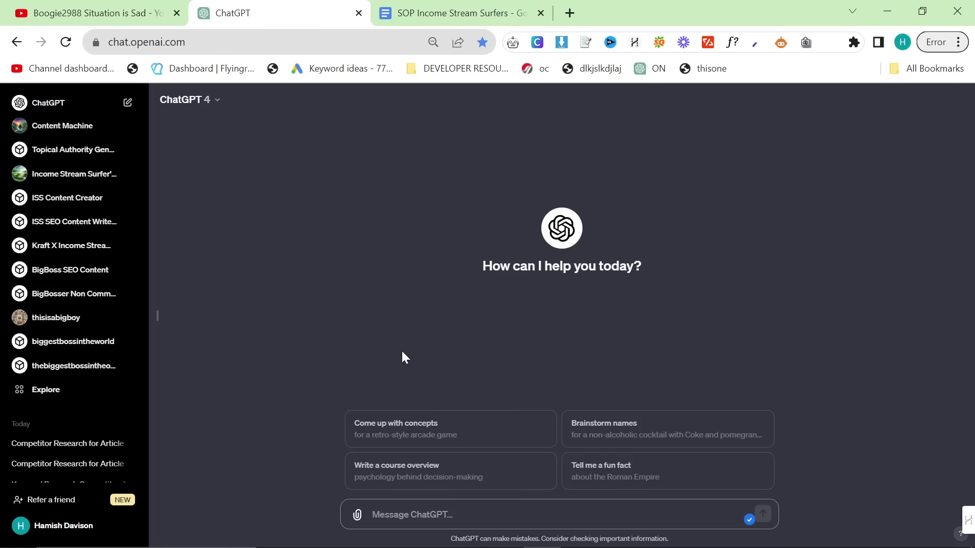
# - In the SOP Income Stream Surfers document, copy the whole competitor research prompt, including the keyword "Best Suit Color For Men 2024"
pyautogui.hotkey('ctrl', 'Tab')
pyautogui.scroll(-2, 487, 356)
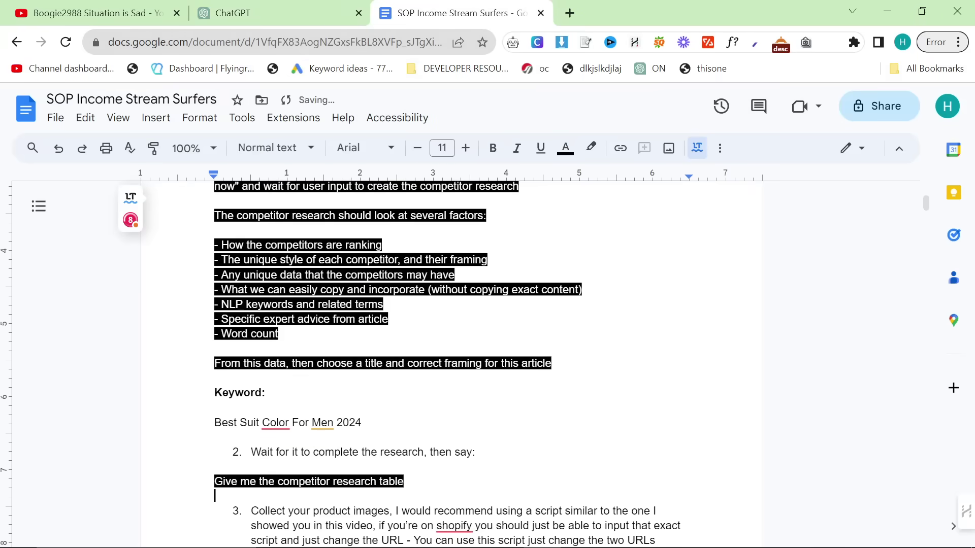
pyautogui.moveTo(475, 452); pyautogui.dragTo(214, 348)
pyautogui.click(215, 437)
pyautogui.moveTo(215, 437); pyautogui.dragTo(251, 263)
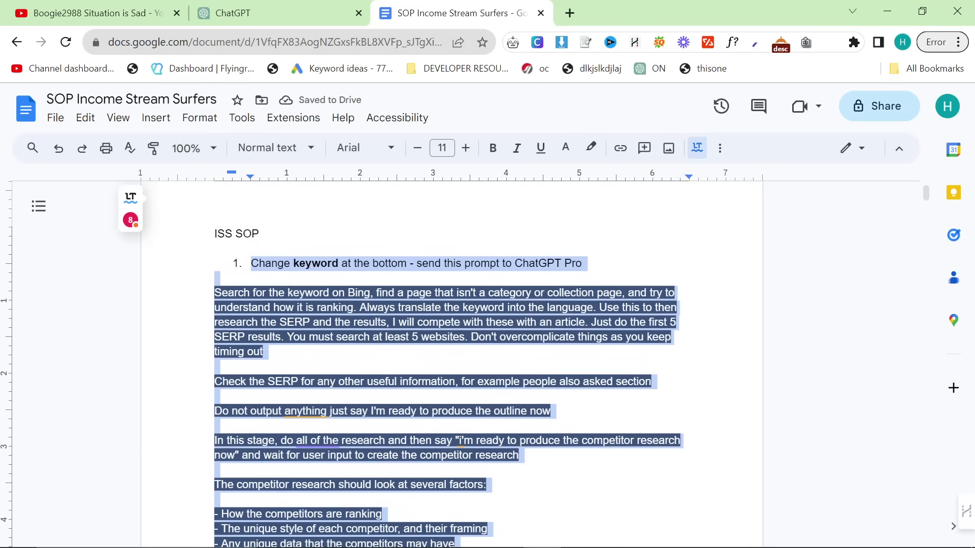
pyautogui.click(215, 292)
pyautogui.moveTo(215, 293); pyautogui.dragTo(366, 311)
pyautogui.scroll(-5, 324, 356)
# - Switch to ChatGPT and send the copied competitor research prompt in a new chat
pyautogui.click(226, 5)
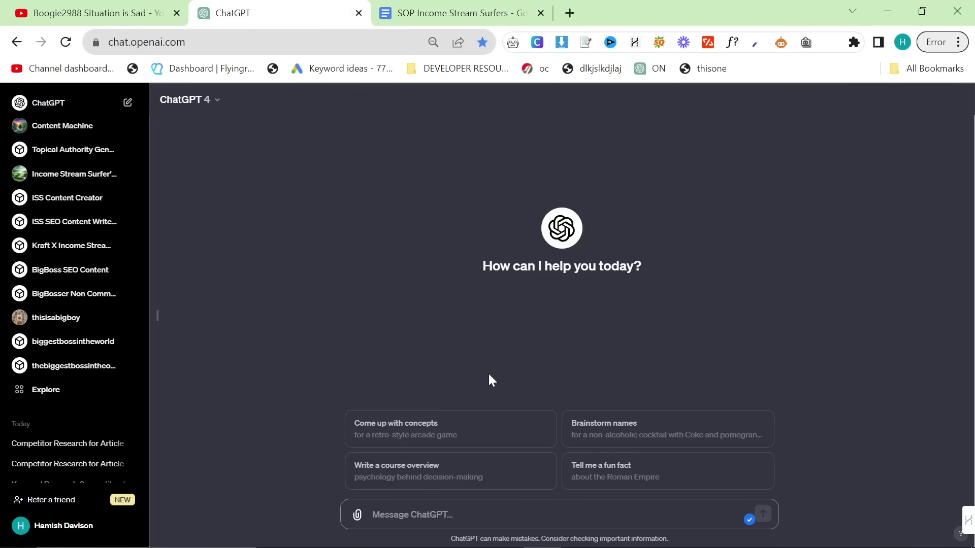
pyautogui.hotkey('ctrl', 'v')
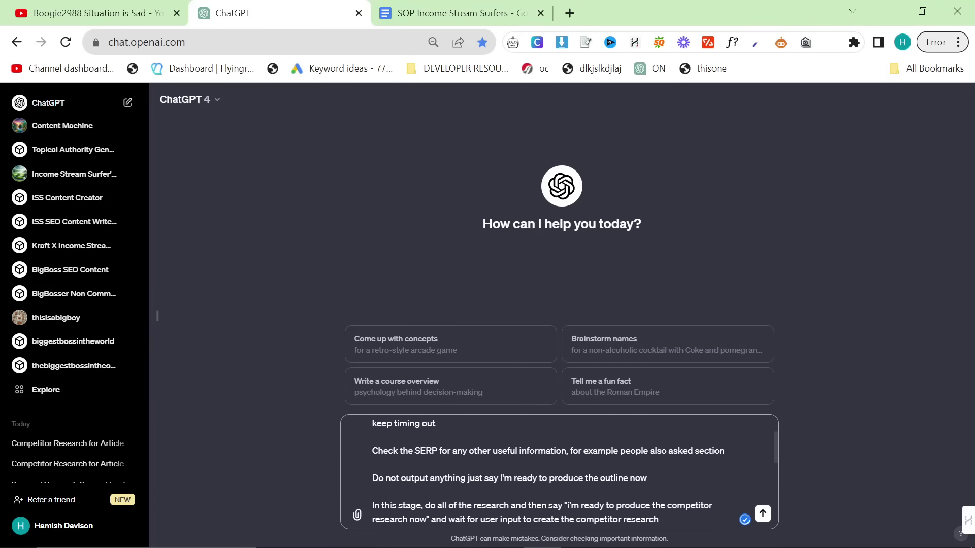
pyautogui.scroll(2, 559, 471)
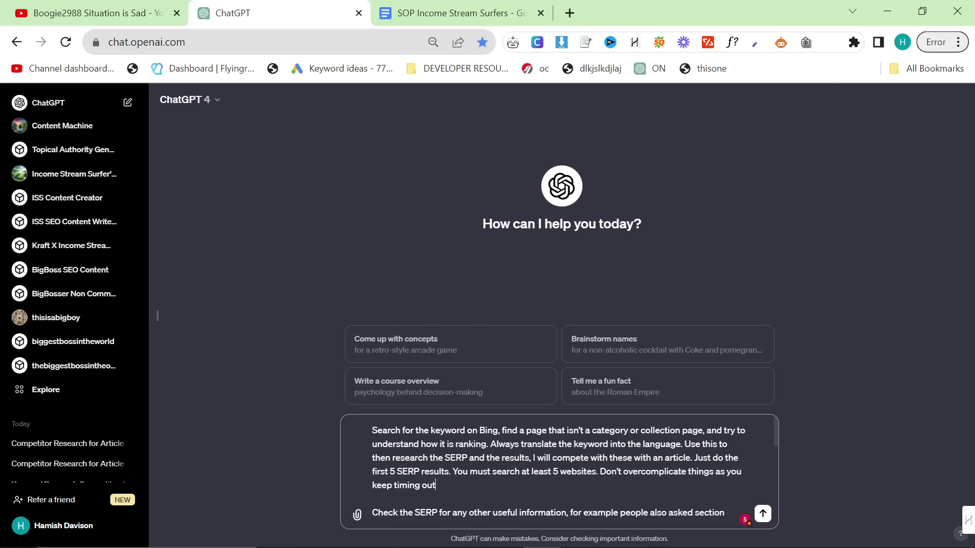
pyautogui.press('Return')
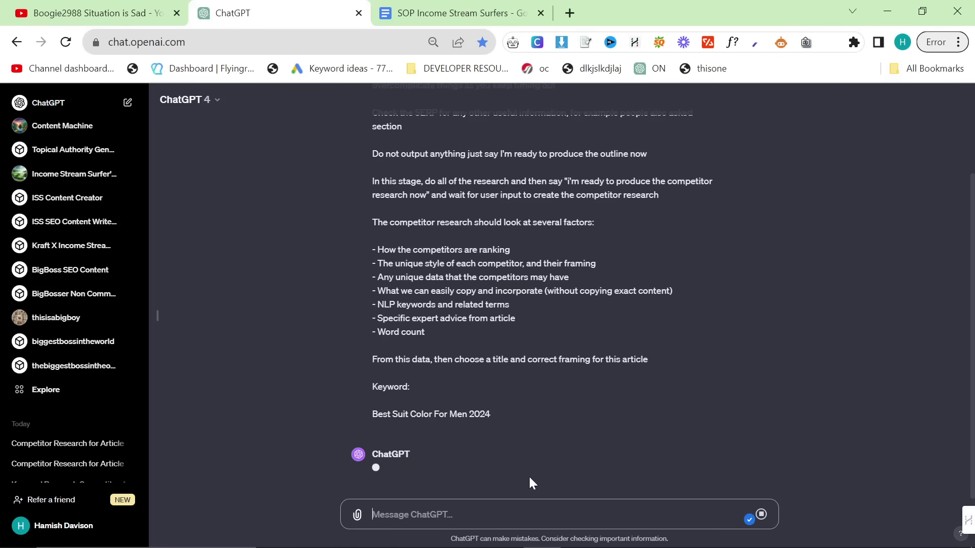
# - Review the sent prompt's Bing search instructions, its list of competitor research factors and the keyword at its end
pyautogui.scroll(2, 519, 318)
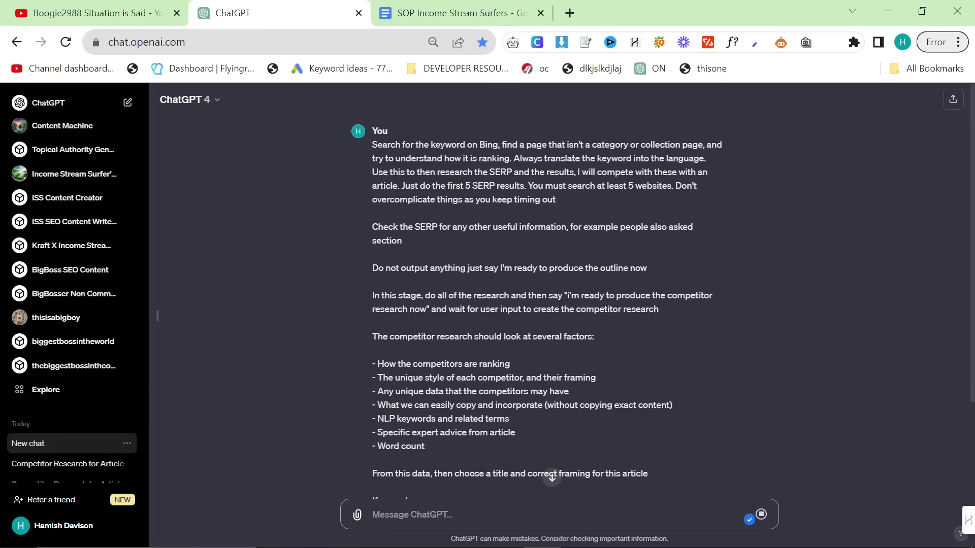
pyautogui.doubleClick(426, 227)
pyautogui.click(463, 227)
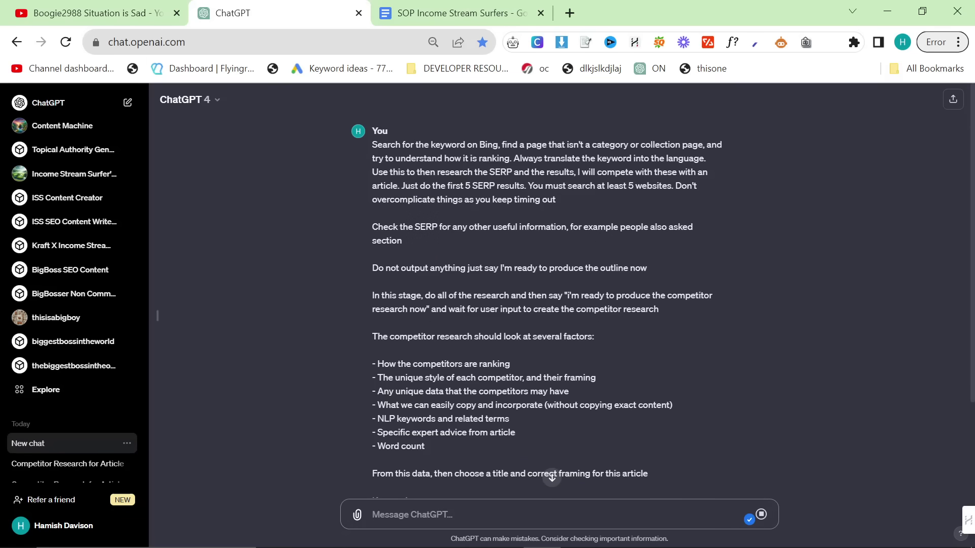
pyautogui.moveTo(463, 227); pyautogui.dragTo(370, 151)
pyautogui.click(589, 244)
pyautogui.scroll(-3, 465, 245)
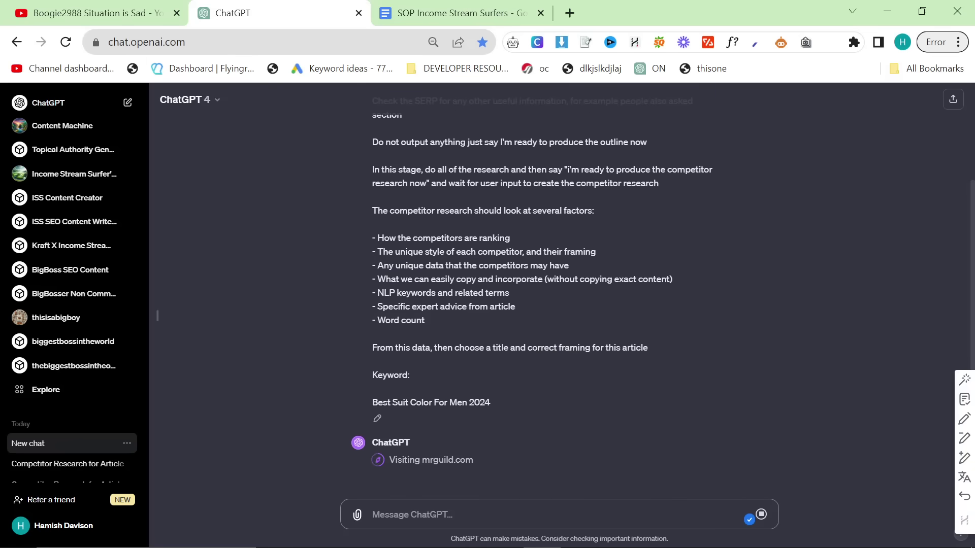
pyautogui.scroll(3, 465, 245)
pyautogui.scroll(-3, 465, 244)
pyautogui.scroll(3, 558, 294)
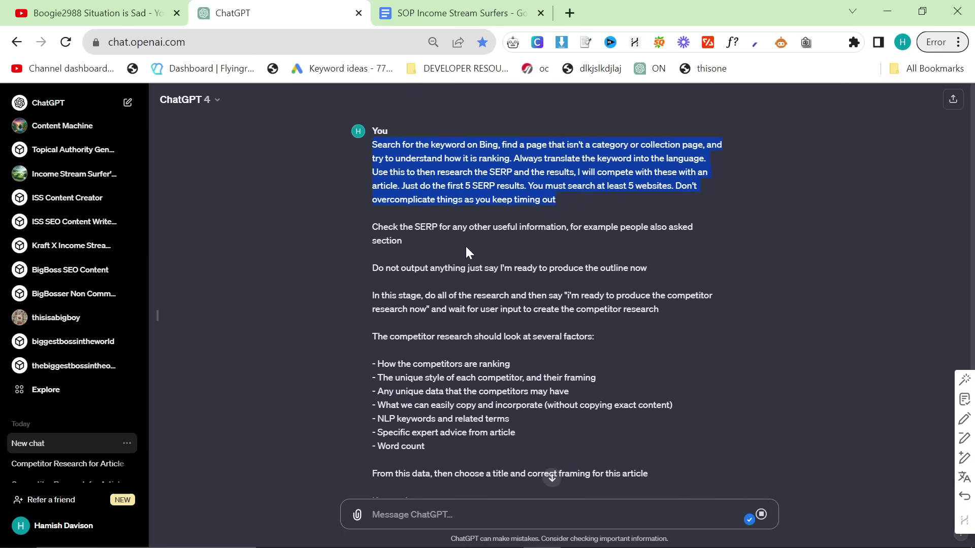
pyautogui.scroll(-3, 462, 251)
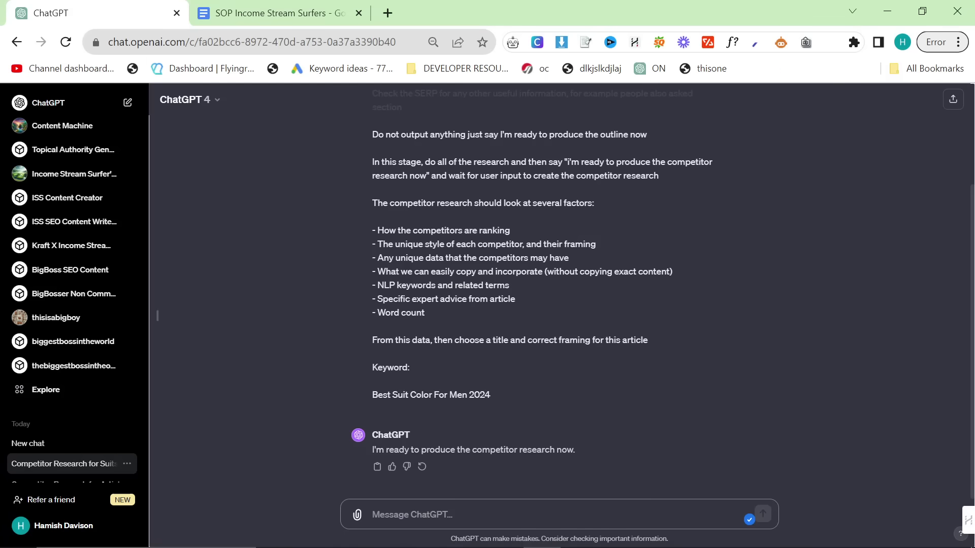
# - Copy "Give me the competitor research table" from the SOP document and send it to ChatGPT in the same chat
pyautogui.moveTo(393, 450); pyautogui.dragTo(576, 453)
pyautogui.click(558, 514)
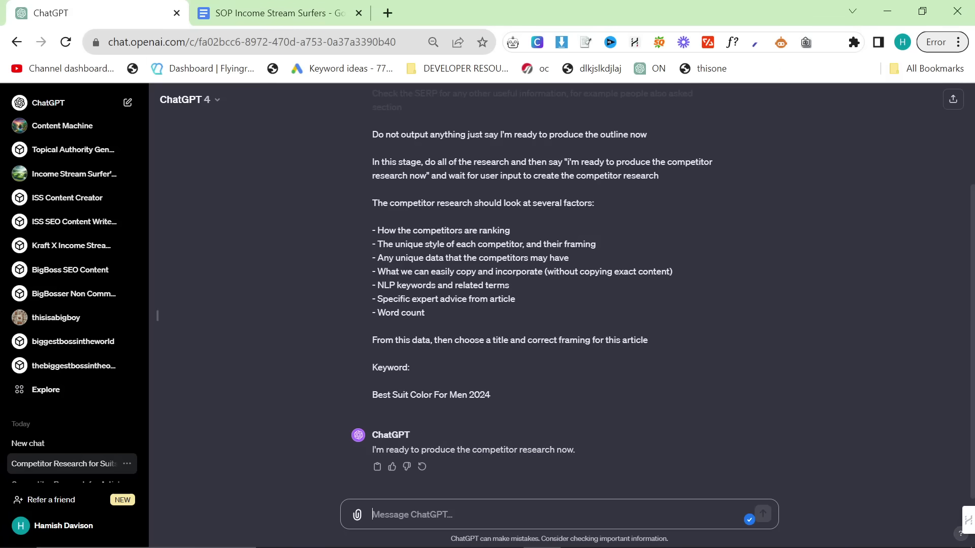
pyautogui.click(309, 10)
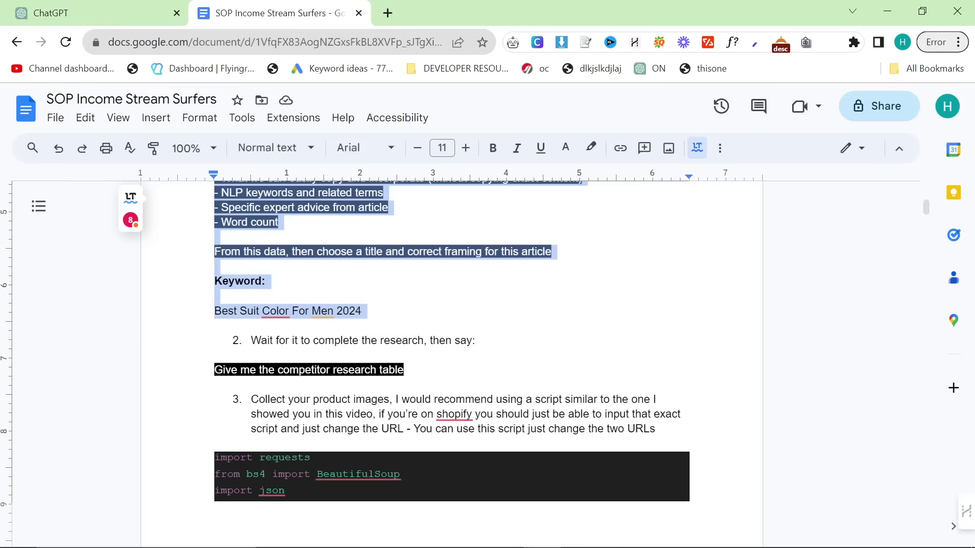
pyautogui.tripleClick(304, 369)
pyautogui.hotkey('ctrl', 'c')
pyautogui.hotkey('ctrl', 'Tab')
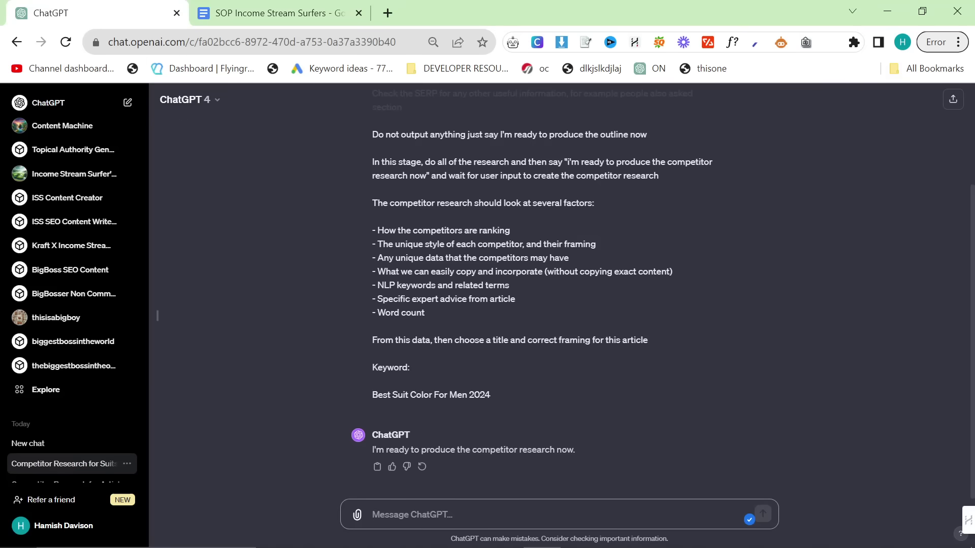
pyautogui.hotkey('ctrl', 'v')
pyautogui.press('Return')
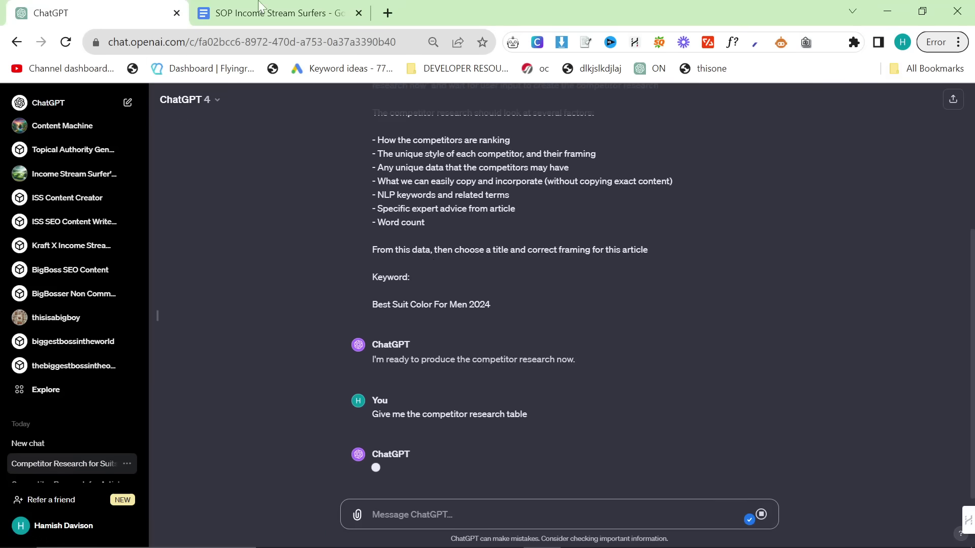
# - In the SOP document, copy the entire Python product-image script under step 3, from "import requests" to the final print line
pyautogui.hotkey('ctrl', 'Tab')
pyautogui.scroll(-1, 451, 363)
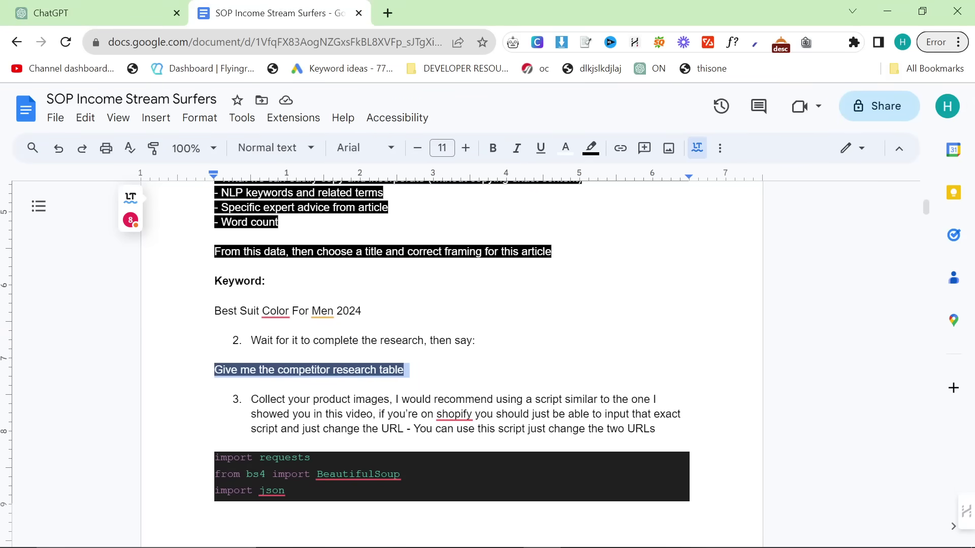
pyautogui.click(163, 7)
pyautogui.hotkey('ctrl', 'Tab')
pyautogui.scroll(-3, 452, 325)
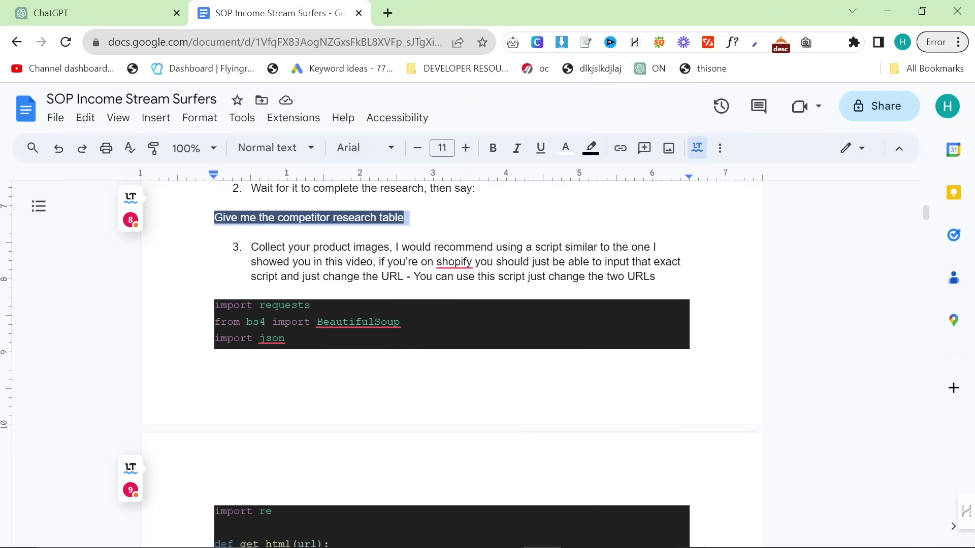
pyautogui.moveTo(215, 305); pyautogui.dragTo(265, 319)
pyautogui.scroll(-12, 441, 388)
pyautogui.scroll(9, 311, 248)
pyautogui.scroll(10, 452, 356)
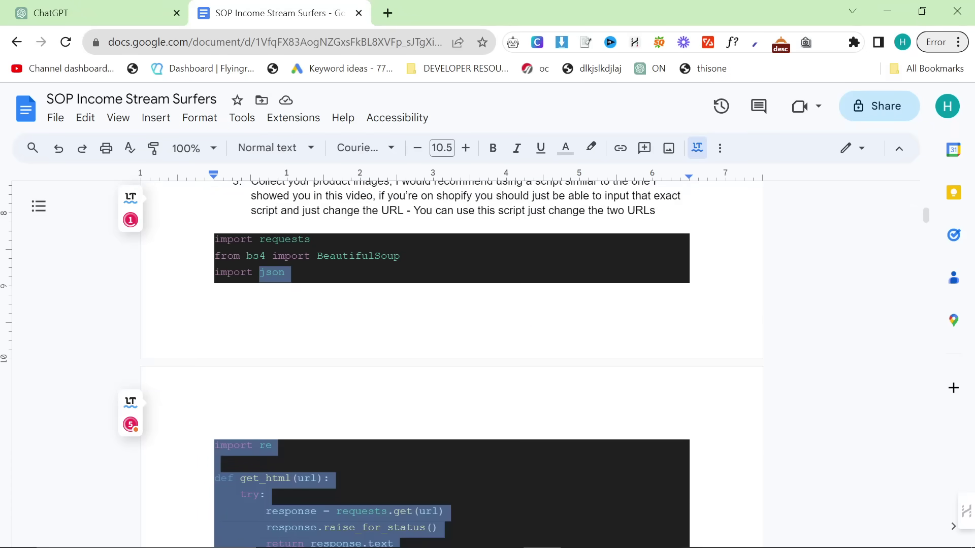
# - Switch to Visual Studio Code, create test.py in the dabigboi folder, and save the copied script in it
pyautogui.hotkey('alt', 'Tab')
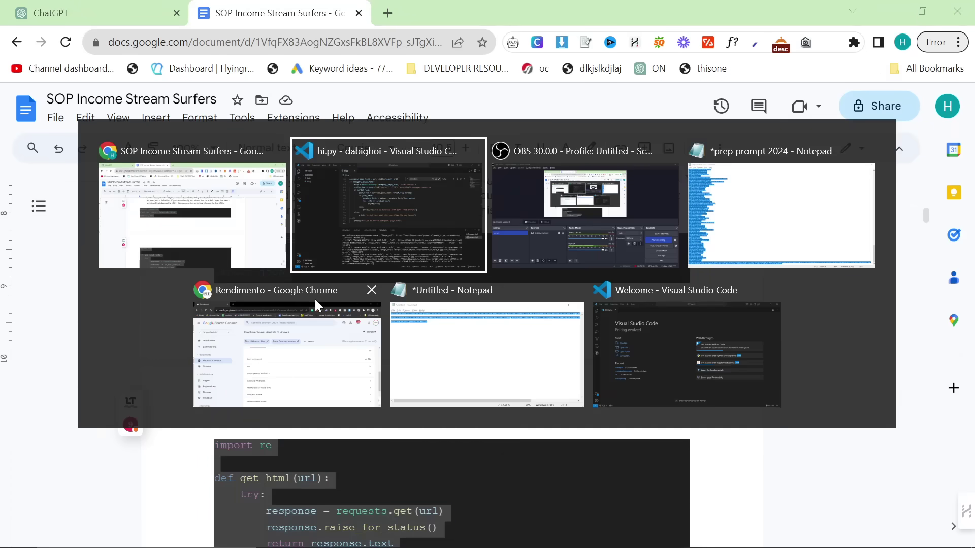
pyautogui.click(113, 154)
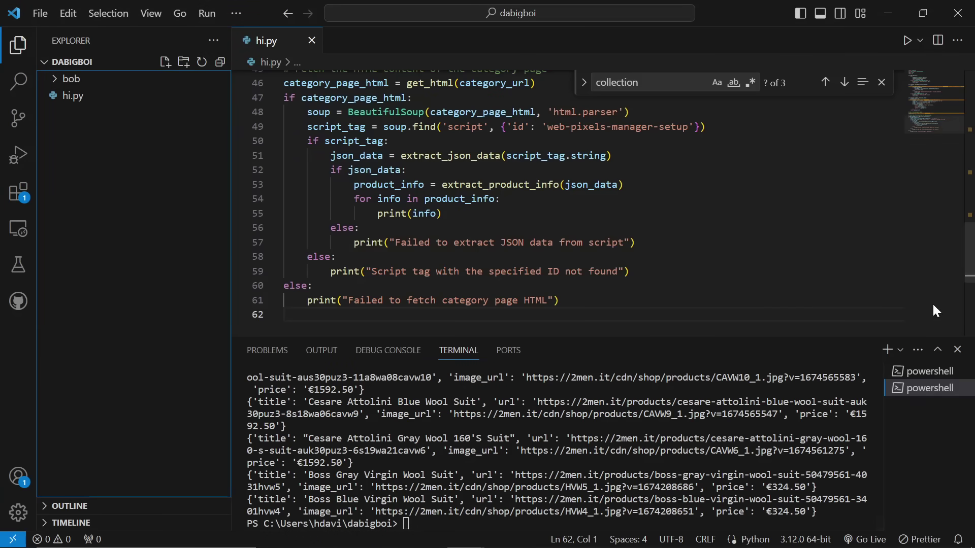
pyautogui.rightClick(113, 145)
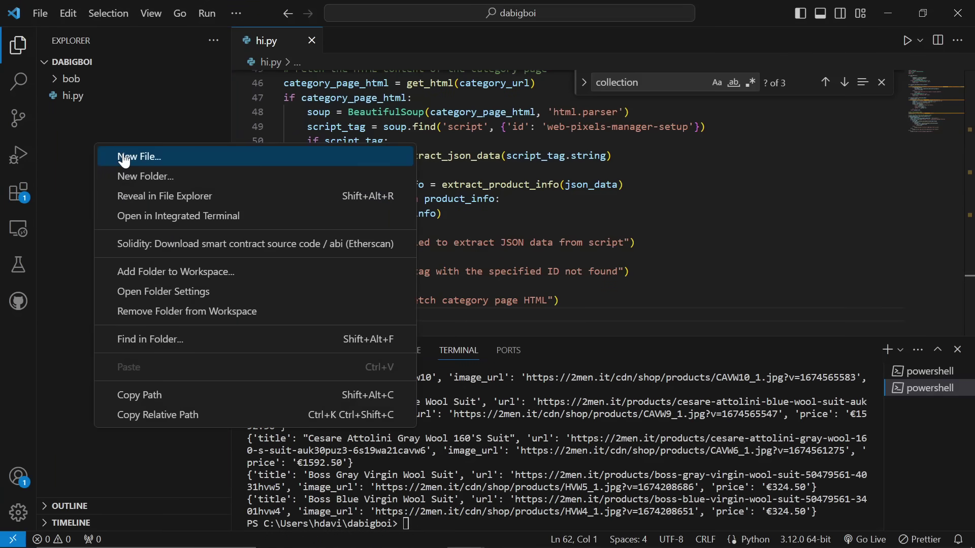
pyautogui.click(133, 156)
pyautogui.write('test.py')
pyautogui.press('Return')
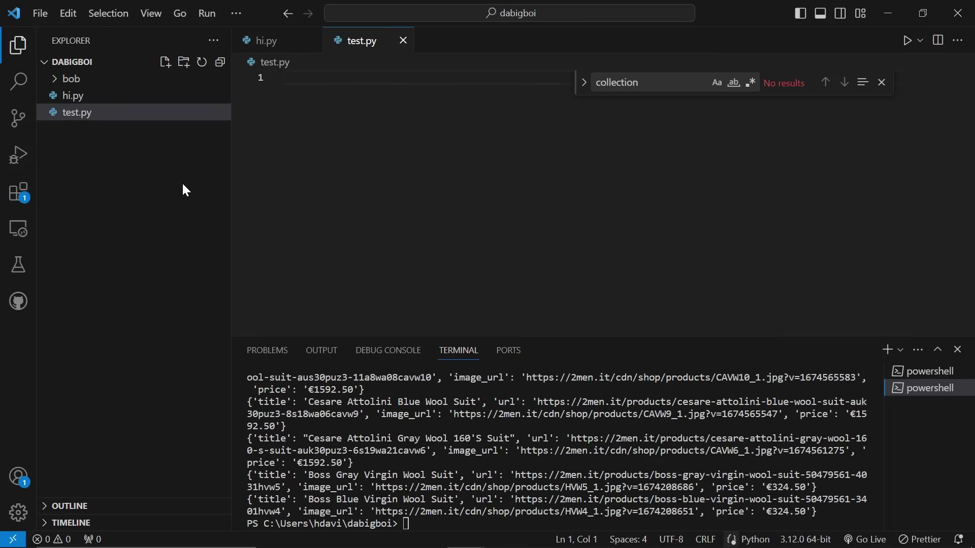
pyautogui.hotkey('ctrl', 'v')
pyautogui.hotkey('ctrl', 's')
# - Examine the category_url and product_url addresses in test.py that need changing per shop, and the product list output in the terminal
pyautogui.scroll(5, 558, 203)
pyautogui.moveTo(571, 268); pyautogui.dragTo(378, 268)
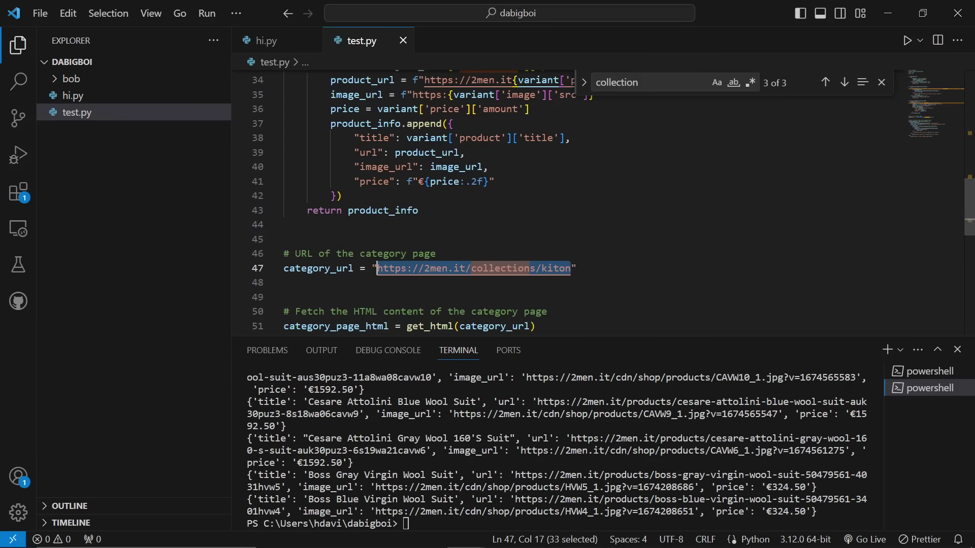
pyautogui.scroll(2, 558, 203)
pyautogui.moveTo(512, 136); pyautogui.dragTo(471, 137)
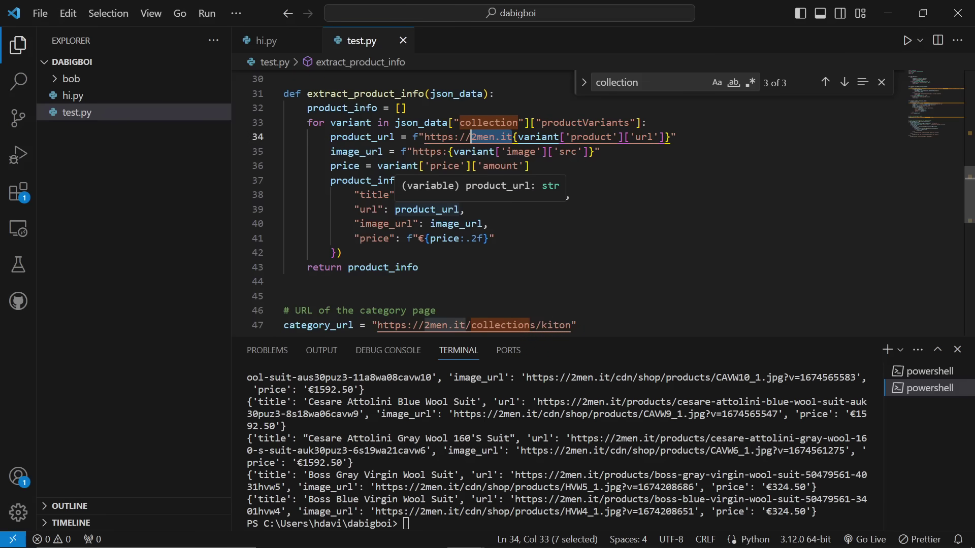
pyautogui.scroll(-4, 558, 203)
pyautogui.scroll(18, 559, 203)
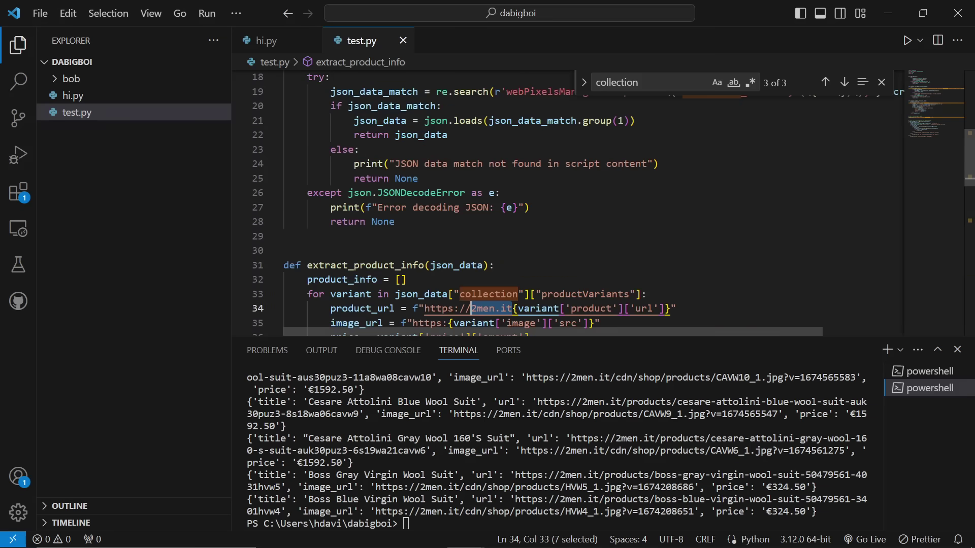
pyautogui.scroll(-16, 507, 229)
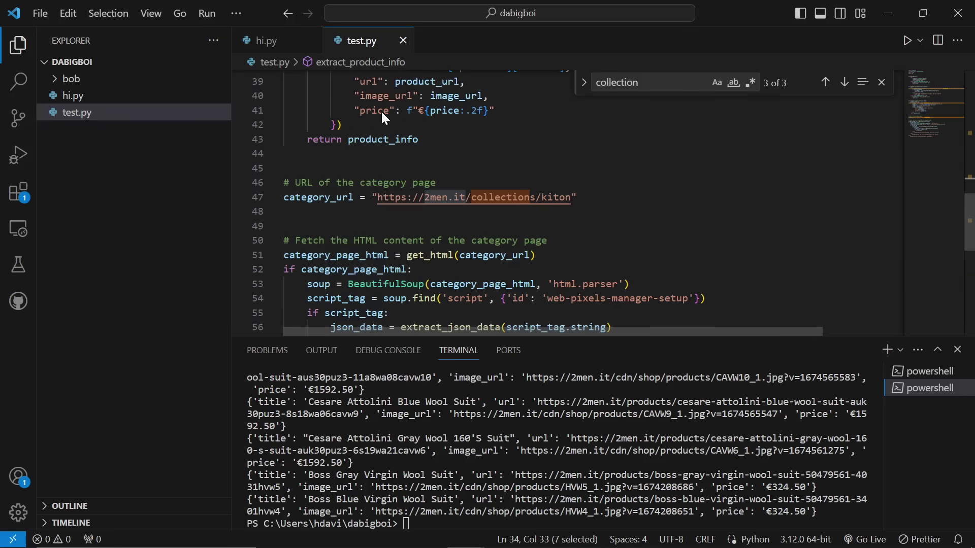
pyautogui.scroll(5, 558, 447)
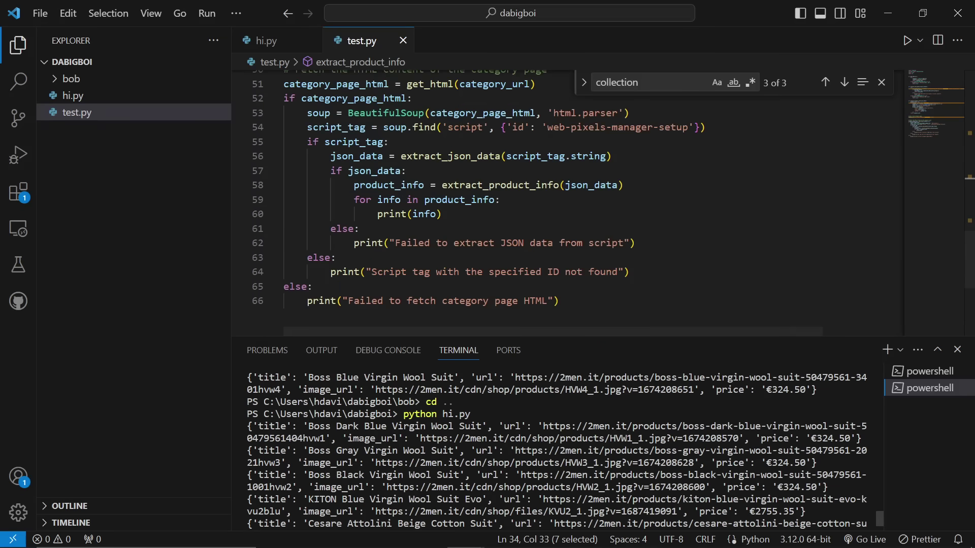
pyautogui.scroll(-5, 559, 446)
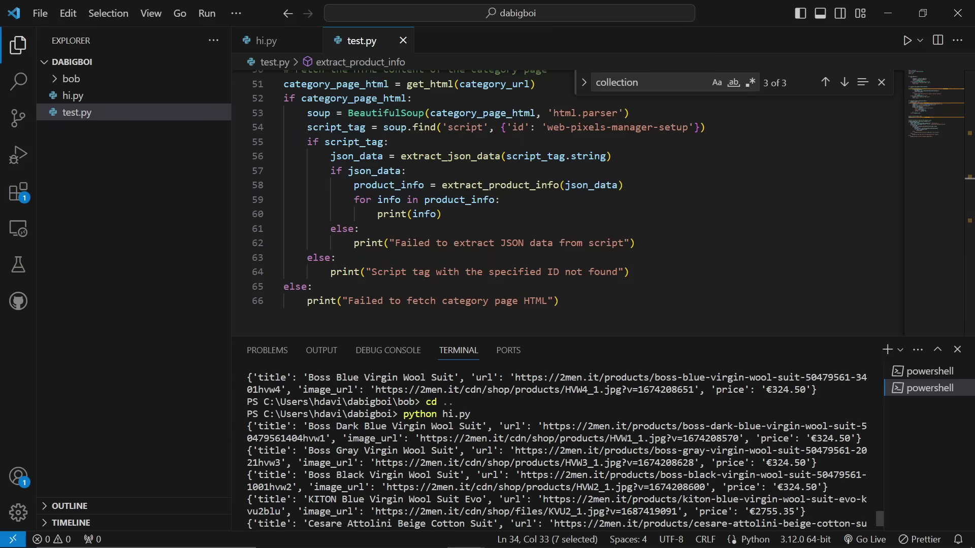
# - Return to the SOP document in Chrome and read steps 4 to 6 on the comparison table, outline and final prompt
pyautogui.hotkey('alt', 'Tab')
pyautogui.click(213, 218)
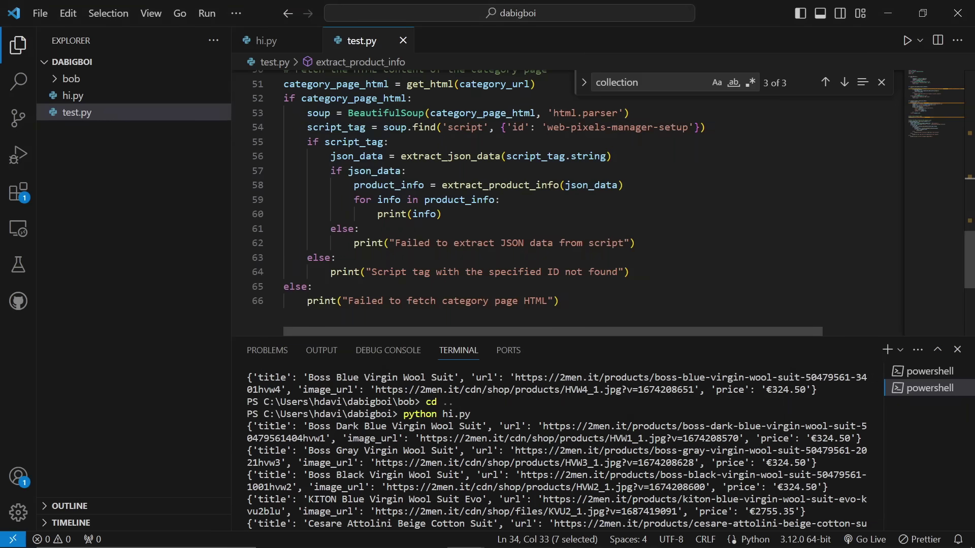
pyautogui.hotkey('alt', 'Tab')
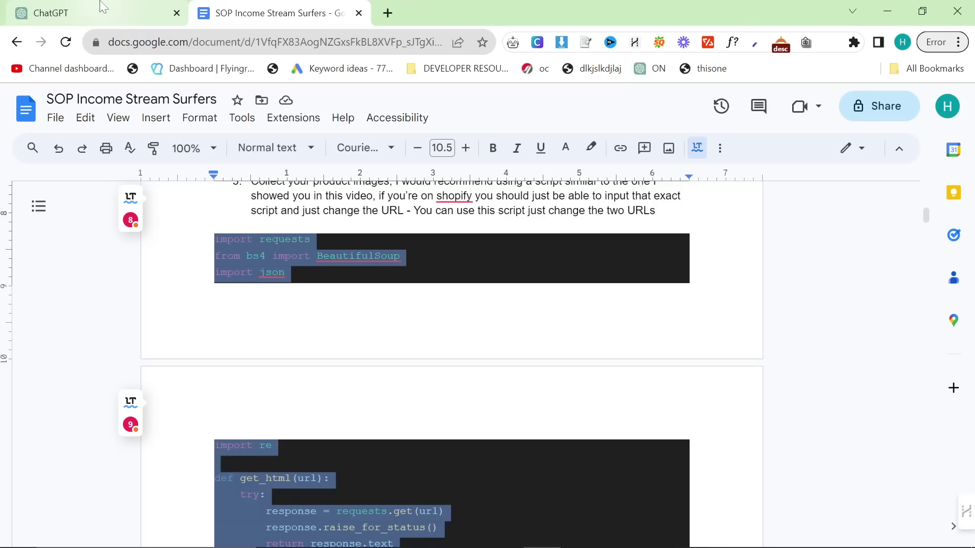
pyautogui.scroll(-4, 452, 386)
pyautogui.scroll(-20, 452, 365)
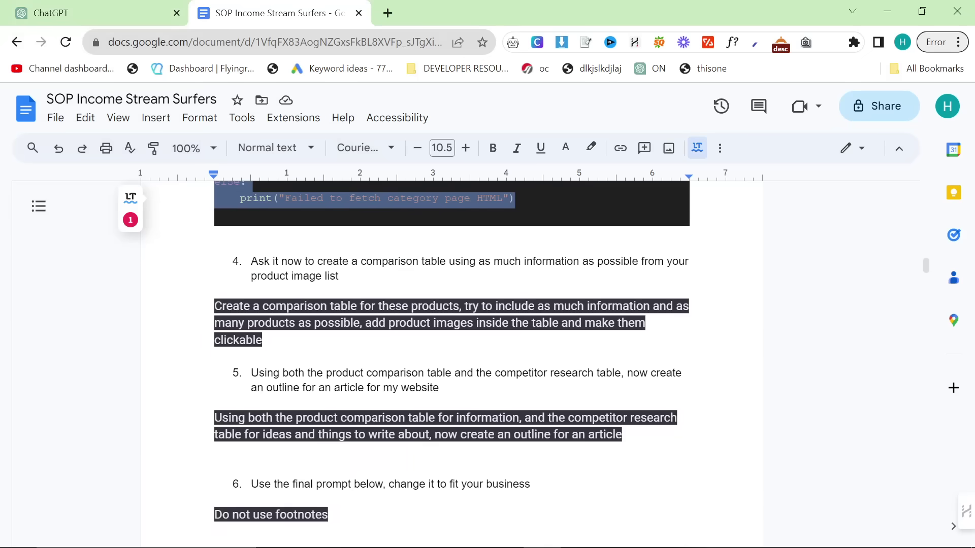
pyautogui.scroll(-4, 452, 363)
pyautogui.scroll(4, 451, 363)
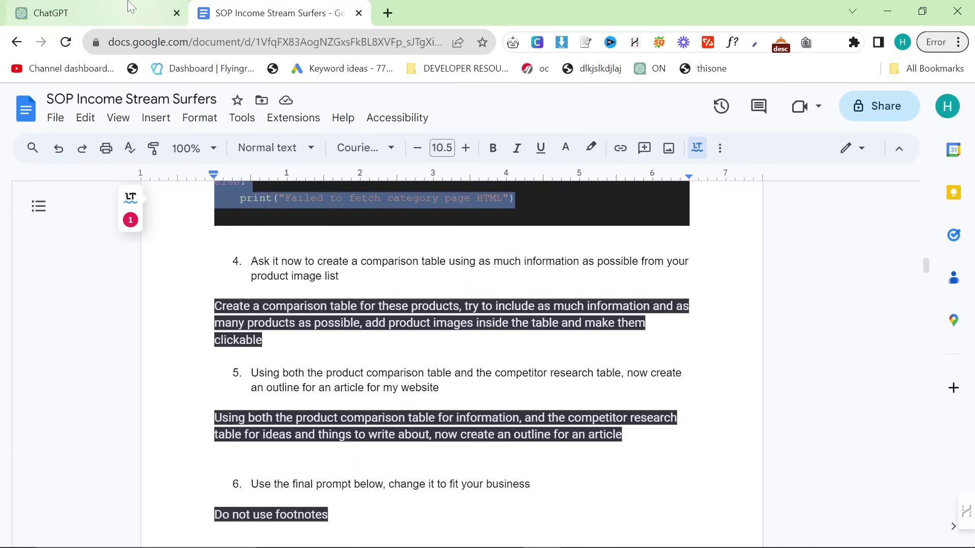
# - Switch to ChatGPT and review the generated competitor research table for men's suit colors
pyautogui.click(131, 7)
pyautogui.scroll(6, 498, 369)
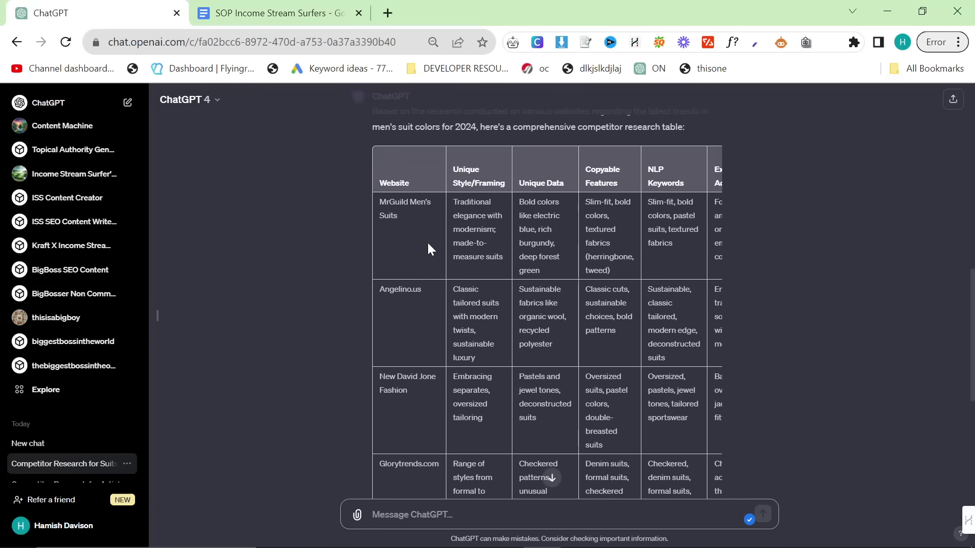
pyautogui.scroll(2, 415, 213)
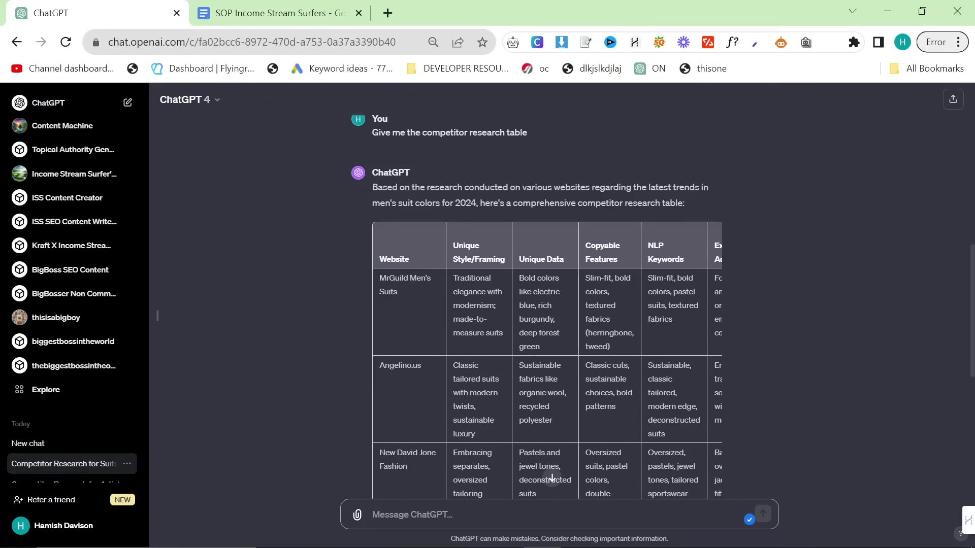
pyautogui.scroll(-2, 410, 290)
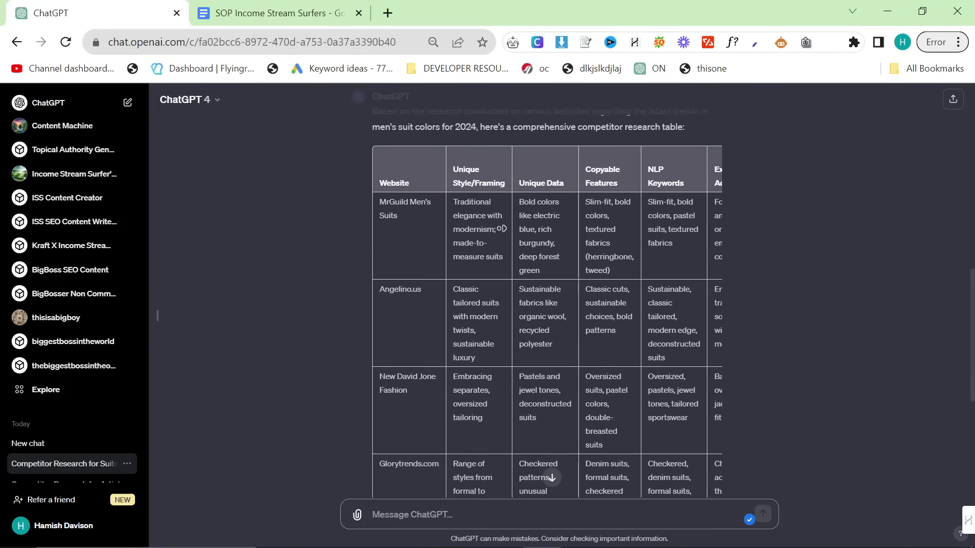
# - Examine the competitor research table's columns through expert advice and approximate word count, down to the article suggestion
pyautogui.hscroll(2, 516, 229)
pyautogui.scroll(-1, 628, 258)
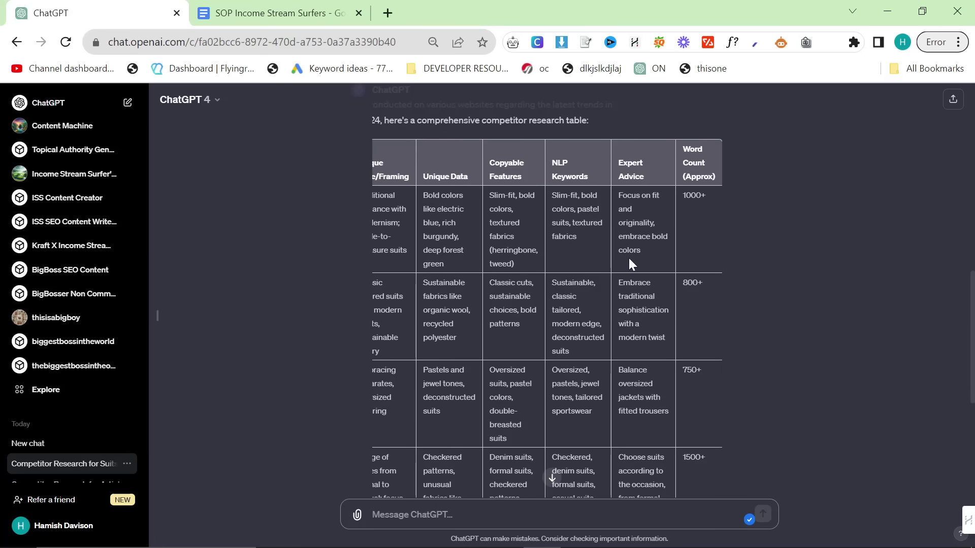
pyautogui.scroll(-1, 457, 290)
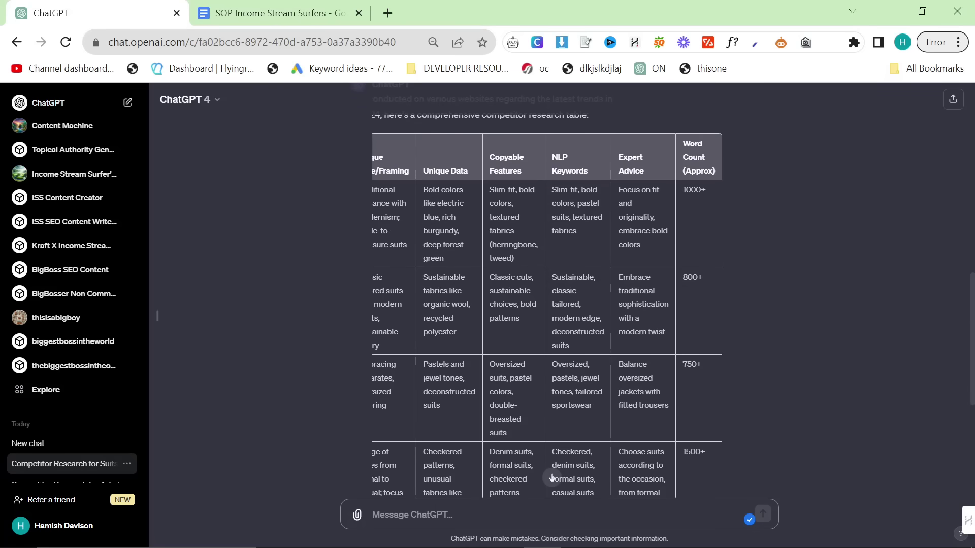
pyautogui.scroll(-5, 473, 315)
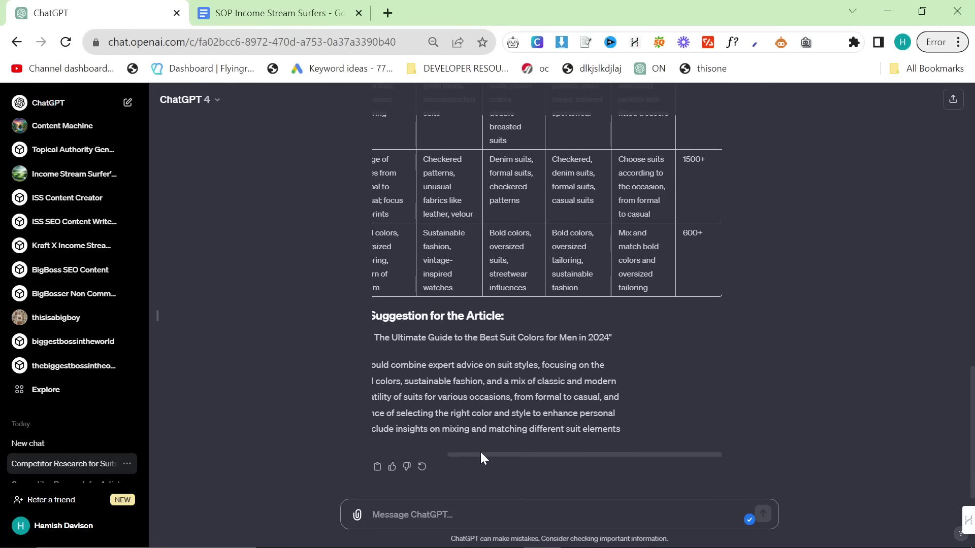
pyautogui.scroll(3, 519, 416)
pyautogui.scroll(-3, 516, 457)
pyautogui.hscroll(-3, 513, 451)
pyautogui.scroll(9, 547, 363)
pyautogui.scroll(-3, 546, 364)
# - Examine the NLP keywords and copyable features of each competitor, and read the suggested article title and framing
pyautogui.moveTo(649, 202); pyautogui.dragTo(614, 202)
pyautogui.click(672, 241)
pyautogui.click(645, 290)
pyautogui.moveTo(644, 284); pyautogui.dragTo(586, 354)
pyautogui.click(675, 351)
pyautogui.scroll(-1, 675, 355)
pyautogui.click(587, 354)
pyautogui.scroll(-1, 439, 280)
pyautogui.scroll(-1, 605, 392)
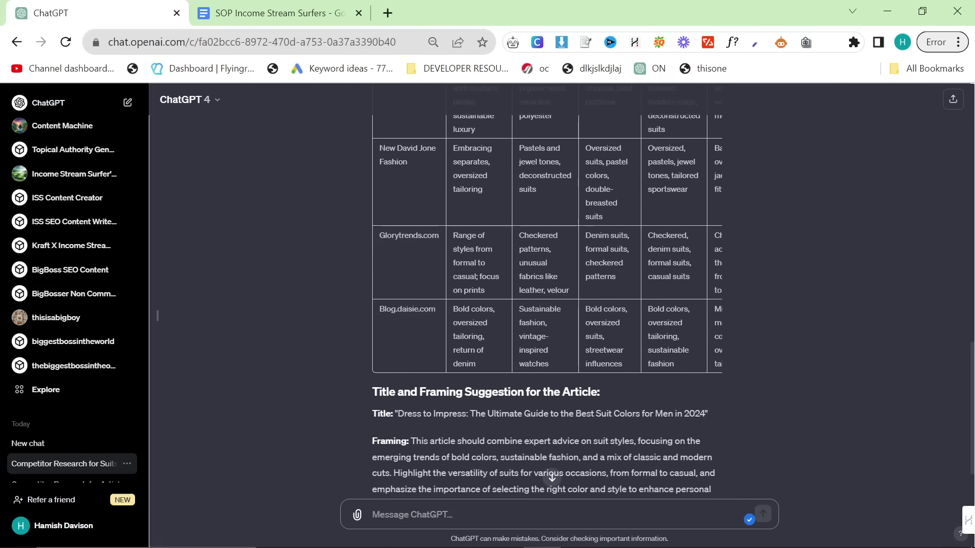
pyautogui.moveTo(470, 413); pyautogui.dragTo(700, 414)
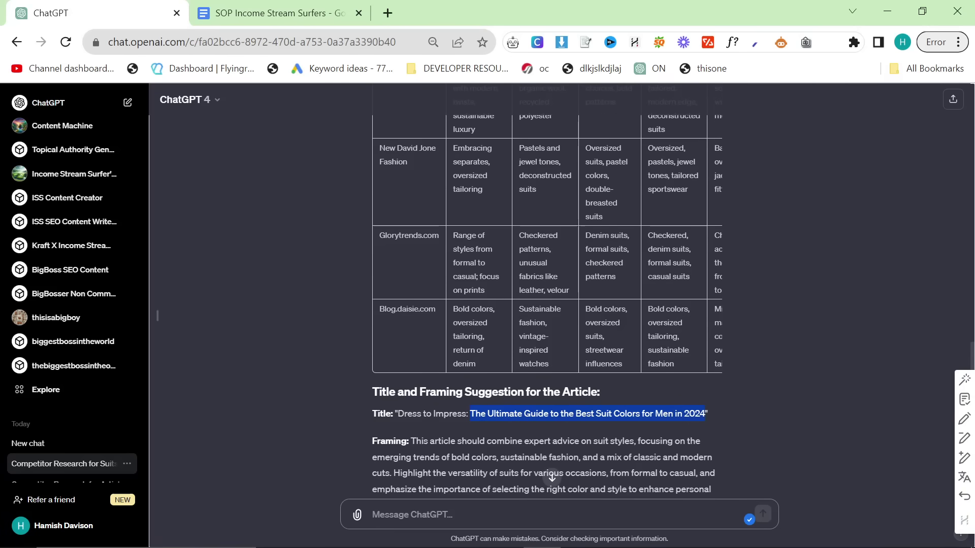
pyautogui.scroll(-1, 617, 398)
# - Copy the step 4 comparison table prompt from the SOP document and paste it into the ChatGPT message
pyautogui.hotkey('ctrl', 'Tab')
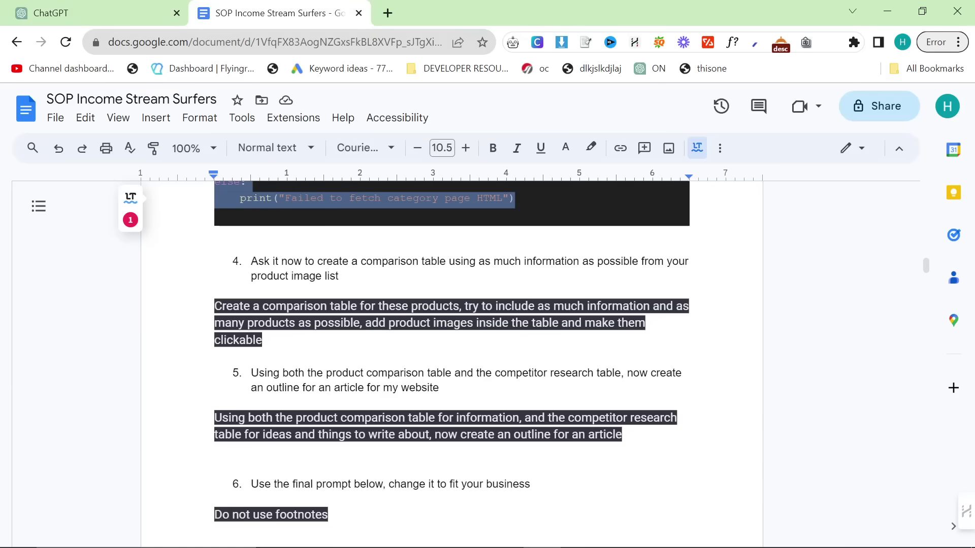
pyautogui.tripleClick(453, 323)
pyautogui.hotkey('ctrl', 'c')
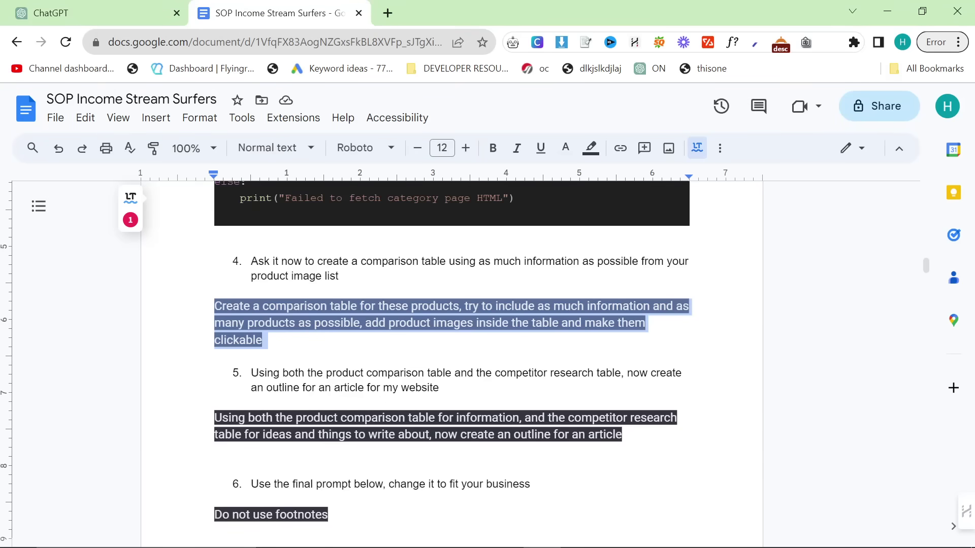
pyautogui.click(92, 13)
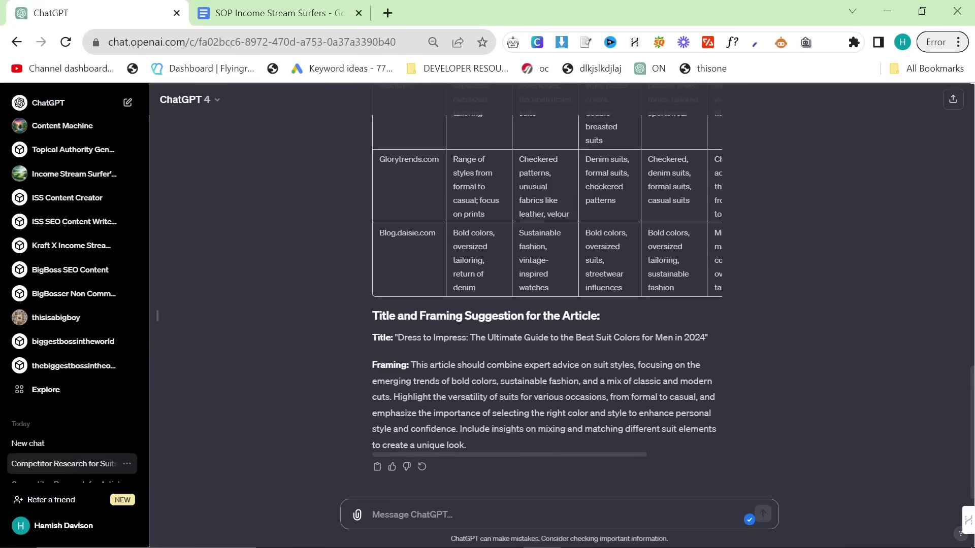
pyautogui.hotkey('ctrl', 'v')
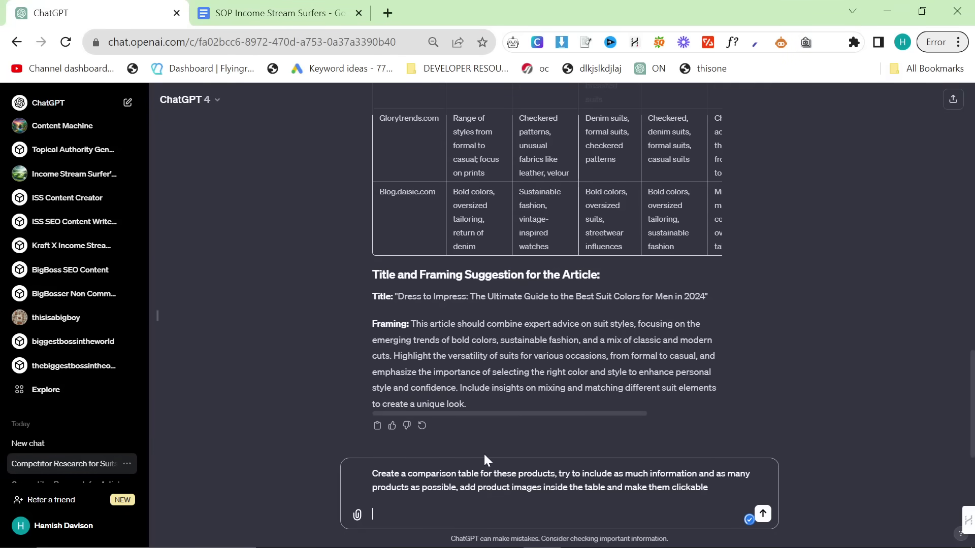
# - Copy the product list output from the Visual Studio Code terminal, append it to the ChatGPT comparison table prompt and send the message
pyautogui.hotkey('alt', 'Tab')
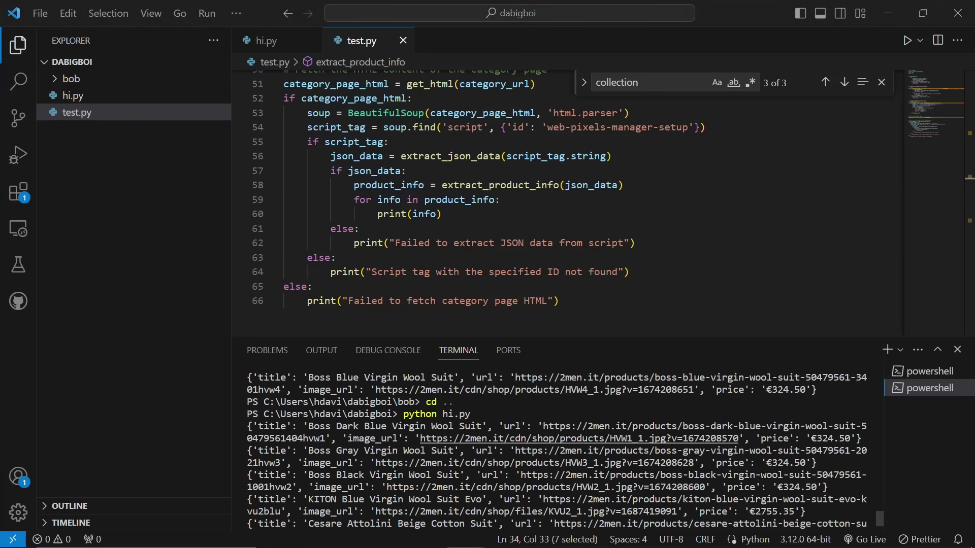
pyautogui.hotkey('alt', 'Tab')
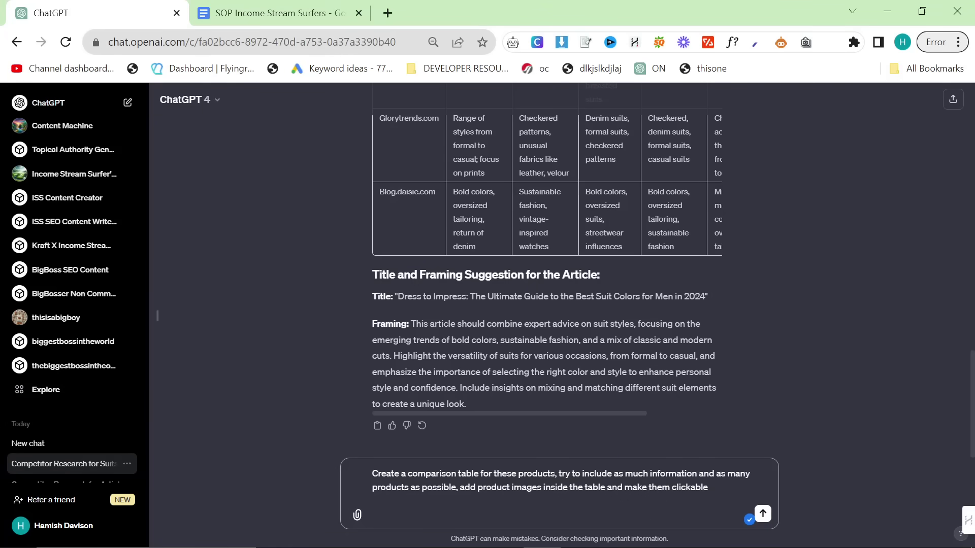
pyautogui.hotkey('alt', 'Tab')
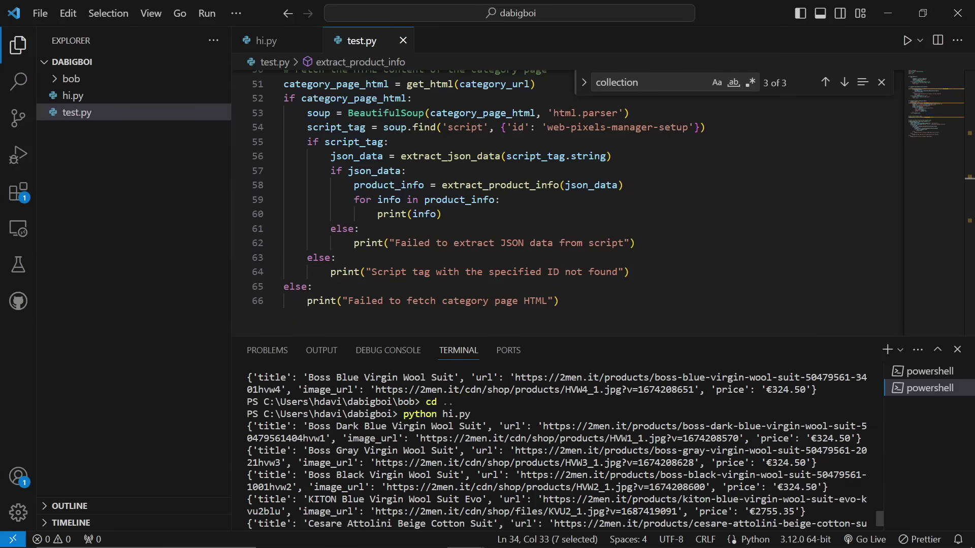
pyautogui.moveTo(247, 426); pyautogui.dragTo(819, 511)
pyautogui.hotkey('ctrl', 'c')
pyautogui.hotkey('alt', 'Tab')
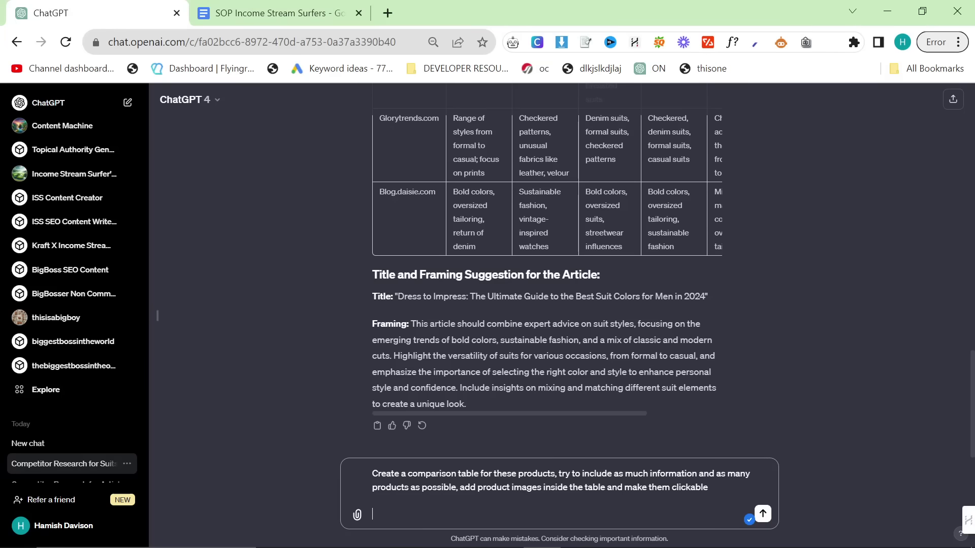
pyautogui.hotkey('ctrl', 'v')
pyautogui.scroll(10, 559, 471)
pyautogui.scroll(-4, 559, 471)
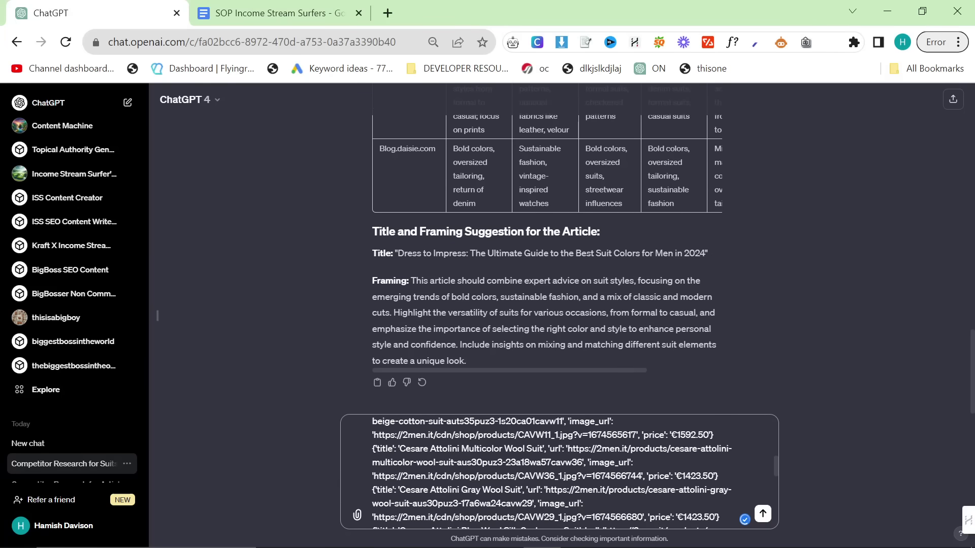
pyautogui.press('Return')
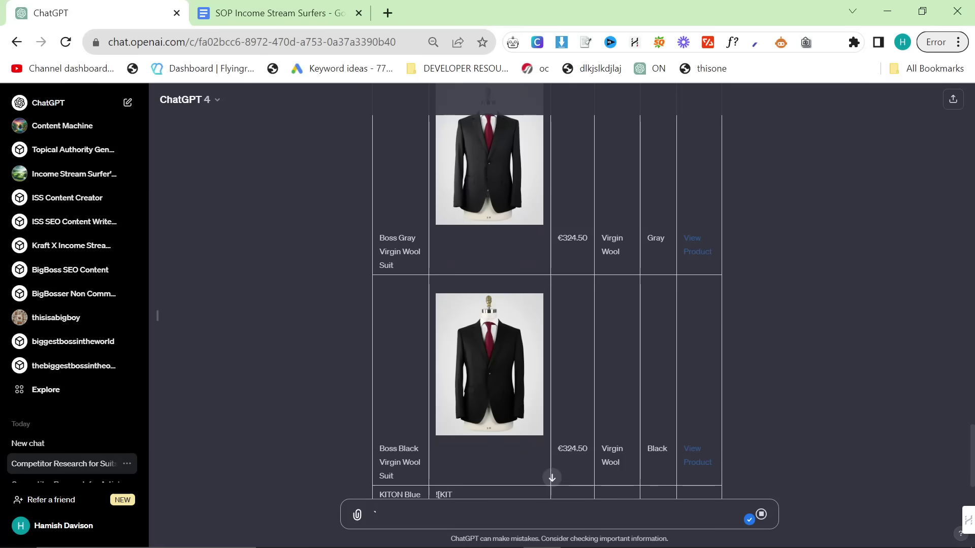
# - Examine the product comparison table as it generates, checking the images, prices, materials, colors and product links
pyautogui.scroll(3, 569, 428)
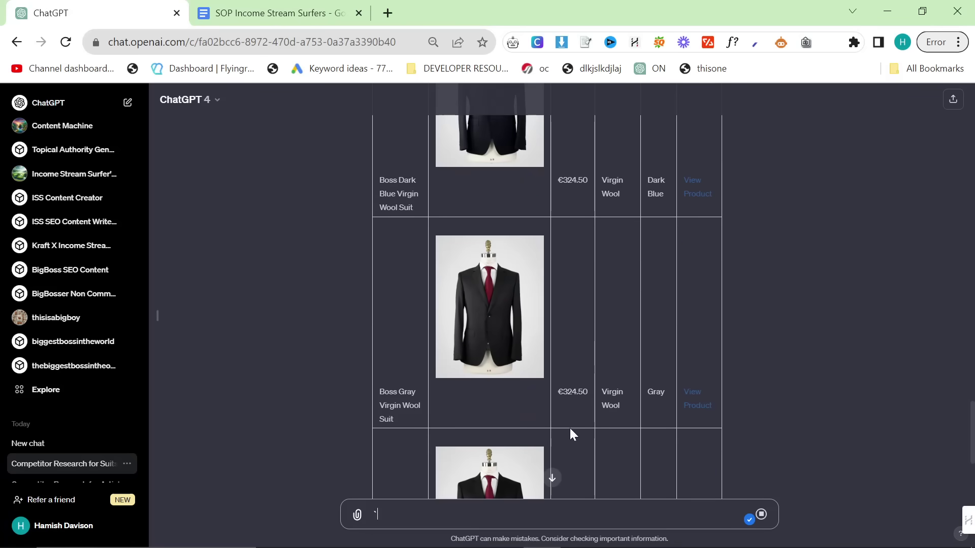
pyautogui.press('BackSpace')
pyautogui.scroll(5, 449, 327)
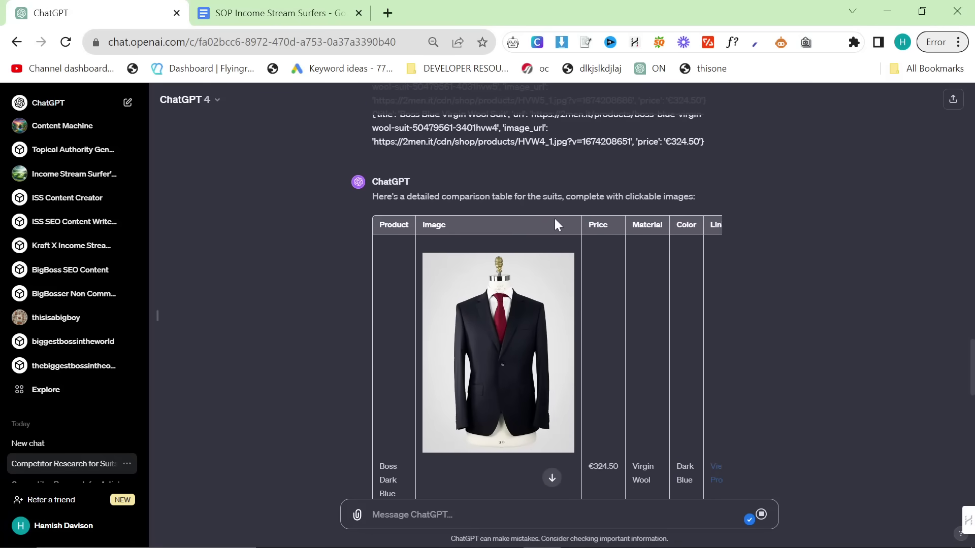
pyautogui.scroll(-2, 612, 305)
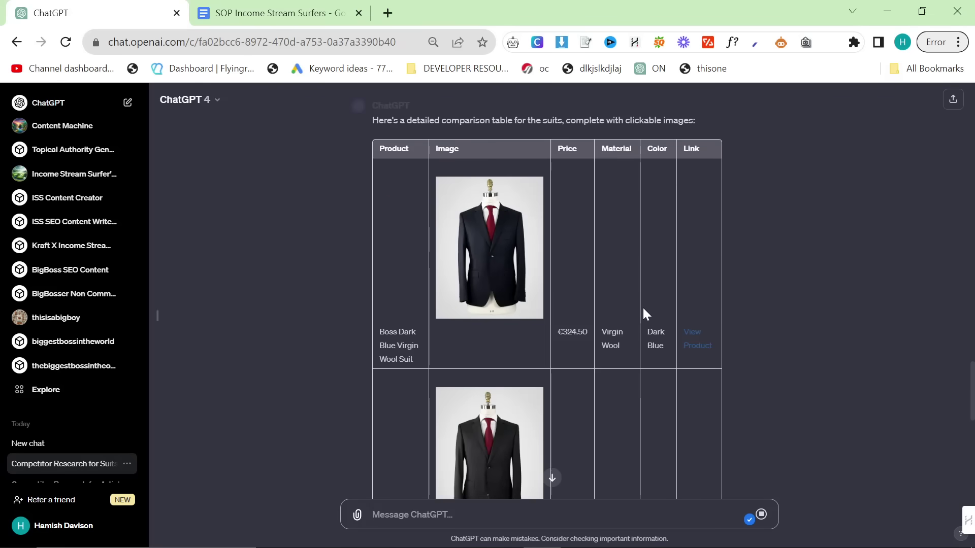
pyautogui.scroll(-2, 637, 305)
pyautogui.scroll(-9, 631, 303)
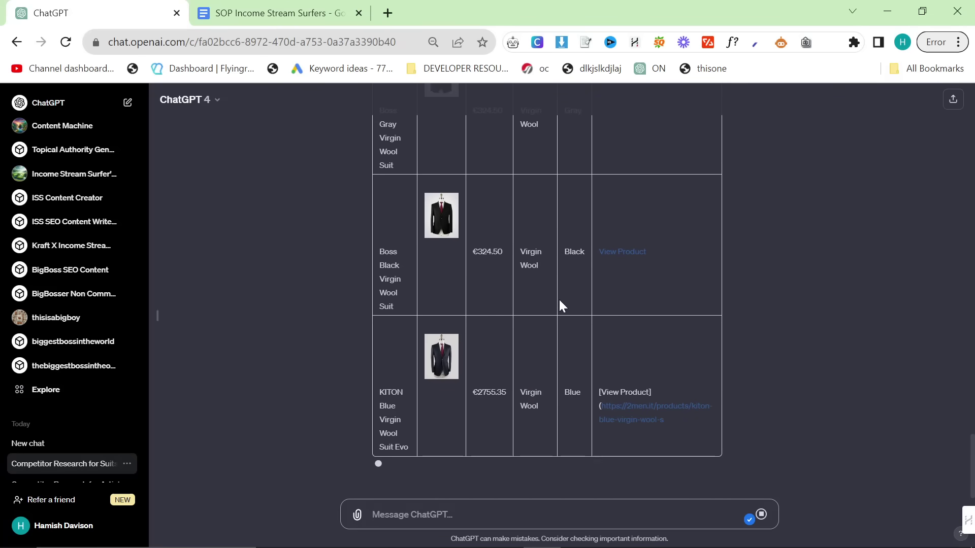
pyautogui.scroll(3, 558, 301)
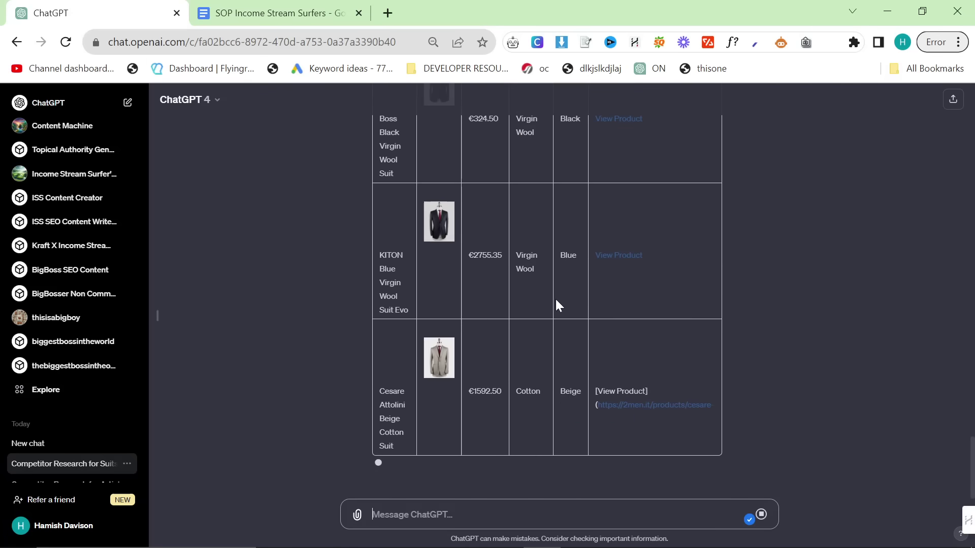
pyautogui.scroll(2, 588, 308)
pyautogui.scroll(5, 588, 307)
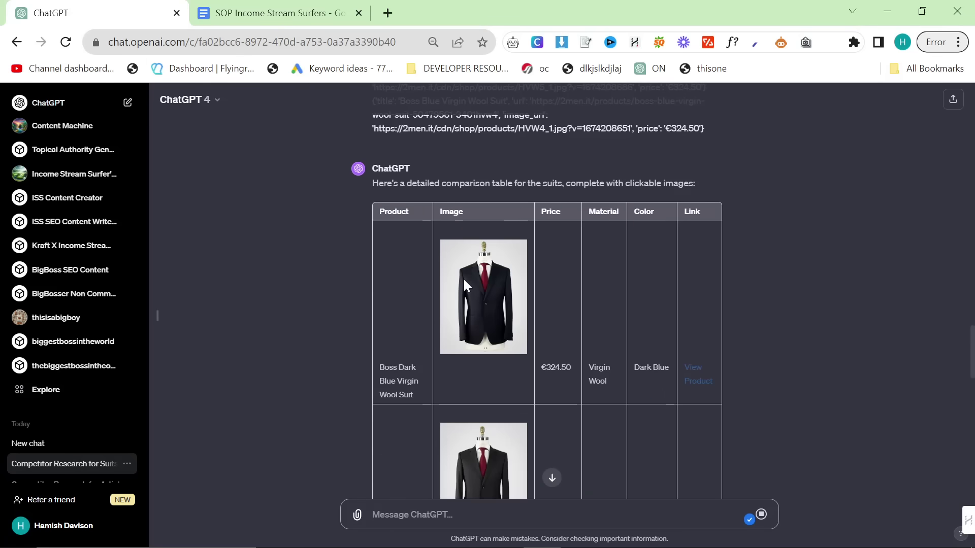
pyautogui.scroll(-10, 540, 381)
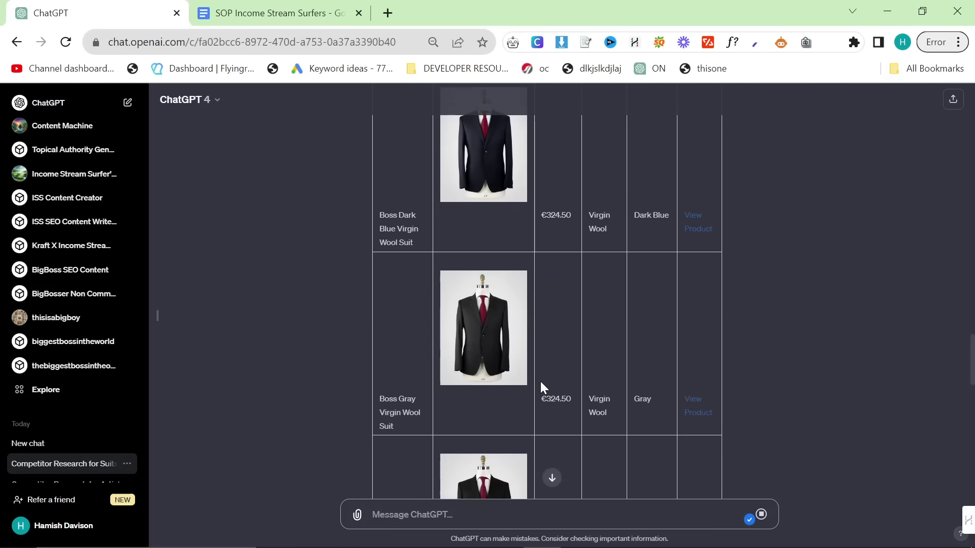
pyautogui.scroll(-3, 540, 381)
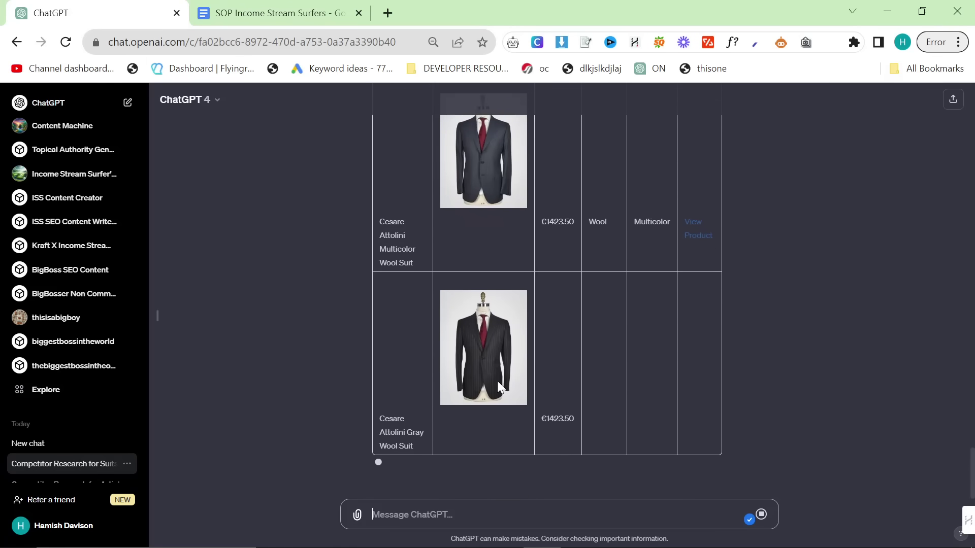
pyautogui.scroll(5, 495, 381)
pyautogui.scroll(5, 495, 381)
pyautogui.scroll(-10, 495, 381)
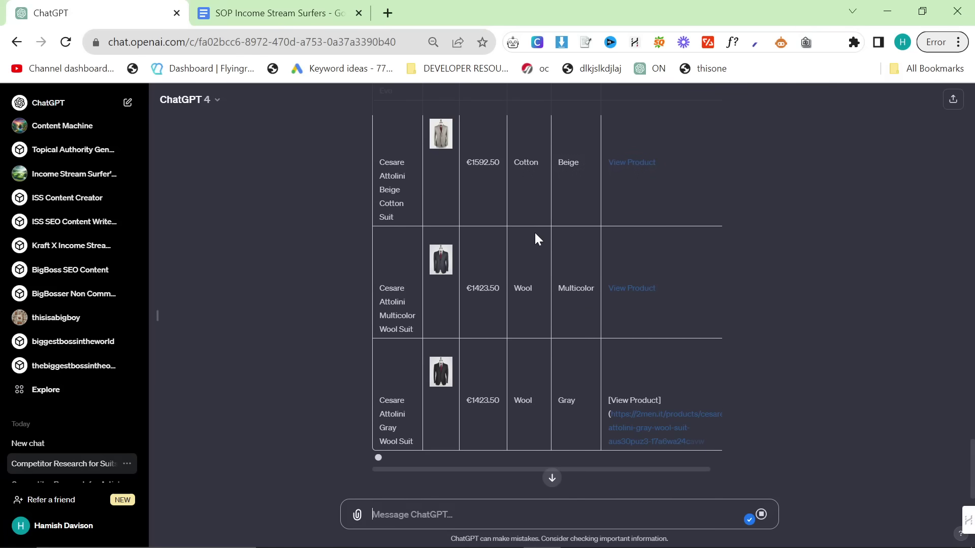
pyautogui.scroll(-5, 543, 240)
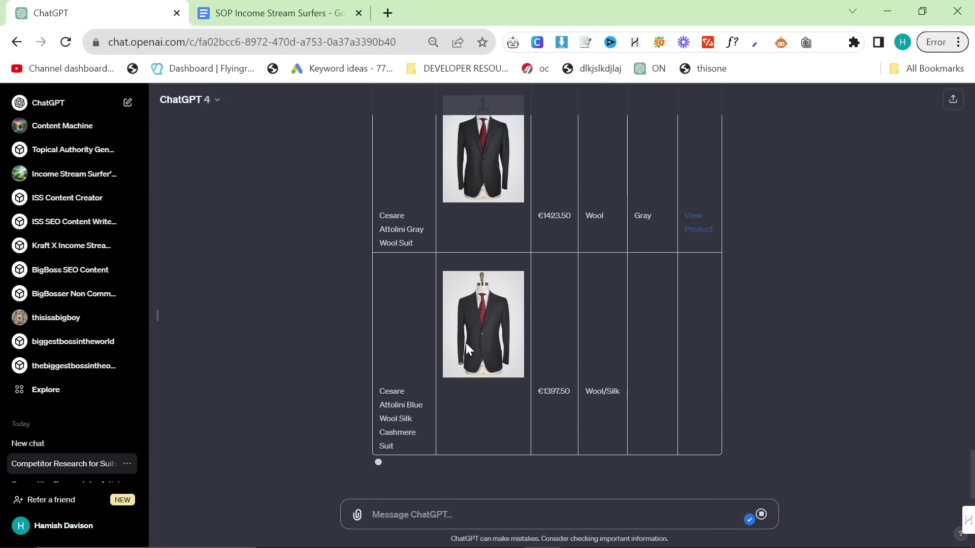
# - Recheck the comparison table from its first product to the closing note, highlighting rows along the way
pyautogui.scroll(20, 465, 343)
pyautogui.scroll(20, 464, 343)
pyautogui.moveTo(378, 240); pyautogui.dragTo(670, 429)
pyautogui.scroll(-6, 670, 428)
pyautogui.moveTo(364, 252); pyautogui.dragTo(749, 439)
pyautogui.click(747, 431)
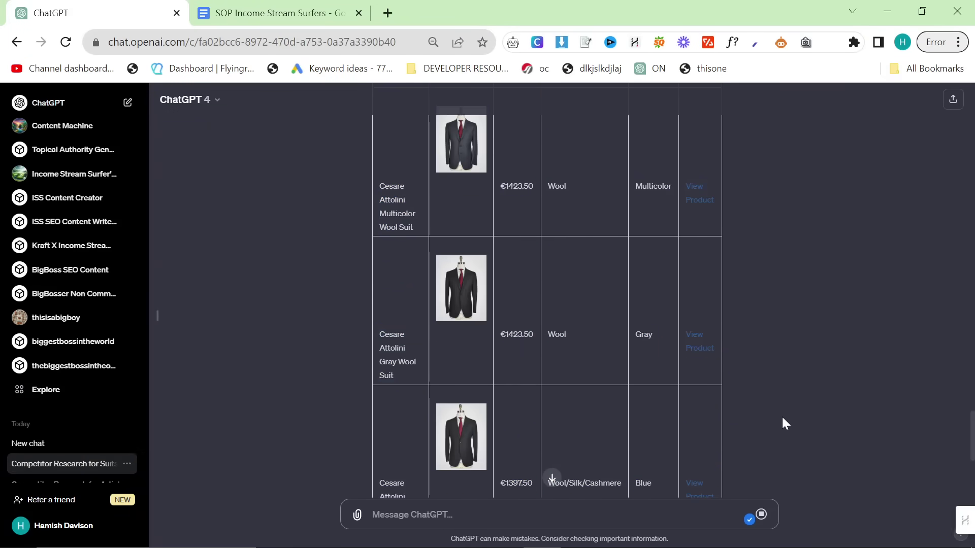
pyautogui.scroll(-10, 696, 413)
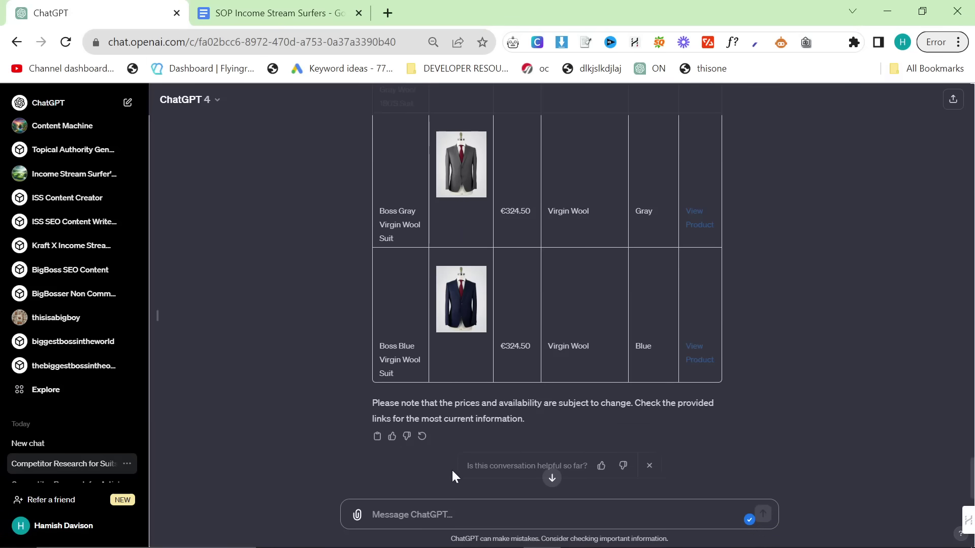
pyautogui.click(449, 501)
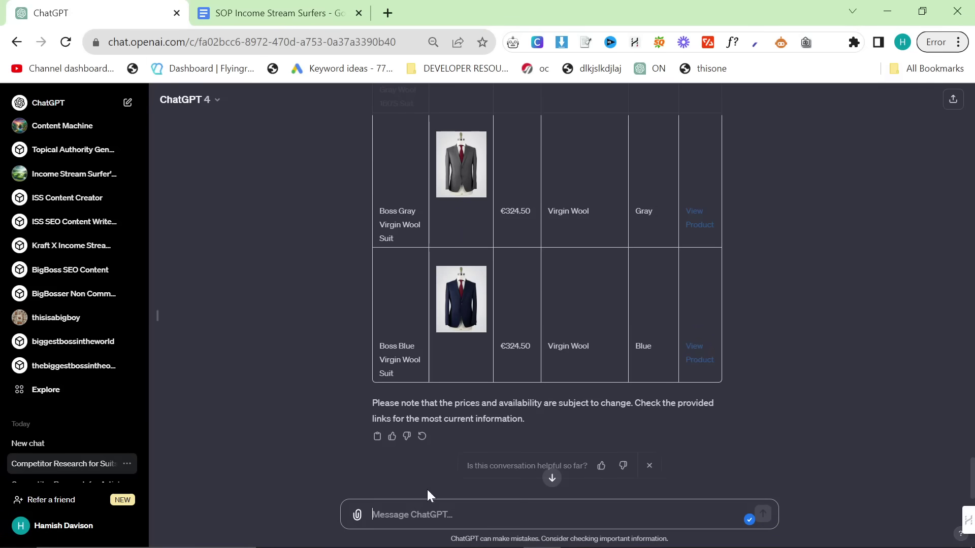
pyautogui.click(218, 12)
pyautogui.click(119, 7)
pyautogui.write('No')
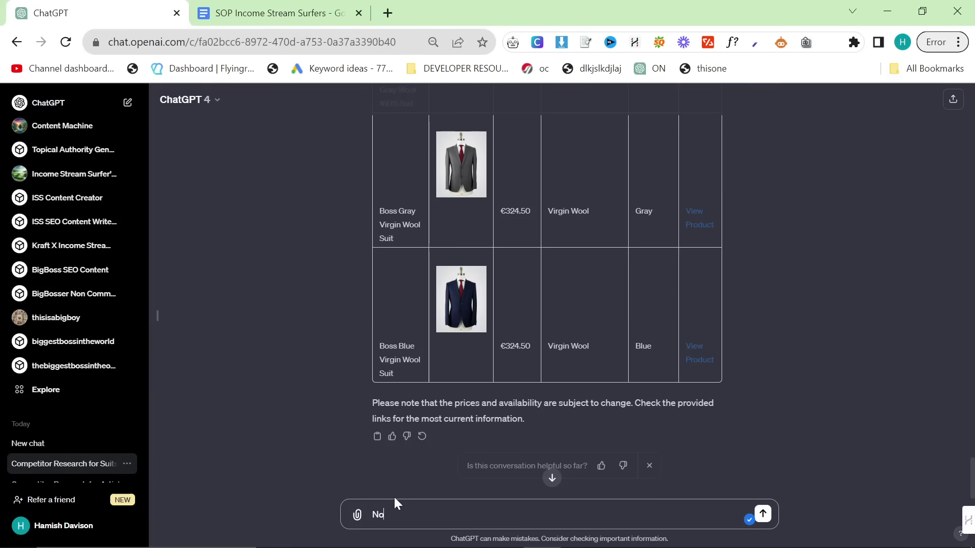
pyautogui.write('w visualize the data in this table to create a comparson')
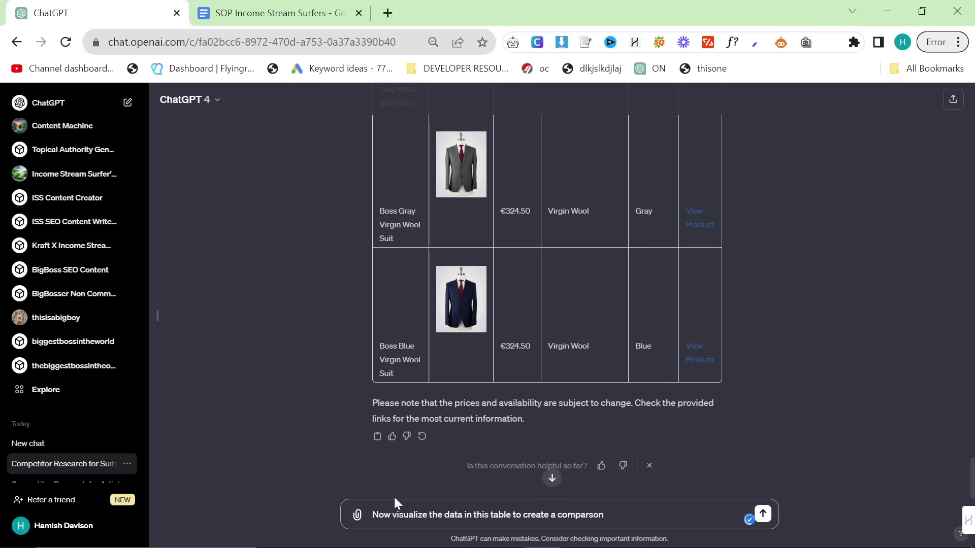
pyautogui.press('Return')
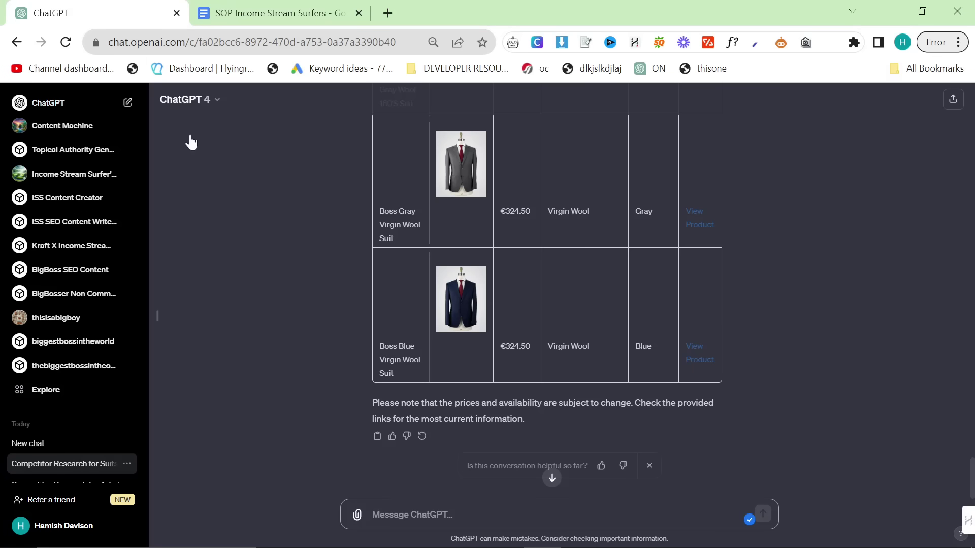
# - Copy the step 5 article outline prompt from the SOP document and send it as a message in the ChatGPT conversation
pyautogui.click(254, 13)
pyautogui.scroll(-2, 451, 355)
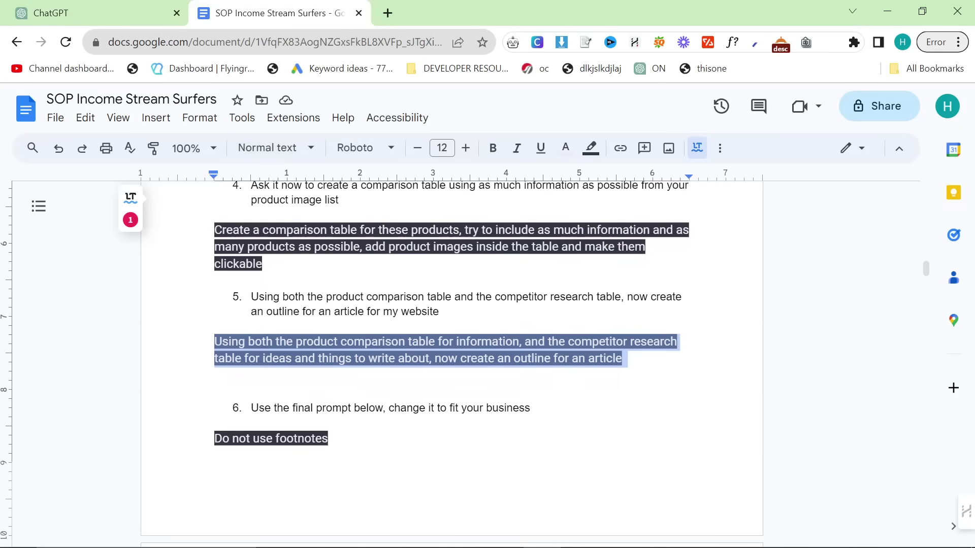
pyautogui.click(306, 341)
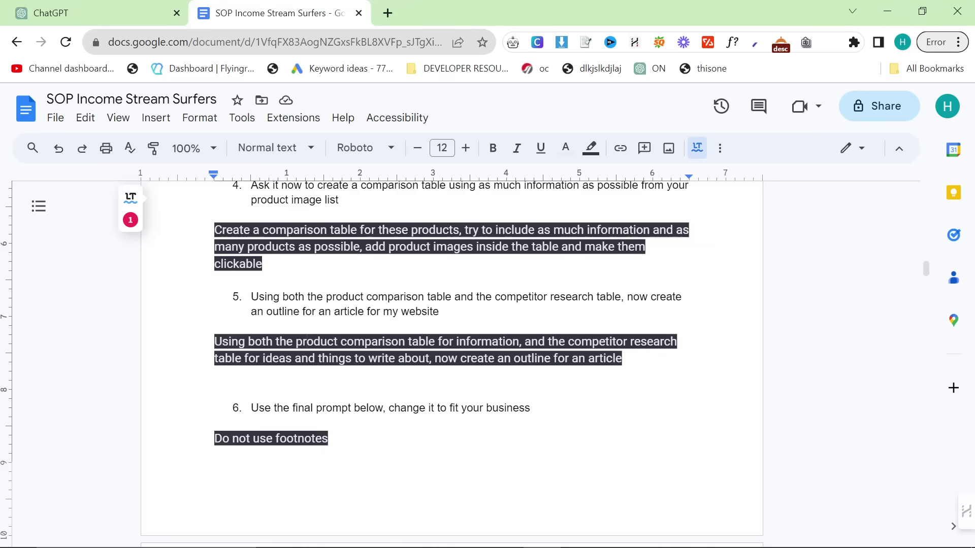
pyautogui.moveTo(609, 342); pyautogui.dragTo(626, 358)
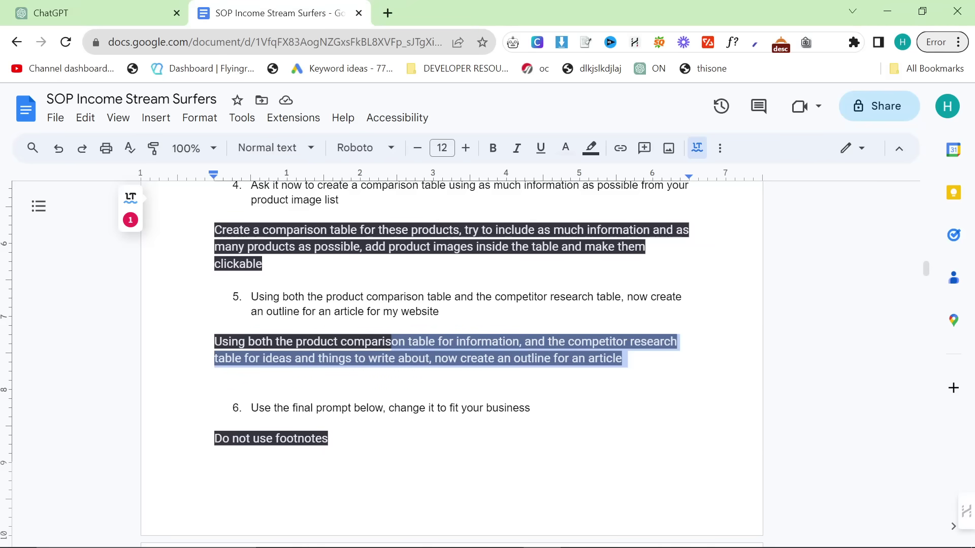
pyautogui.click(623, 358)
pyautogui.moveTo(352, 358); pyautogui.dragTo(215, 375)
pyautogui.click(215, 375)
pyautogui.click(142, 7)
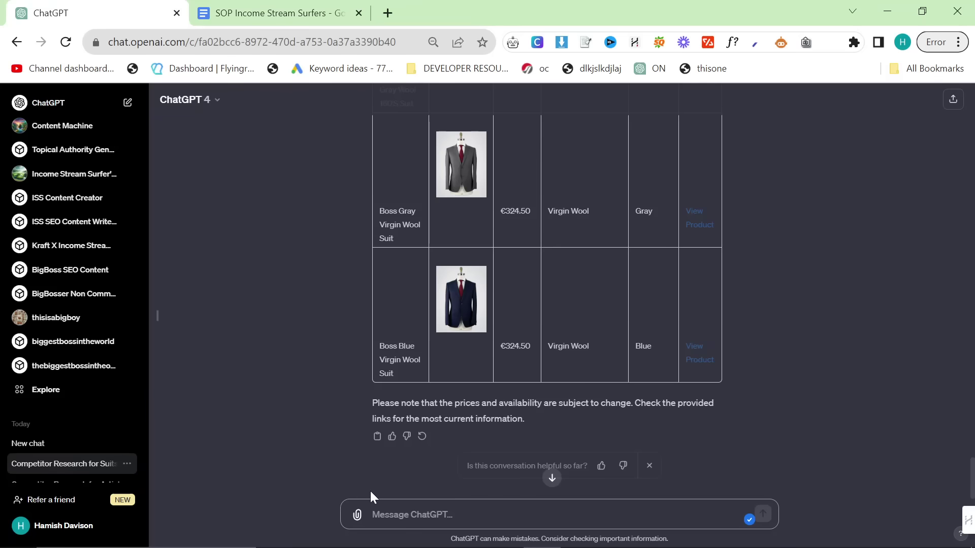
pyautogui.write('Using both the product comparison table for information, and the competitor research table for ideas and things to write about, now create an outline for an article')
pyautogui.press('Return')
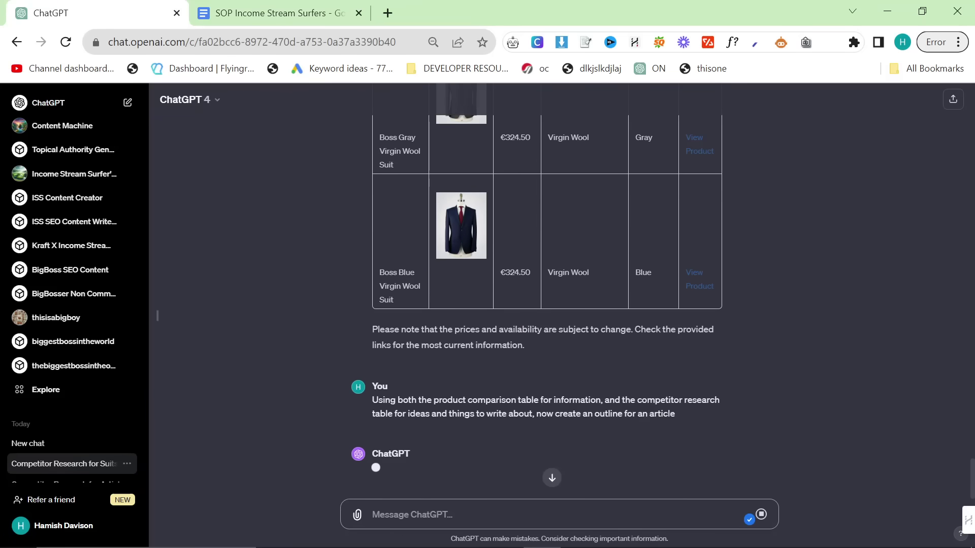
# - Open ChatGPT's custom instructions and copy all the text describing how ChatGPT should respond
pyautogui.scroll(-3, 87, 437)
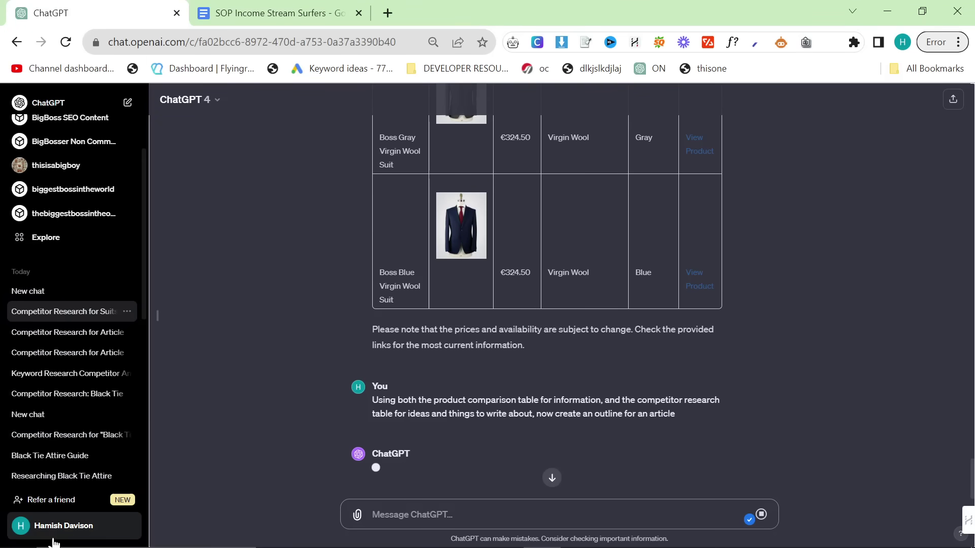
pyautogui.click(63, 526)
pyautogui.click(126, 437)
pyautogui.click(583, 348)
pyautogui.hotkey('ctrl', 'a')
pyautogui.hotkey('ctrl', 'c')
pyautogui.scroll(-1, 589, 455)
# - Add a "Custom instructions:" section with the copied text below the ISS SOP title, and close ChatGPT's custom instructions without saving
pyautogui.hotkey('ctrl', 'Tab')
pyautogui.scroll(20, 452, 355)
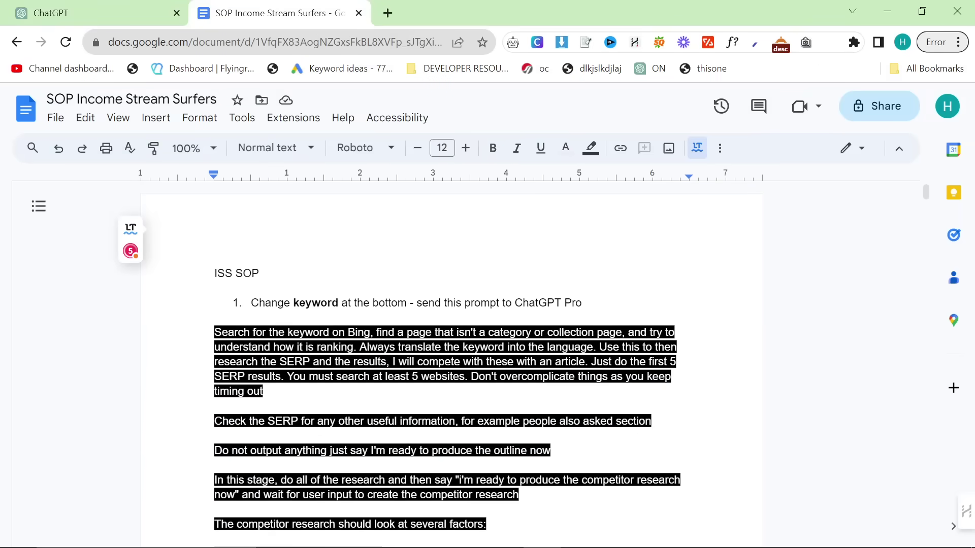
pyautogui.press('Return')
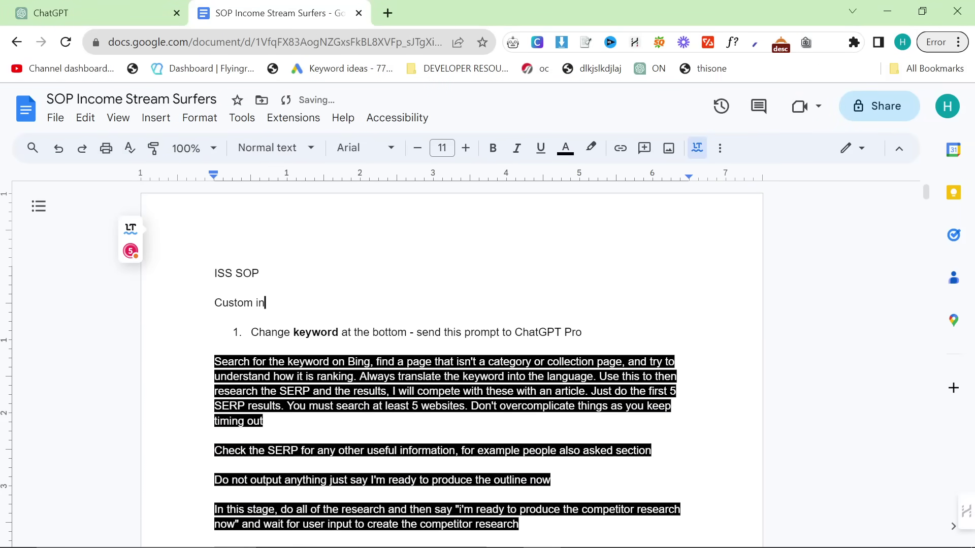
pyautogui.press('Return')
pyautogui.press('Return')
pyautogui.hotkey('ctrl', 'v')
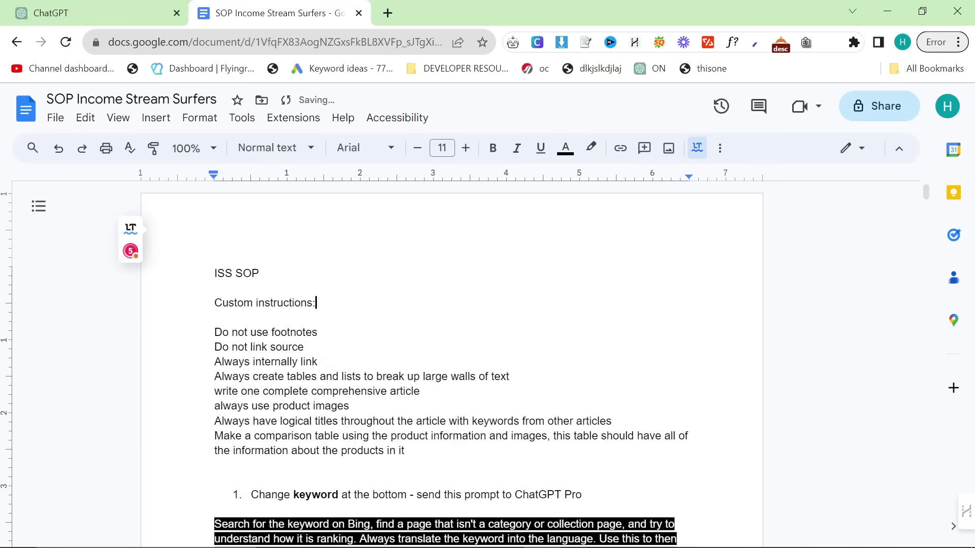
pyautogui.scroll(-1, 452, 355)
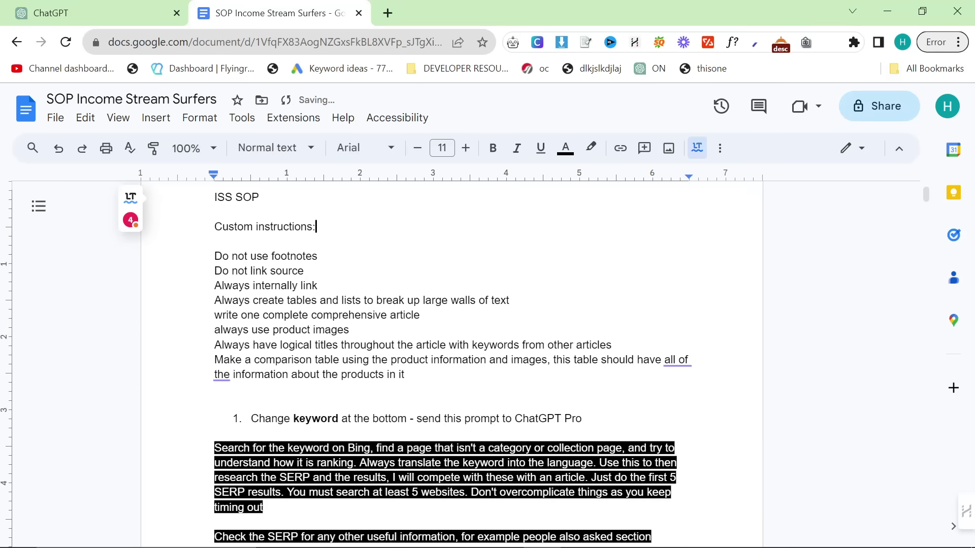
pyautogui.click(145, 7)
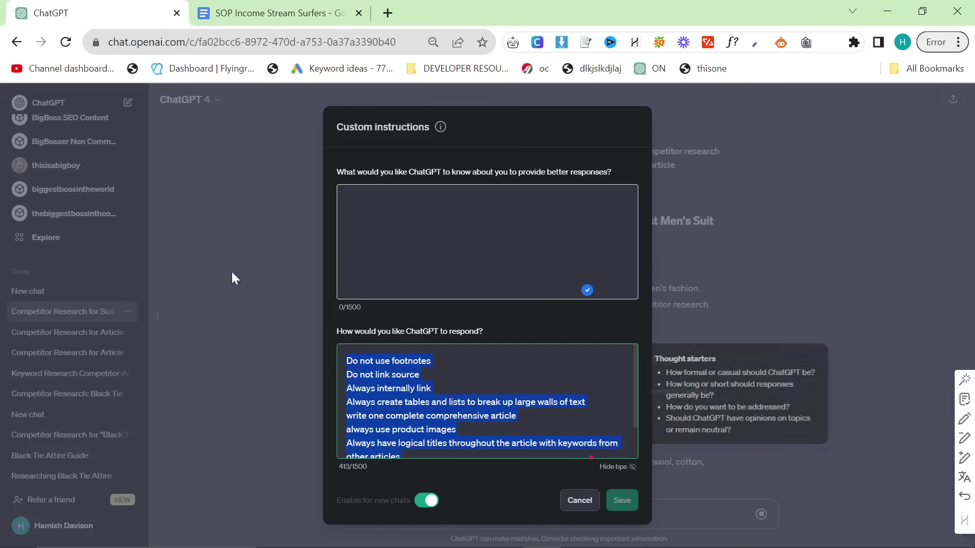
pyautogui.click(579, 499)
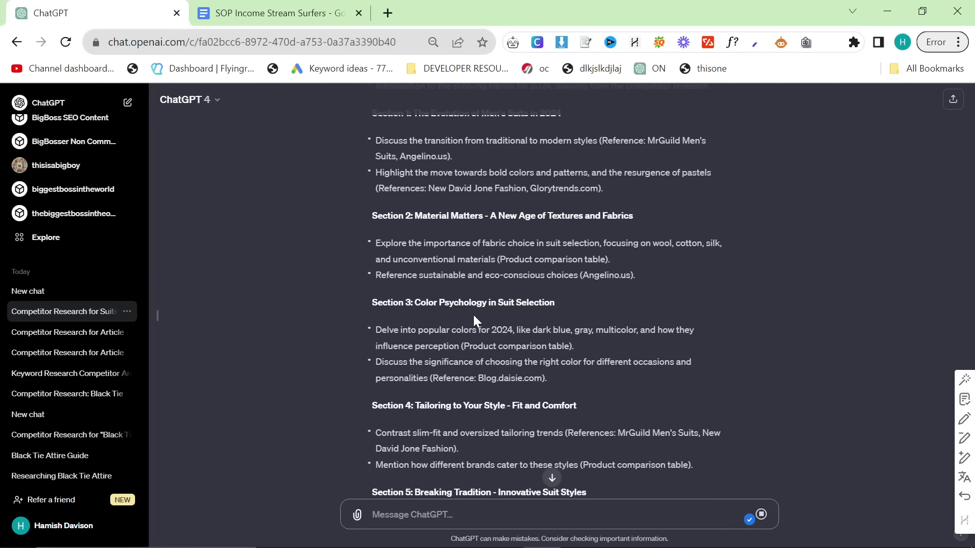
# - Review the generated article outline in ChatGPT and compare it with the product comparison table above it
pyautogui.scroll(3, 543, 372)
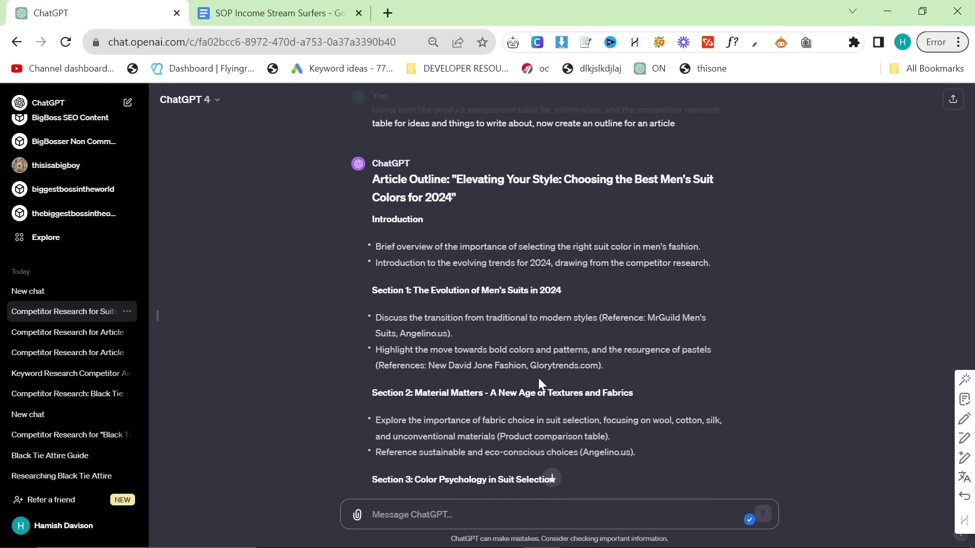
pyautogui.scroll(15, 531, 377)
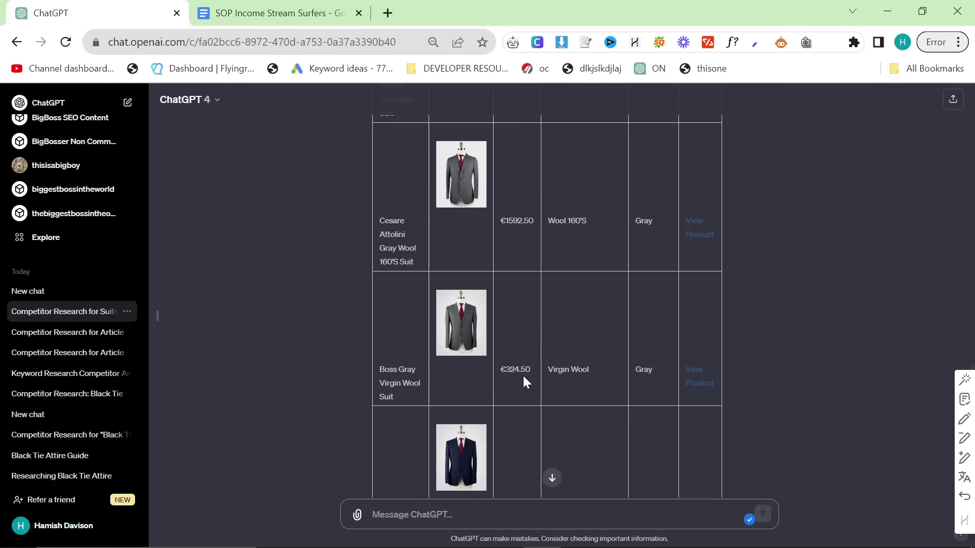
pyautogui.scroll(-10, 509, 355)
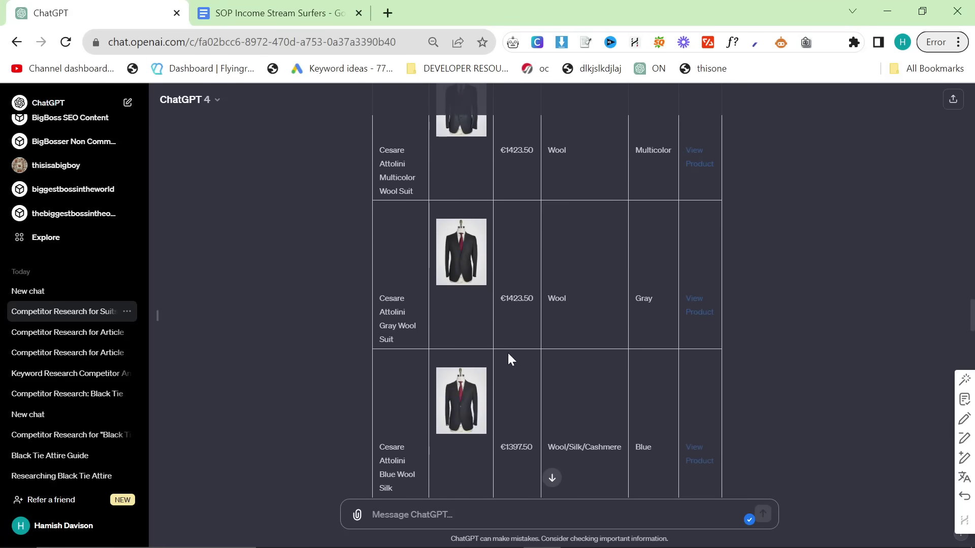
pyautogui.scroll(-10, 509, 355)
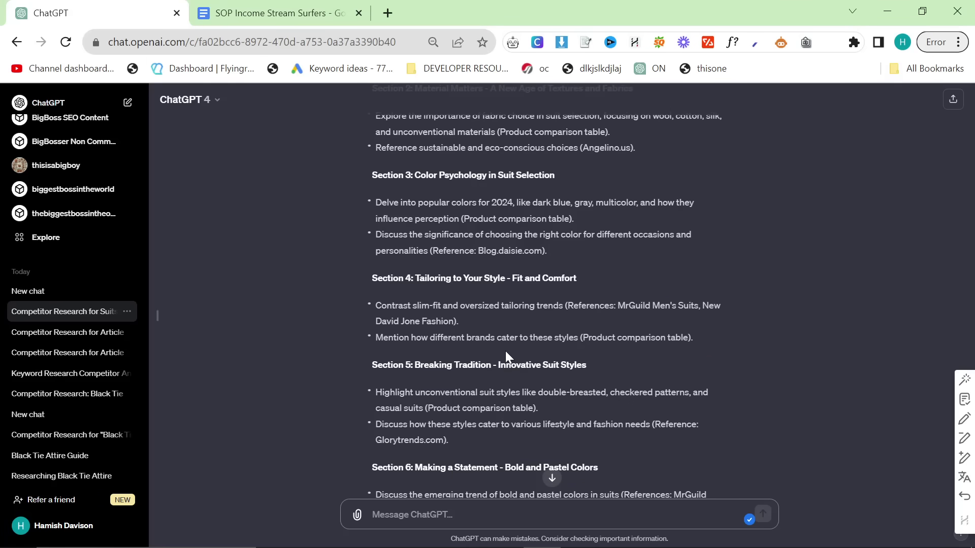
pyautogui.scroll(10, 285, 300)
# - Examine the step 6 final prompt in the SOP document, highlighting the business description and the list of internal collection links
pyautogui.click(274, 13)
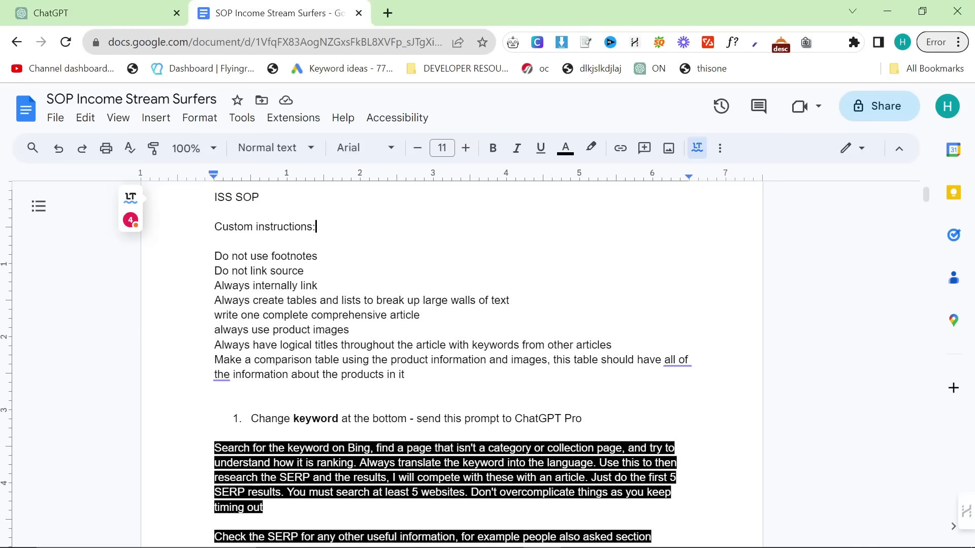
pyautogui.scroll(-20, 452, 365)
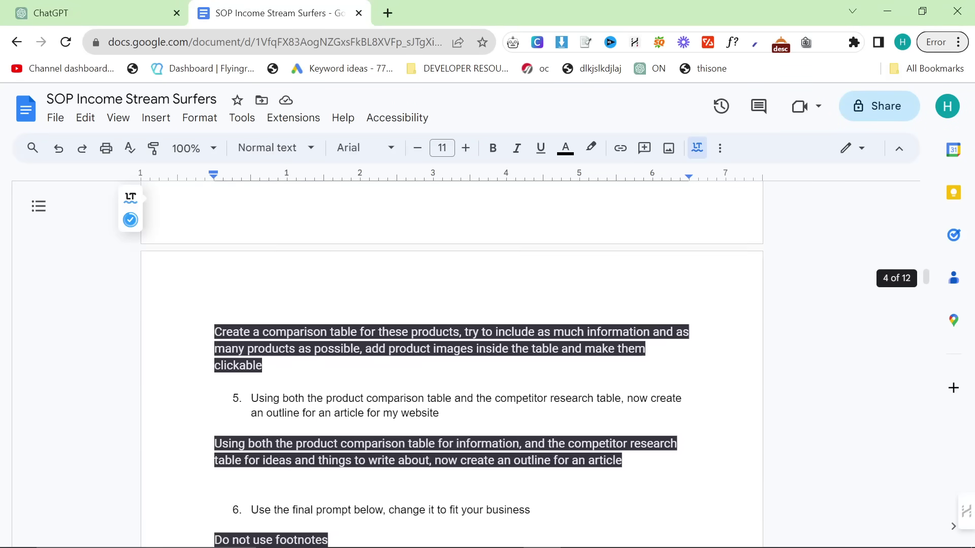
pyautogui.scroll(-9, 452, 365)
pyautogui.scroll(7, 452, 366)
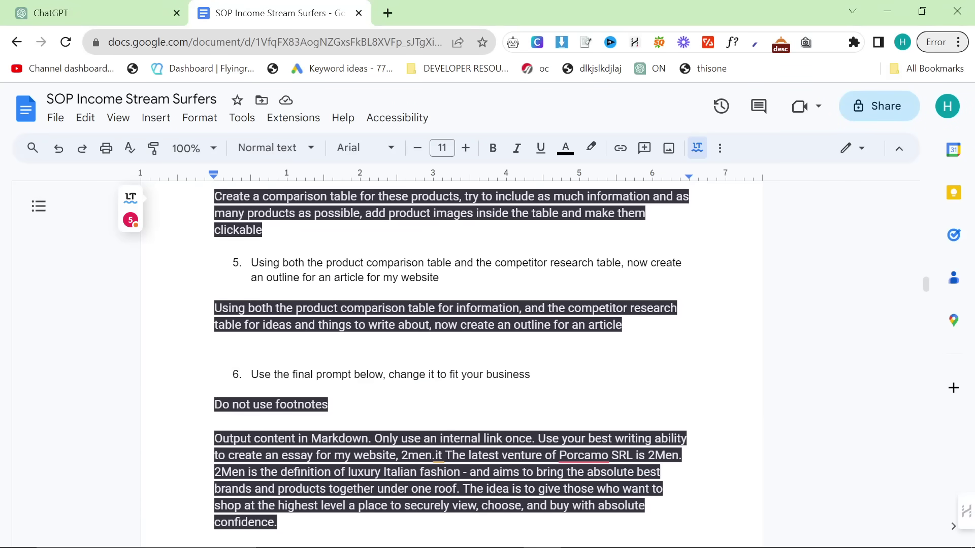
pyautogui.scroll(-2, 451, 365)
pyautogui.moveTo(214, 329); pyautogui.dragTo(393, 461)
pyautogui.scroll(-10, 322, 452)
pyautogui.scroll(-20, 348, 398)
pyautogui.scroll(-20, 315, 335)
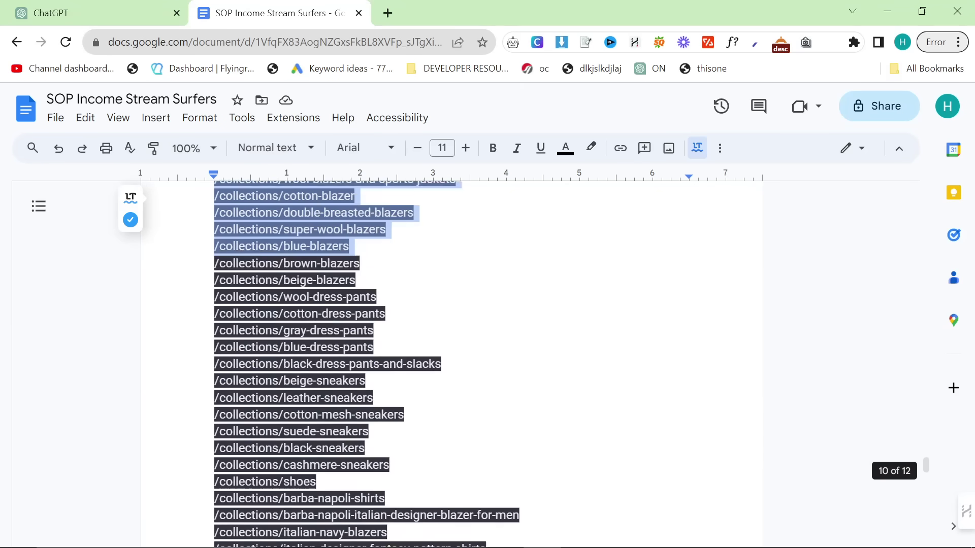
pyautogui.scroll(-10, 314, 335)
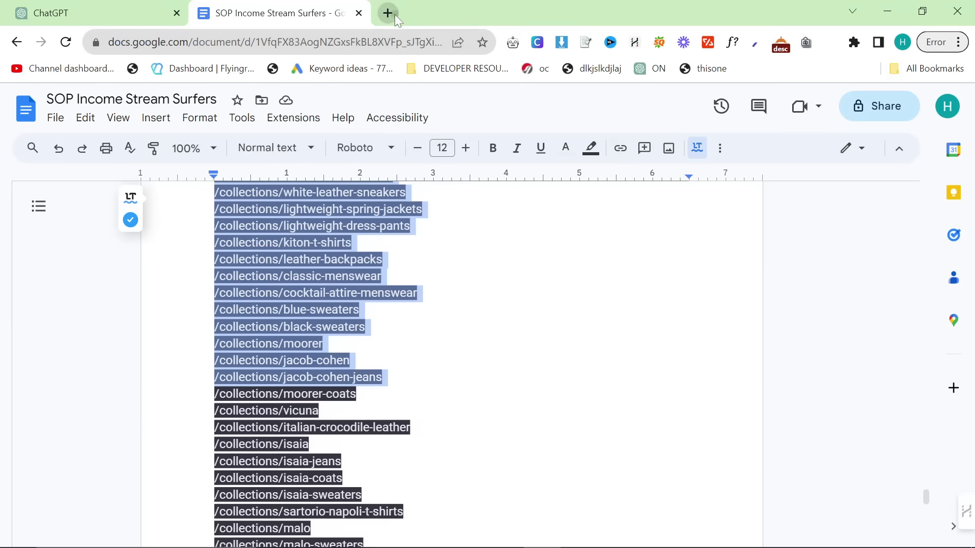
# - Search Google for "sitemaptoclipboard" in a new browser tab
pyautogui.click(391, 14)
pyautogui.write('sitemapto')
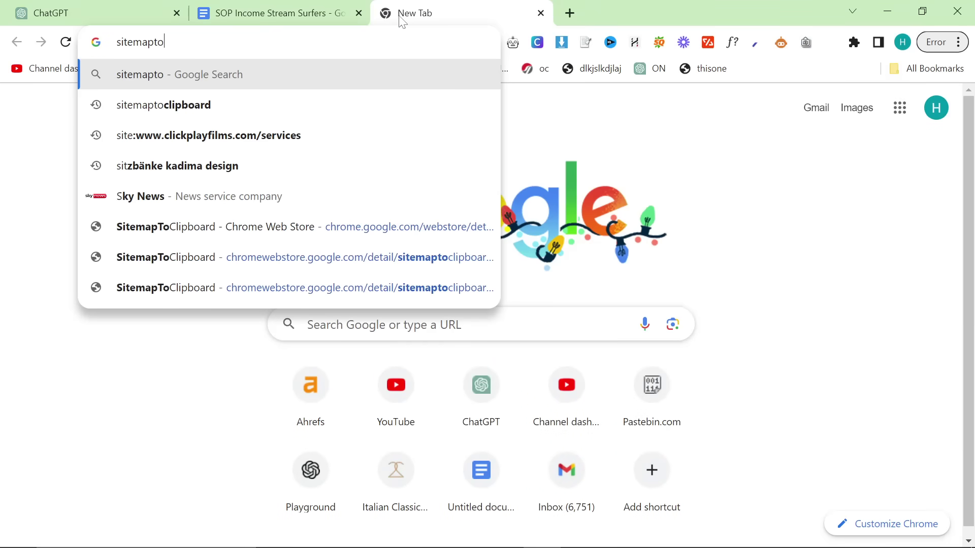
pyautogui.write('clipboard')
pyautogui.press('Return')
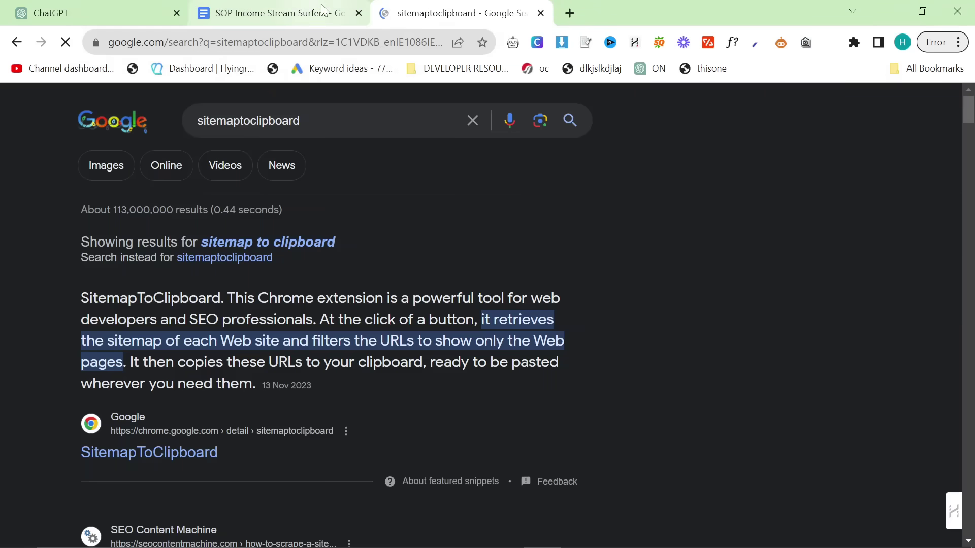
# - Return to the SOP document and highlight the final prompt from its closing formatting instructions back up to "Do not use footnotes"
pyautogui.click(348, 7)
pyautogui.scroll(-12, 451, 364)
pyautogui.scroll(6, 452, 364)
pyautogui.moveTo(585, 344); pyautogui.dragTo(265, 283)
pyautogui.scroll(20, 437, 355)
pyautogui.scroll(15, 437, 356)
pyautogui.scroll(15, 437, 355)
pyautogui.scroll(-3, 214, 280)
pyautogui.moveTo(214, 280); pyautogui.dragTo(214, 258)
pyautogui.scroll(2, 214, 234)
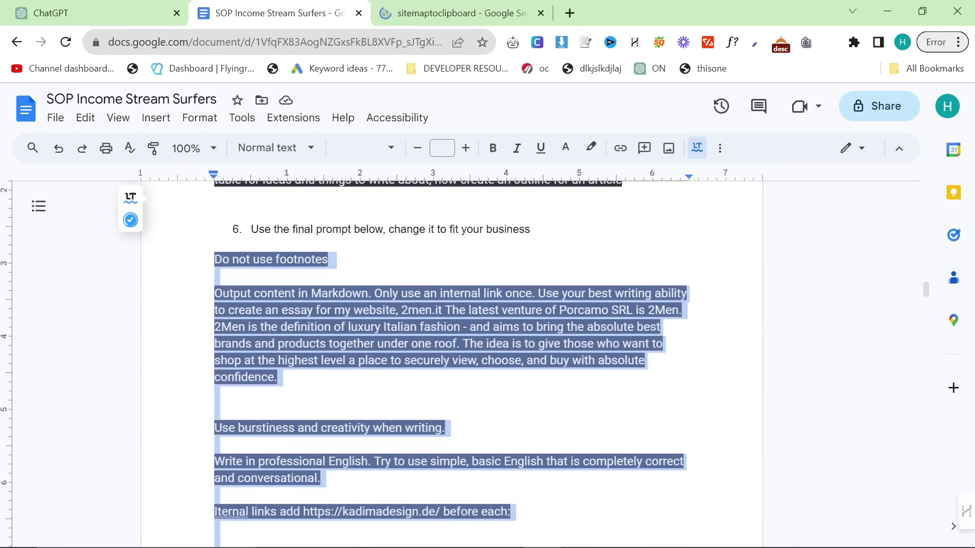
pyautogui.click(385, 309)
pyautogui.scroll(-2, 437, 355)
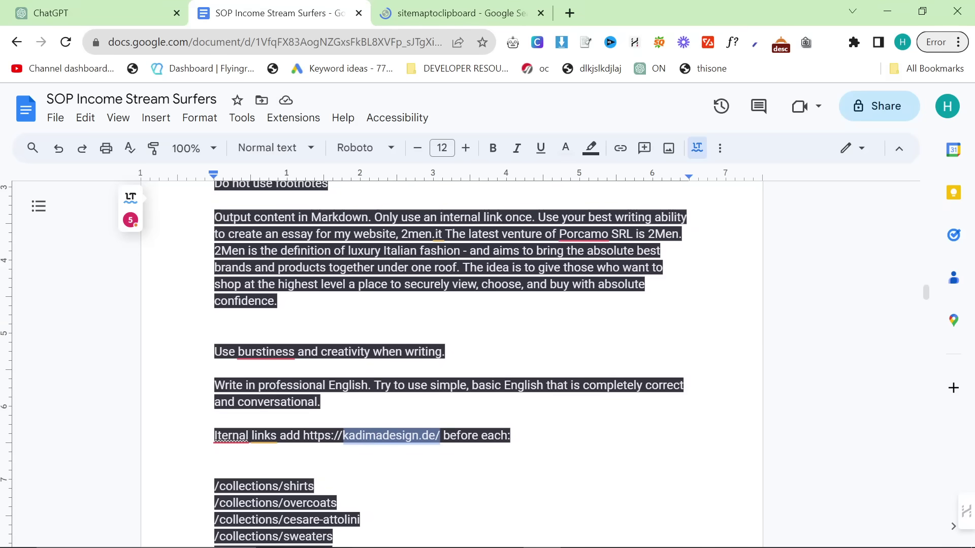
pyautogui.write('2men')
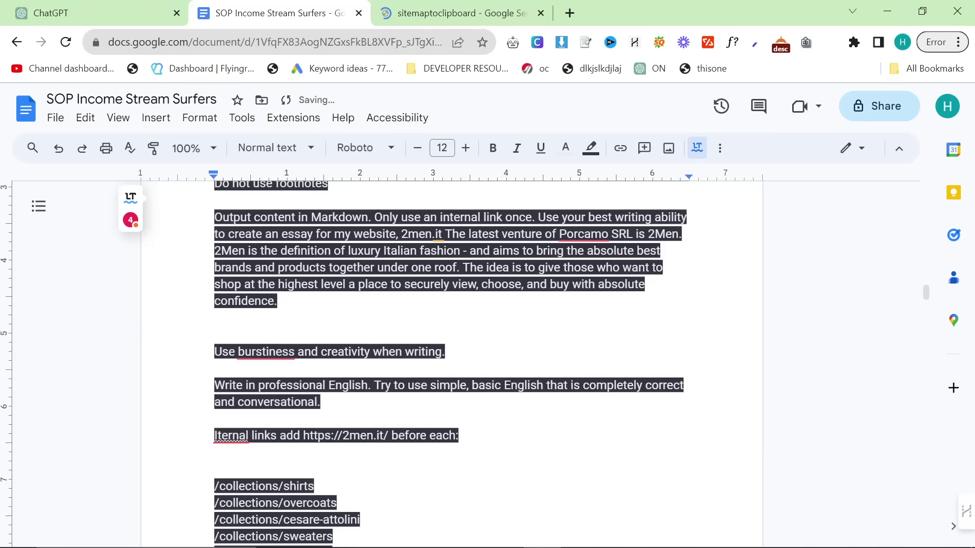
# - Select the entire step 6 final prompt, from "Do not use footnotes" through the collection links to the closing HTML formatting instruction
pyautogui.scroll(2, 436, 355)
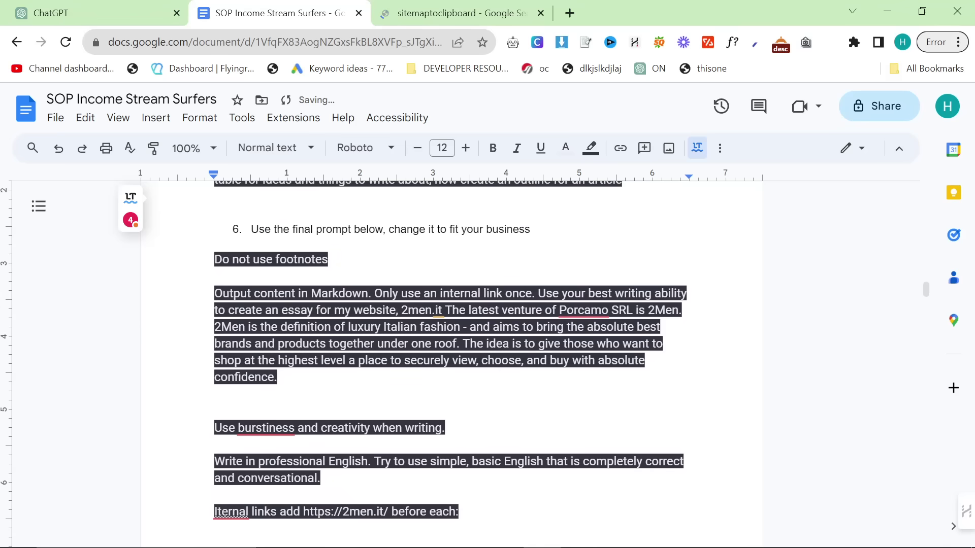
pyautogui.moveTo(214, 259); pyautogui.dragTo(433, 543)
pyautogui.hotkey('shift', 'Down')
pyautogui.hotkey('shift', 'Down')
pyautogui.hotkey('shift', 'Down')
pyautogui.hotkey('shift', 'Down')
pyautogui.hotkey('shift', 'Down')
pyautogui.hotkey('shift', 'Down')
pyautogui.hotkey('shift', 'Down')
pyautogui.hotkey('shift', 'Down')
pyautogui.hotkey('shift', 'Down')
pyautogui.hotkey('shift', 'Down')
pyautogui.hotkey('shift', 'Down')
pyautogui.hotkey('shift', 'Down')
pyautogui.hotkey('shift', 'Down')
pyautogui.hotkey('shift', 'Down')
pyautogui.hotkey('shift', 'Down')
pyautogui.hotkey('shift', 'Down')
pyautogui.hotkey('shift', 'Down')
pyautogui.hotkey('shift', 'Down')
pyautogui.hotkey('shift', 'Down')
pyautogui.hotkey('shift', 'Down')
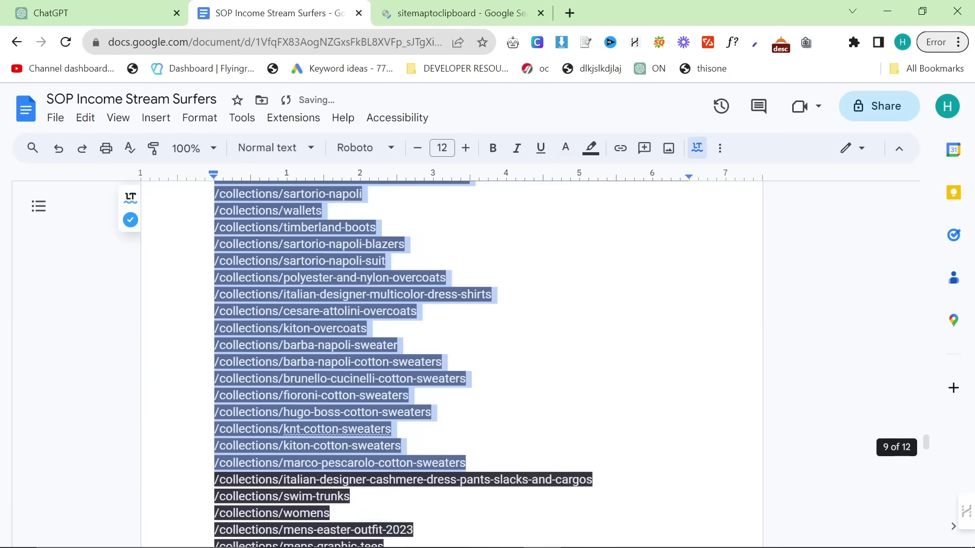
pyautogui.hotkey('shift', 'Down')
pyautogui.hotkey('shift', 'Down')
pyautogui.hotkey('shift', 'Down')
pyautogui.hotkey('shift', 'Down')
pyautogui.hotkey('shift', 'Down')
pyautogui.hotkey('shift', 'Down')
pyautogui.hotkey('shift', 'Down')
pyautogui.hotkey('shift', 'Down')
pyautogui.hotkey('shift', 'Down')
pyautogui.hotkey('shift', 'Down')
pyautogui.hotkey('shift', 'Down')
pyautogui.hotkey('shift', 'Down')
pyautogui.hotkey('shift', 'Down')
pyautogui.hotkey('shift', 'Down')
pyautogui.hotkey('shift', 'Down')
pyautogui.hotkey('shift', 'Down')
pyautogui.hotkey('shift', 'Down')
pyautogui.hotkey('shift', 'Down')
pyautogui.hotkey('shift', 'Down')
pyautogui.hotkey('shift', 'Down')
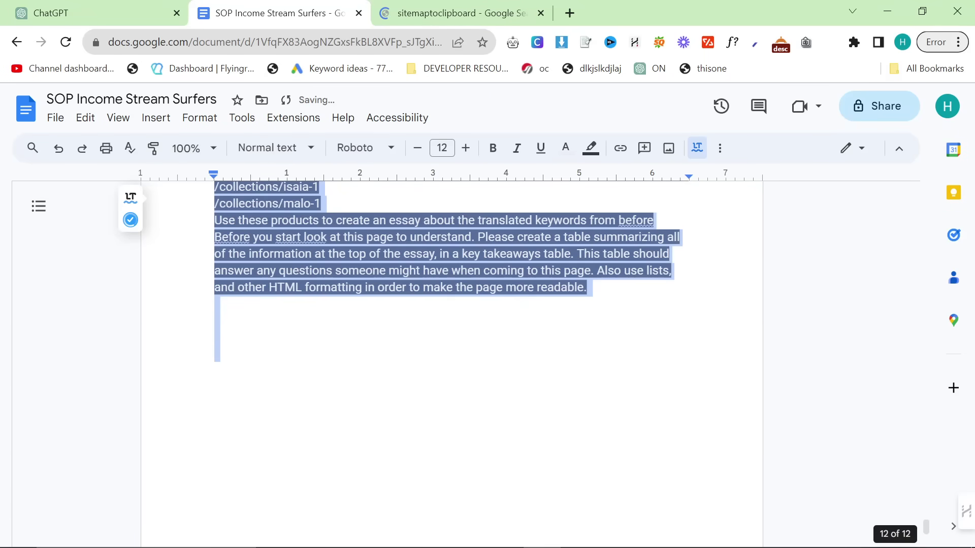
pyautogui.scroll(20, 649, 387)
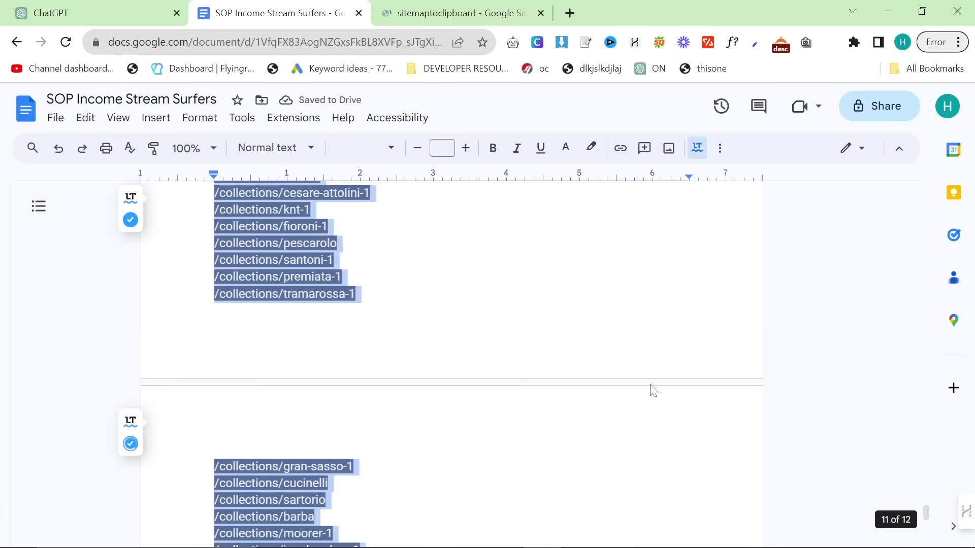
pyautogui.scroll(20, 452, 365)
pyautogui.scroll(20, 452, 365)
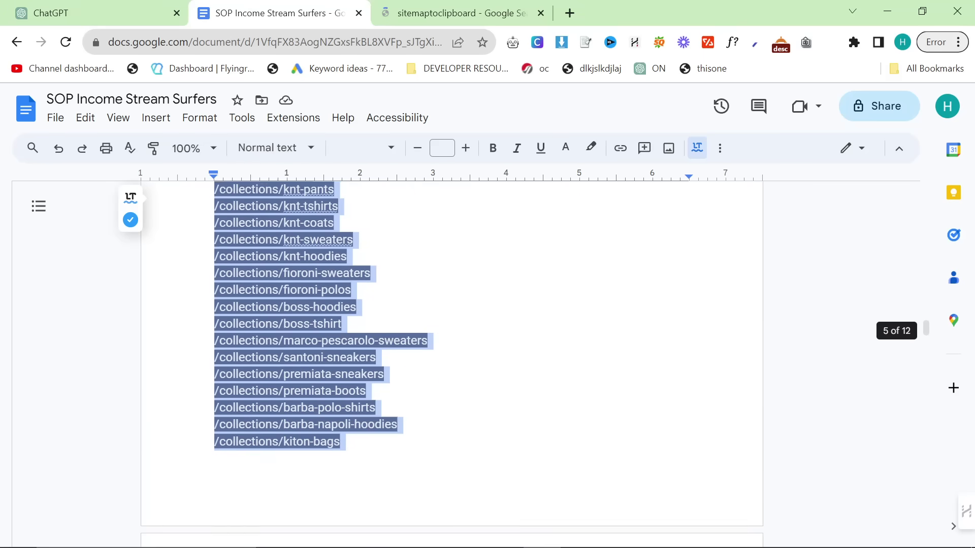
pyautogui.scroll(-3, 452, 365)
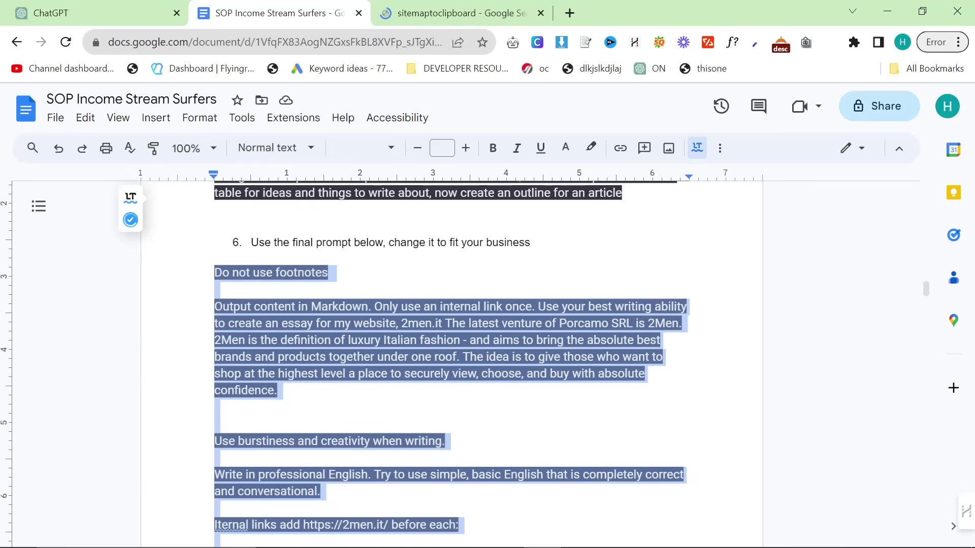
# - View the end of the article outline in ChatGPT, checking back once with the selected final prompt in the SOP document
pyautogui.click(163, 16)
pyautogui.scroll(-15, 405, 375)
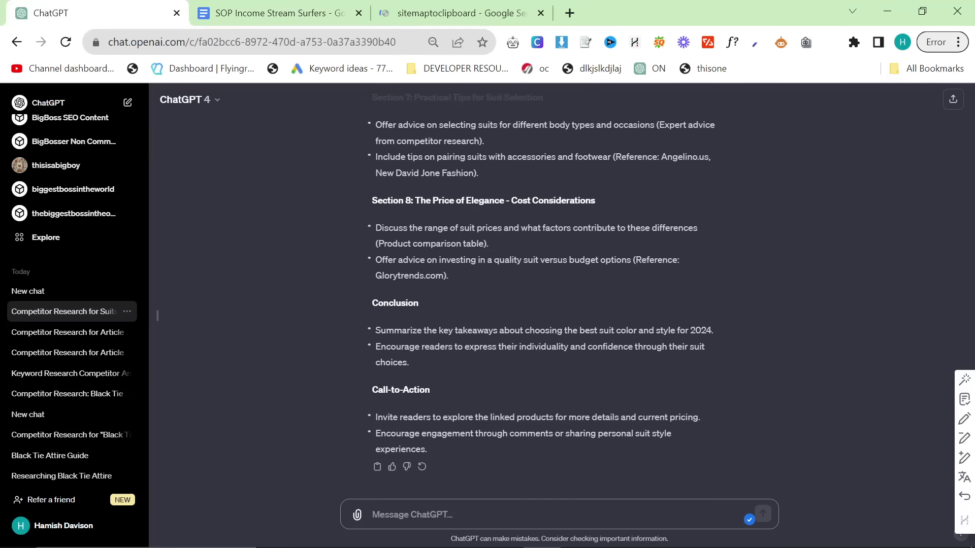
pyautogui.click(201, 11)
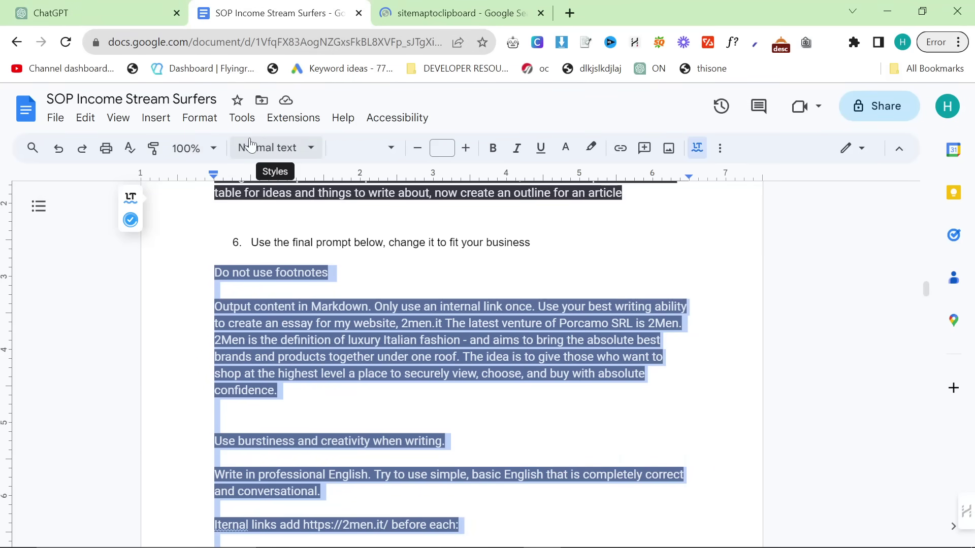
pyautogui.click(131, 8)
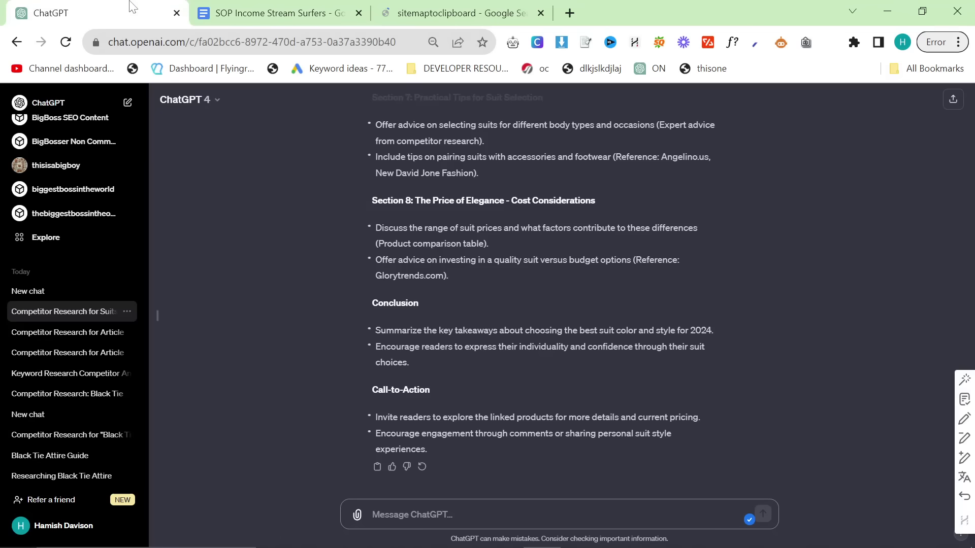
# - Paste the final prompt into a new ChatGPT message and add "Only write the first 1/2 of the outlined article" as its opening line
pyautogui.click(427, 510)
pyautogui.hotkey('ctrl', 'v')
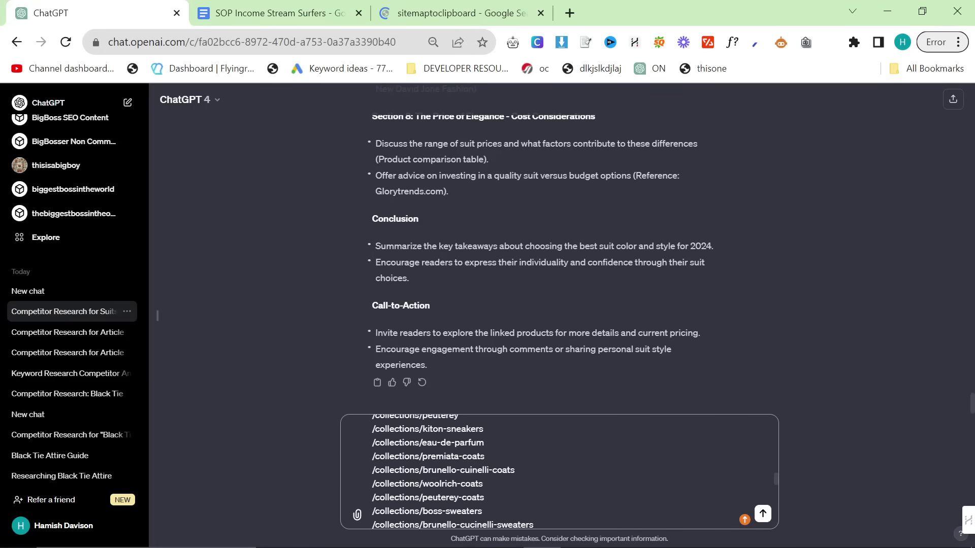
pyautogui.scroll(15, 559, 471)
pyautogui.moveTo(405, 430); pyautogui.dragTo(289, 387)
pyautogui.press('Left')
pyautogui.hotkey('shift', 'Return')
pyautogui.hotkey('shift', 'Return')
pyautogui.press('Up')
pyautogui.press('Up')
pyautogui.write('O')
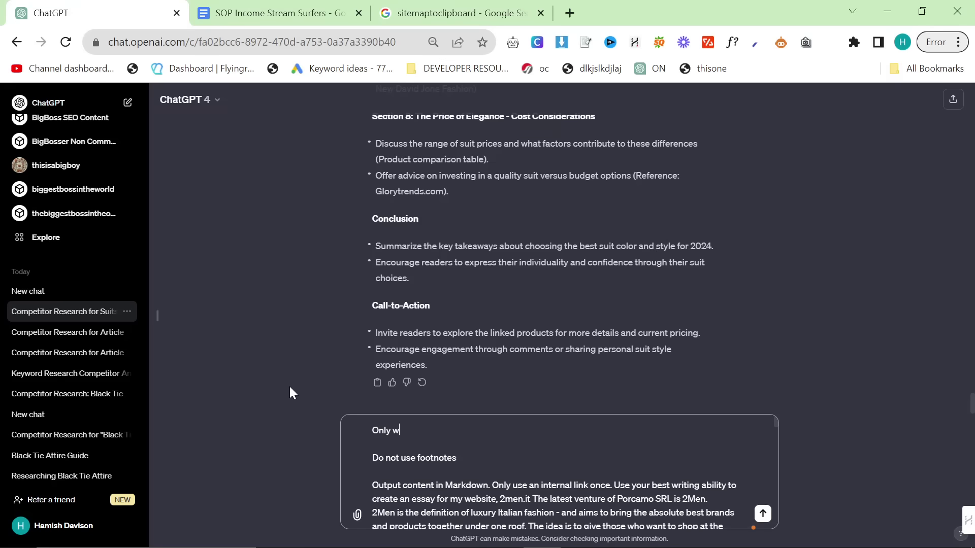
pyautogui.write('rite the first 1/2 of the outlined article')
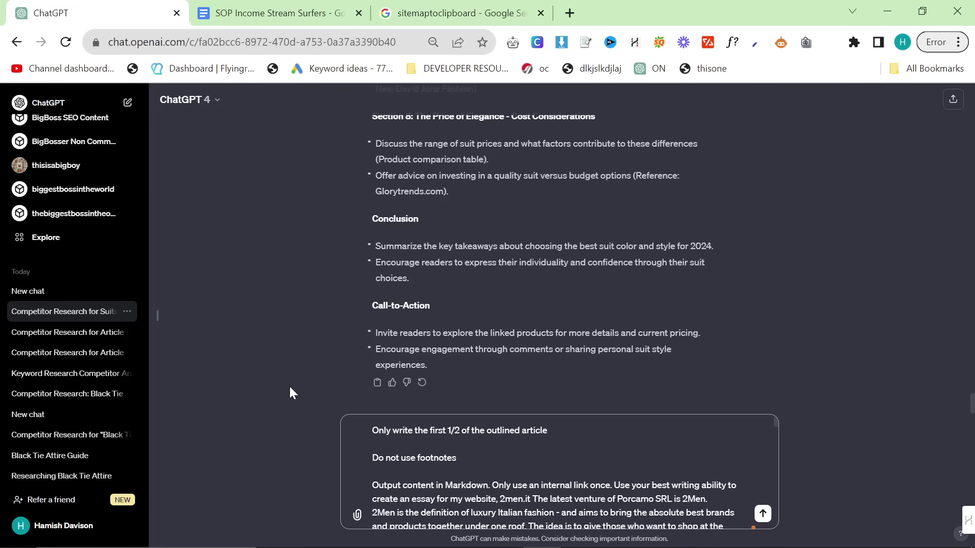
# - Check the drafted prompt through its collection links, send it to ChatGPT and look back over the conversation around it
pyautogui.scroll(-2, 558, 471)
pyautogui.scroll(-10, 558, 471)
pyautogui.scroll(15, 559, 471)
pyautogui.press('Return')
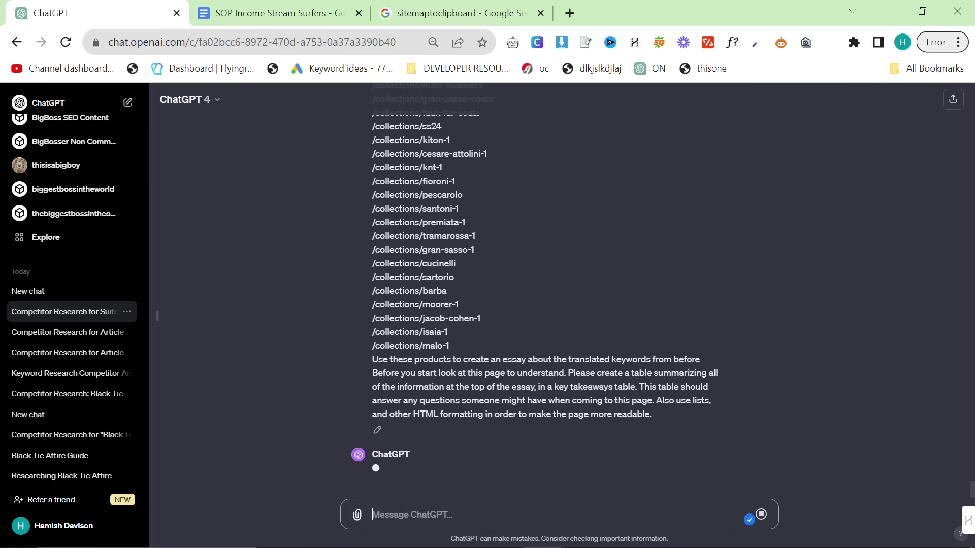
pyautogui.scroll(10, 496, 417)
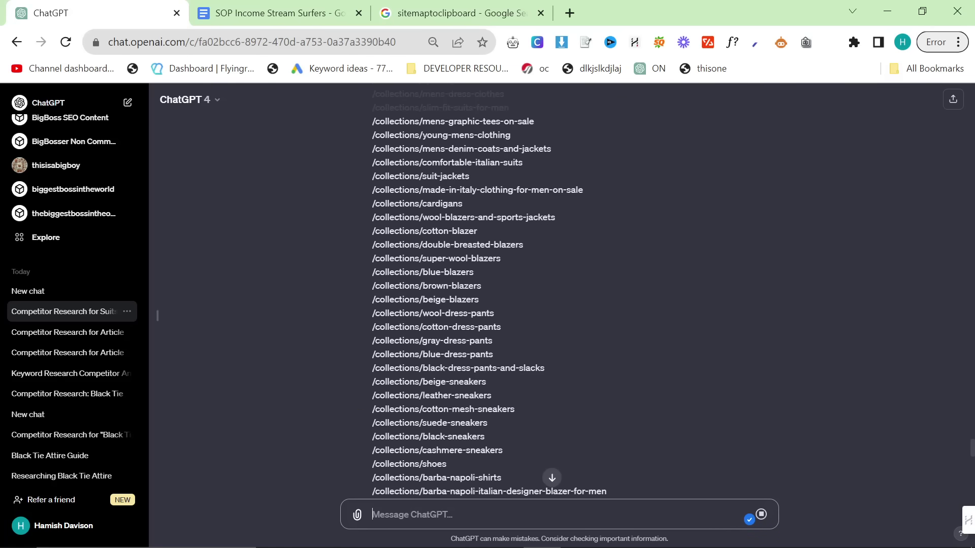
pyautogui.scroll(20, 502, 415)
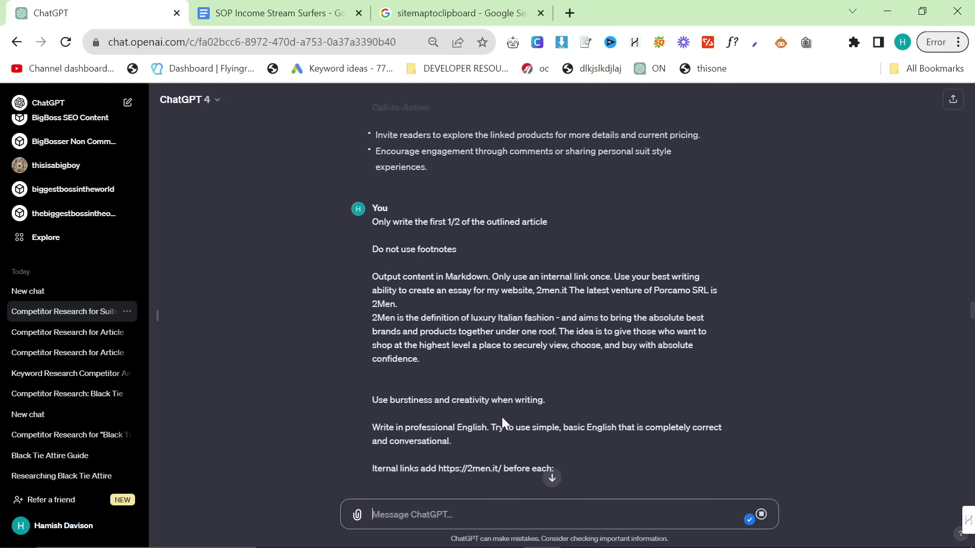
pyautogui.scroll(10, 501, 419)
pyautogui.scroll(-4, 502, 418)
pyautogui.scroll(-2, 501, 418)
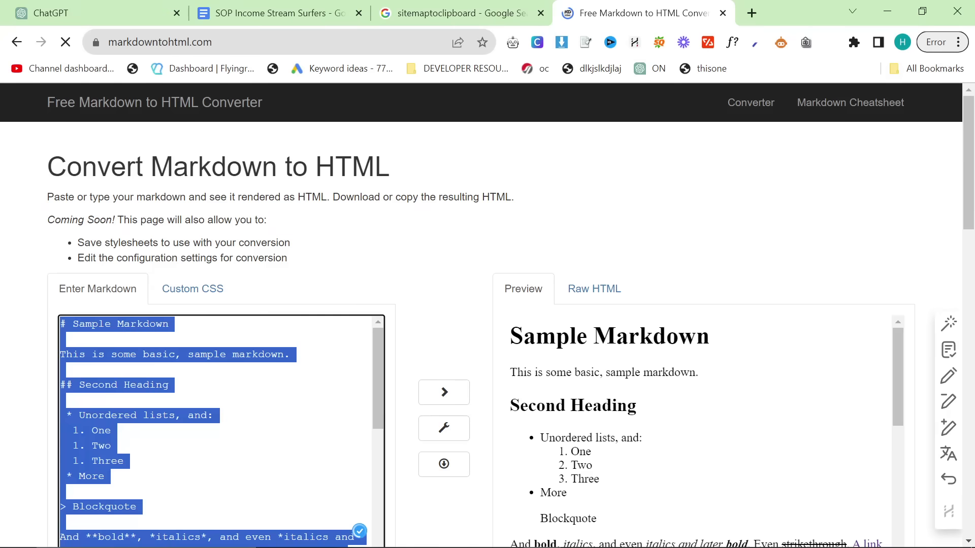
# - Replace the sample text in the Markdown to HTML converter with the copied suit comparison table and check the rendered preview through to its end
pyautogui.hotkey('ctrl', 'v')
pyautogui.scroll(-3, 633, 360)
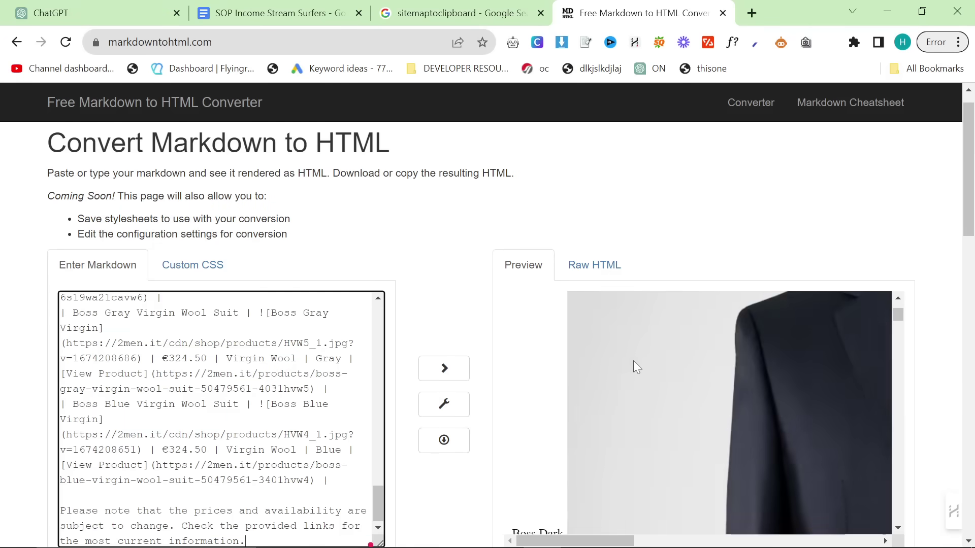
pyautogui.moveTo(898, 318); pyautogui.dragTo(898, 474)
pyautogui.scroll(-5, 900, 480)
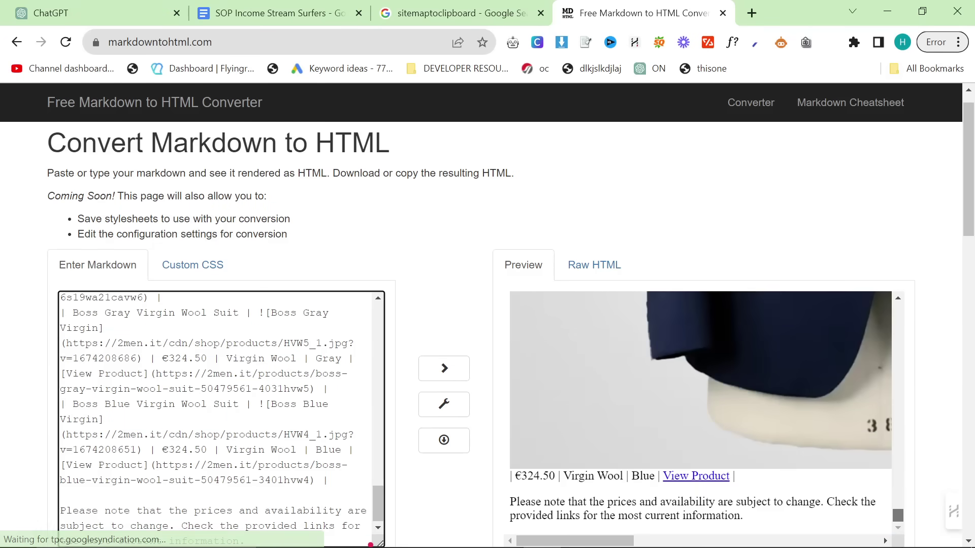
# - Examine the converted table's raw HTML at 67% page zoom and return to the rendered preview
pyautogui.hotkey('ctrl', '-')
pyautogui.hotkey('ctrl', '-')
pyautogui.hotkey('ctrl', '-')
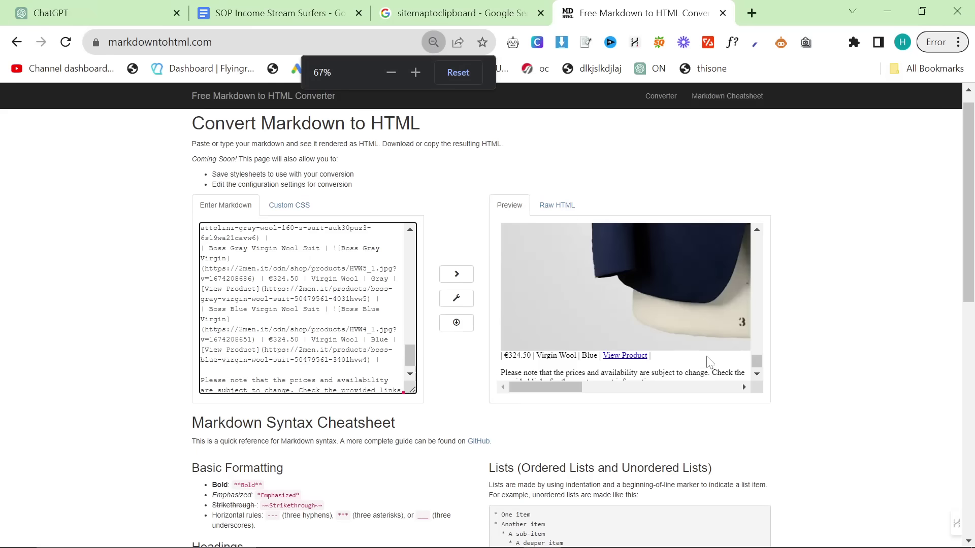
pyautogui.click(563, 215)
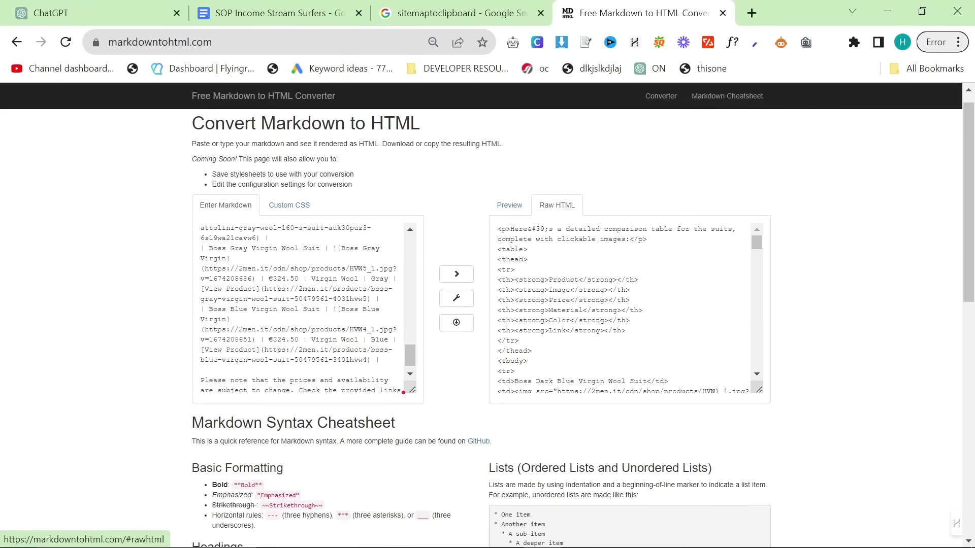
pyautogui.scroll(-3, 623, 309)
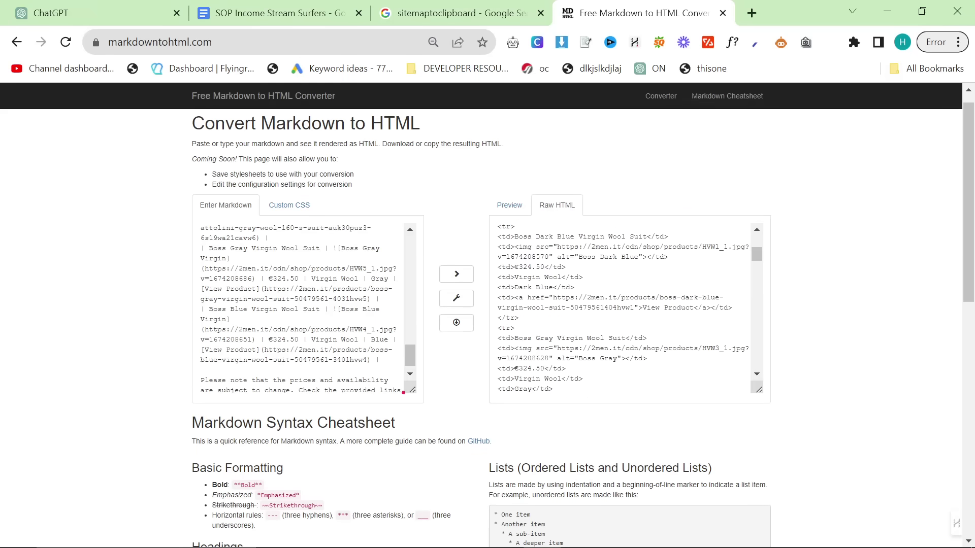
pyautogui.click(527, 215)
pyautogui.hotkey('alt', 'Tab')
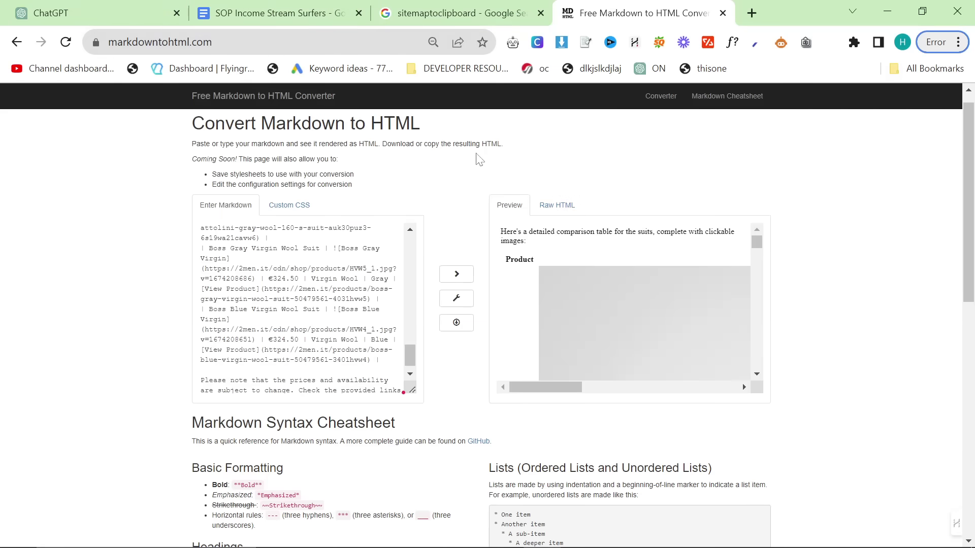
pyautogui.click(291, 11)
pyautogui.click(452, 322)
pyautogui.scroll(-3, 451, 323)
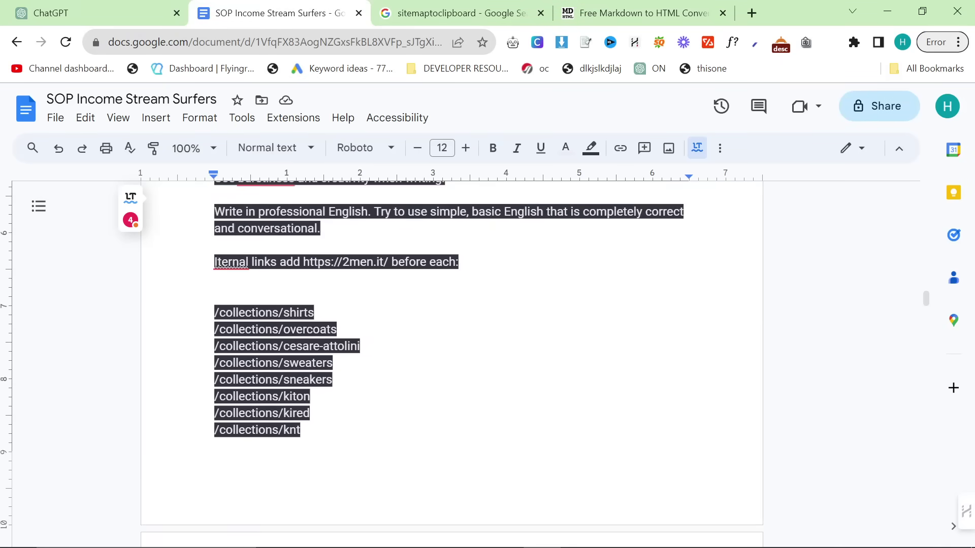
pyautogui.scroll(1, 318, 372)
pyautogui.click(361, 372)
pyautogui.moveTo(390, 373); pyautogui.dragTo(309, 373)
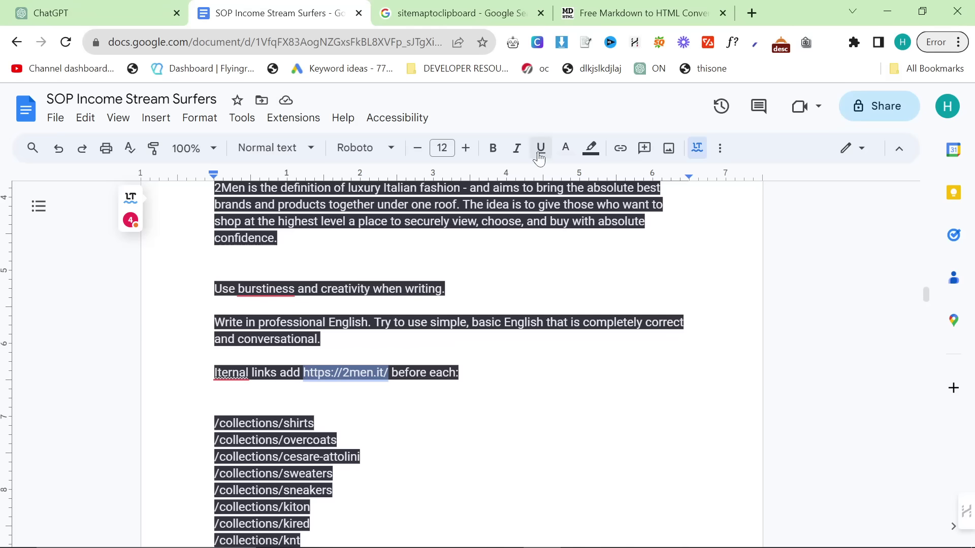
pyautogui.click(590, 150)
pyautogui.click(612, 219)
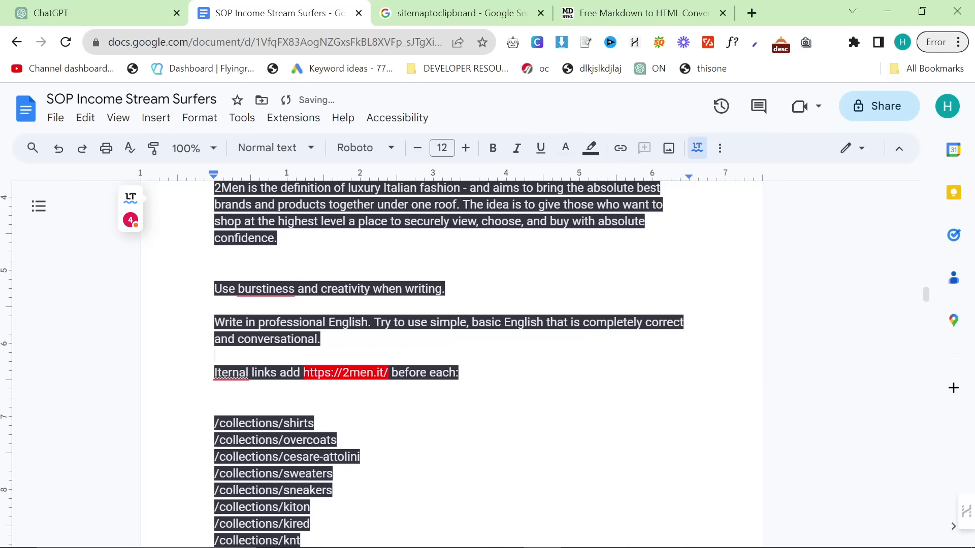
# - Highlight the business description in the final prompt in red, from "2men.it The latest venture" to "absolute confidence."
pyautogui.scroll(5, 449, 355)
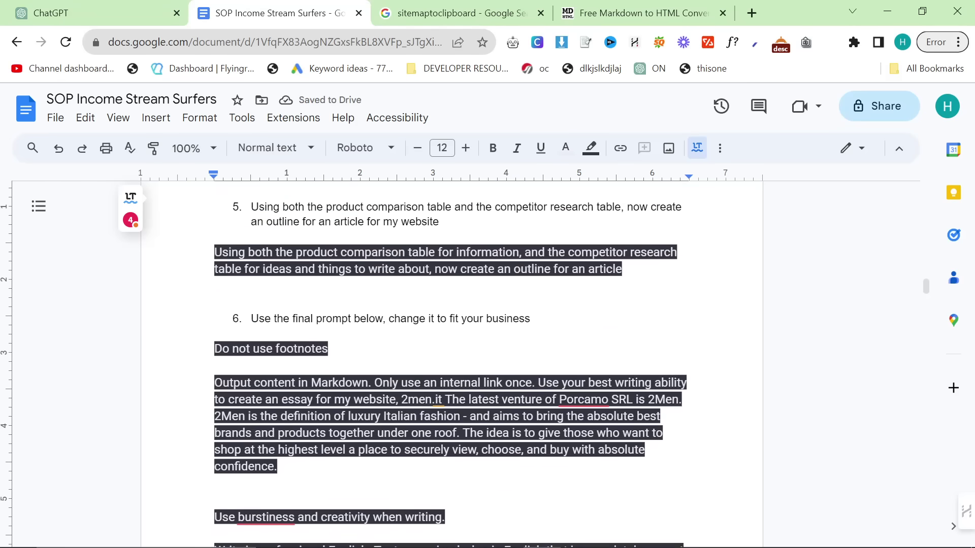
pyautogui.moveTo(401, 400); pyautogui.dragTo(280, 467)
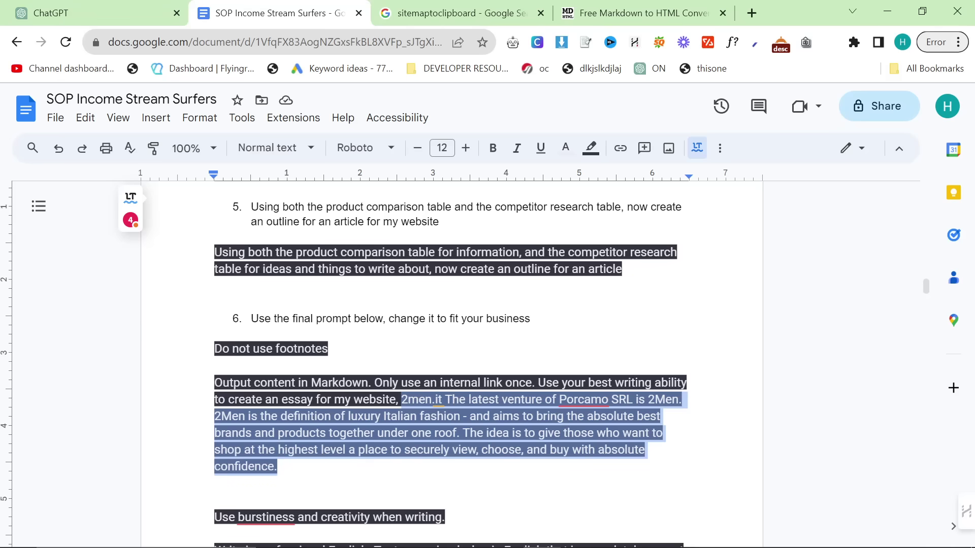
pyautogui.click(590, 148)
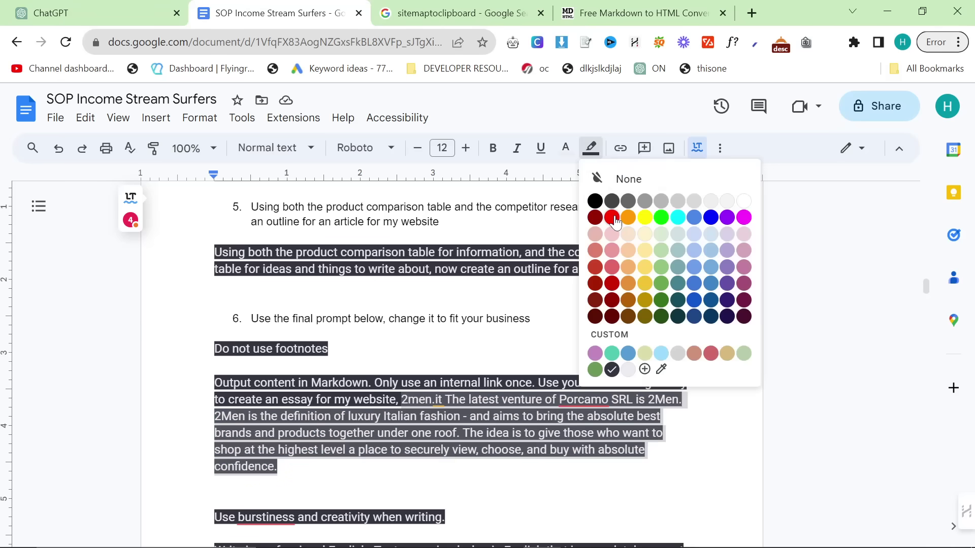
pyautogui.click(612, 217)
pyautogui.scroll(20, 612, 254)
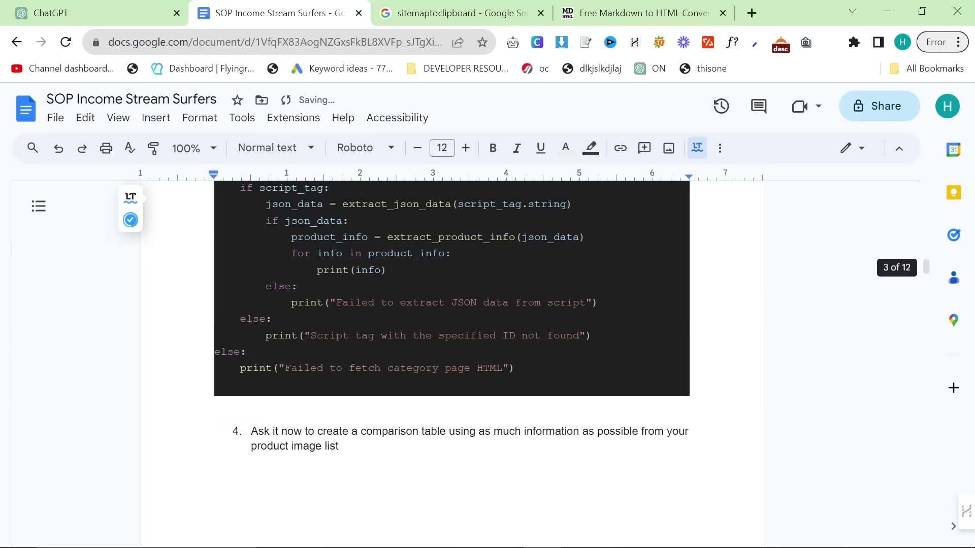
pyautogui.scroll(20, 451, 364)
pyautogui.scroll(-20, 452, 363)
pyautogui.scroll(5, 451, 355)
pyautogui.scroll(3, 452, 356)
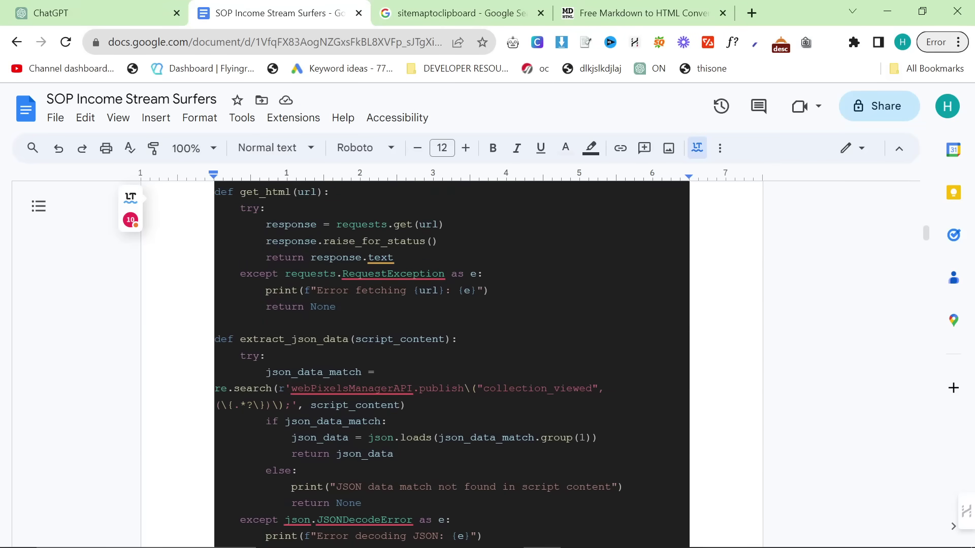
pyautogui.scroll(-10, 451, 356)
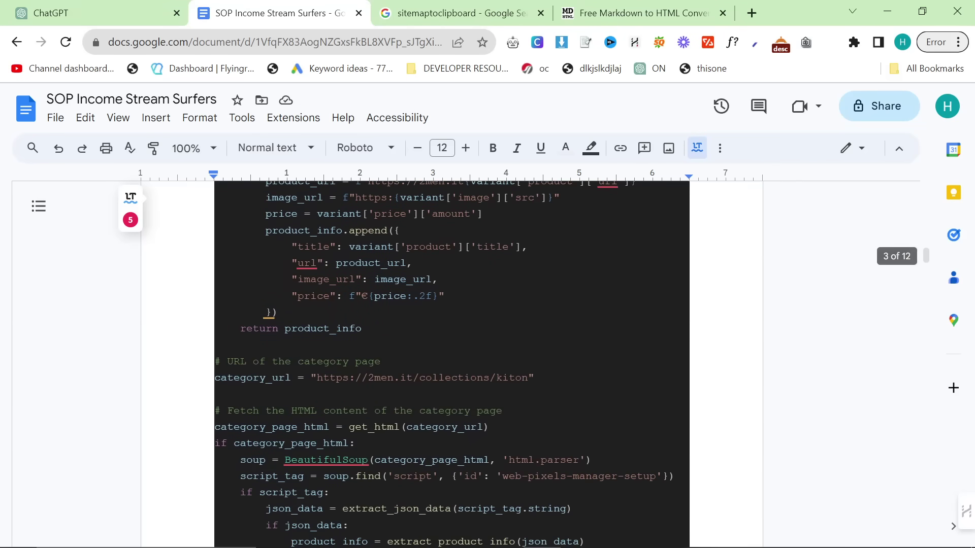
pyautogui.moveTo(316, 378); pyautogui.dragTo(521, 377)
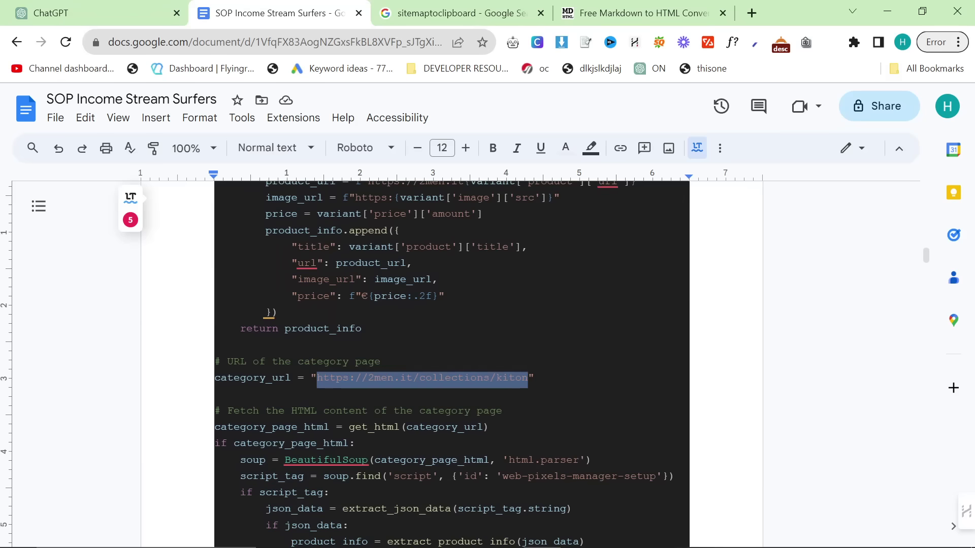
pyautogui.click(565, 149)
pyautogui.click(594, 151)
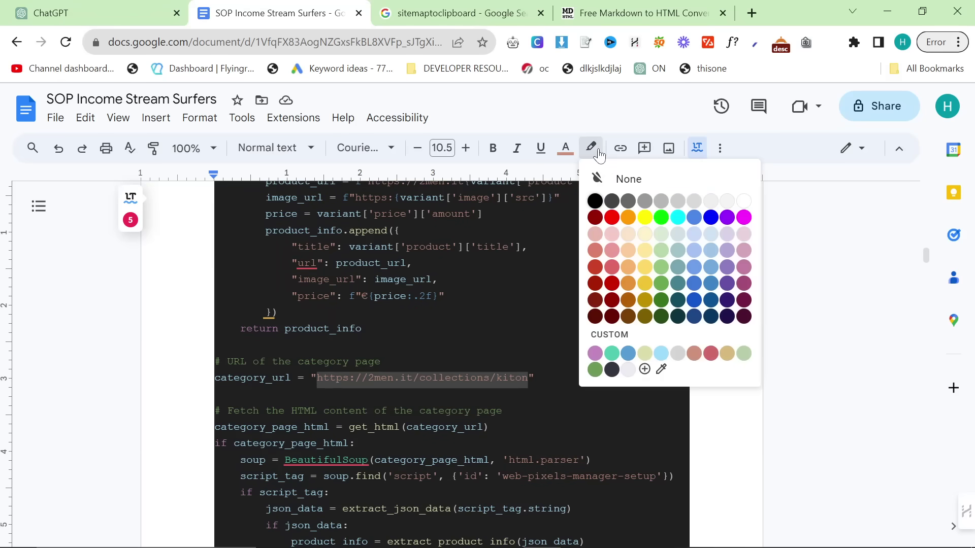
pyautogui.click(611, 217)
pyautogui.scroll(-5, 612, 225)
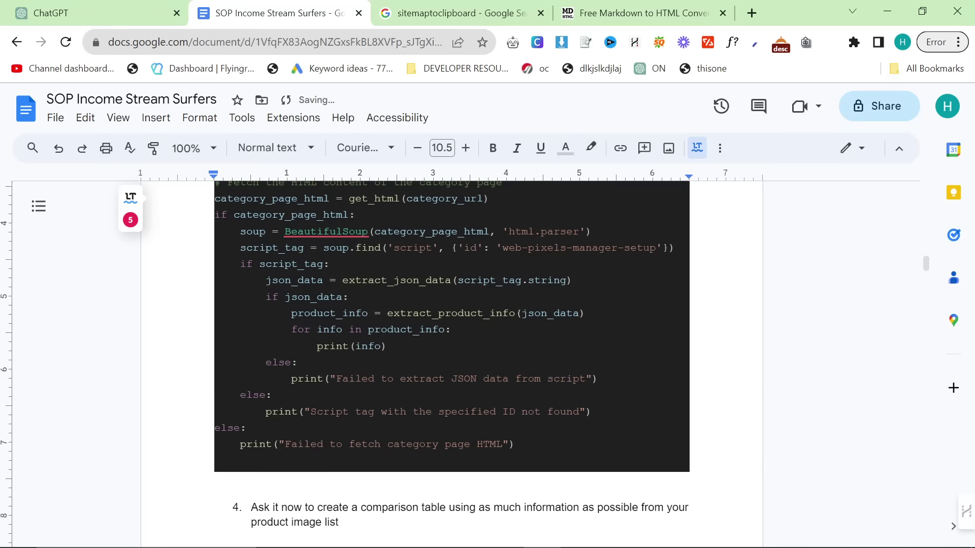
pyautogui.scroll(6, 611, 226)
pyautogui.scroll(2, 278, 464)
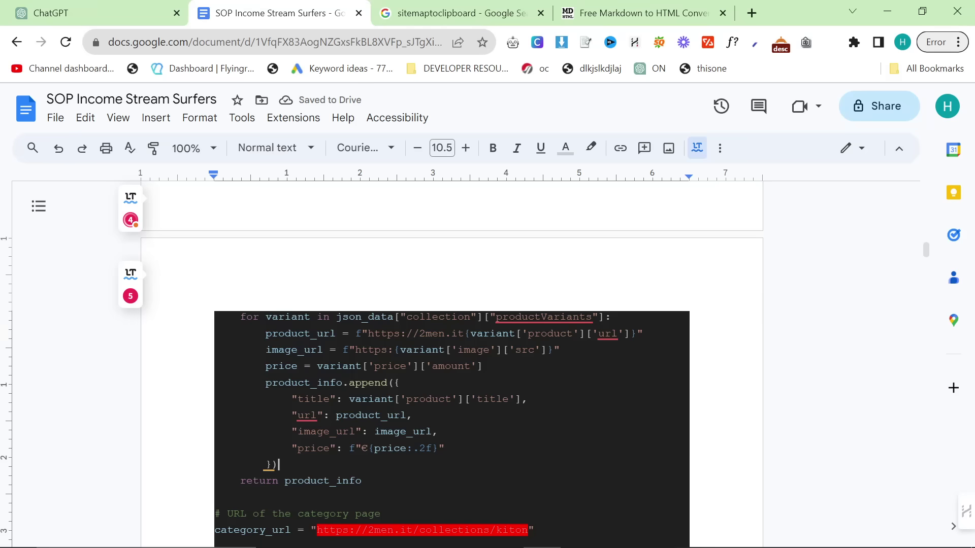
pyautogui.moveTo(368, 333); pyautogui.dragTo(451, 333)
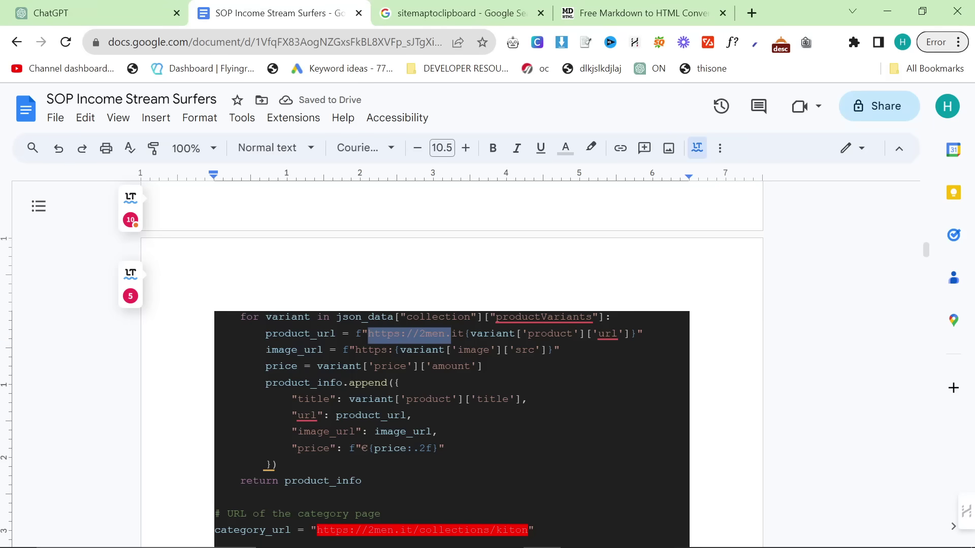
pyautogui.click(565, 161)
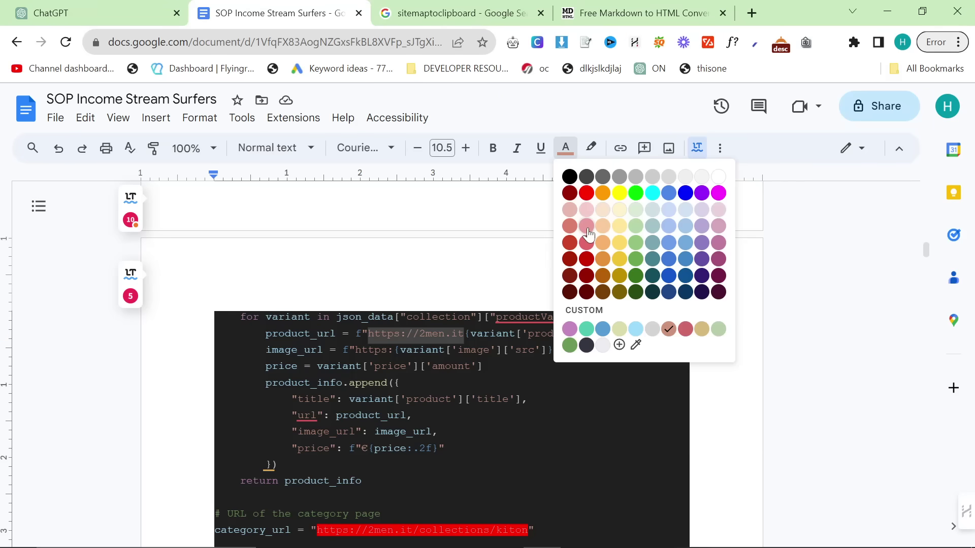
pyautogui.click(591, 151)
pyautogui.click(612, 218)
pyautogui.click(609, 350)
# - Highlight the keyword "Best Suit Color For Men 2024" above step 2 in red and search the document for "2men"
pyautogui.scroll(10, 451, 363)
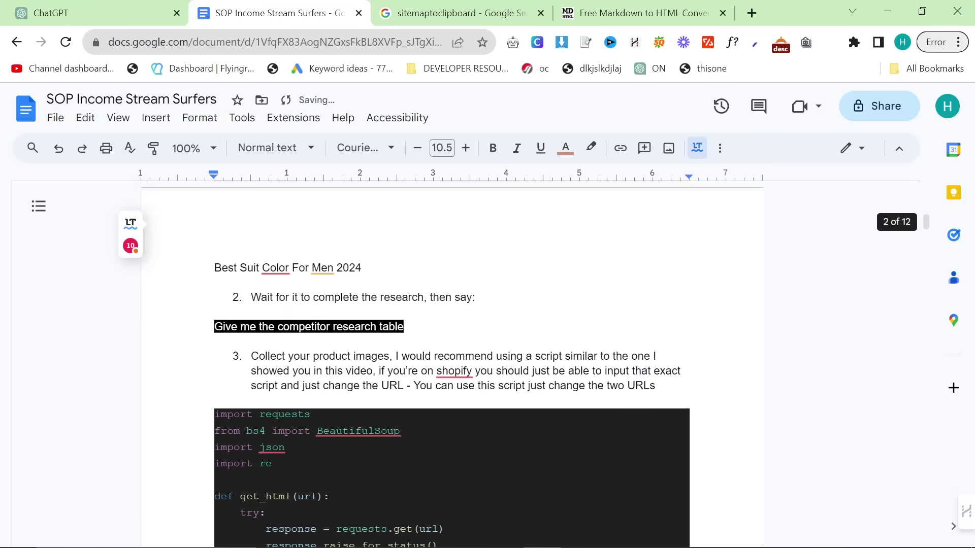
pyautogui.click(531, 371)
pyautogui.scroll(2, 530, 371)
pyautogui.click(363, 400)
pyautogui.write('`')
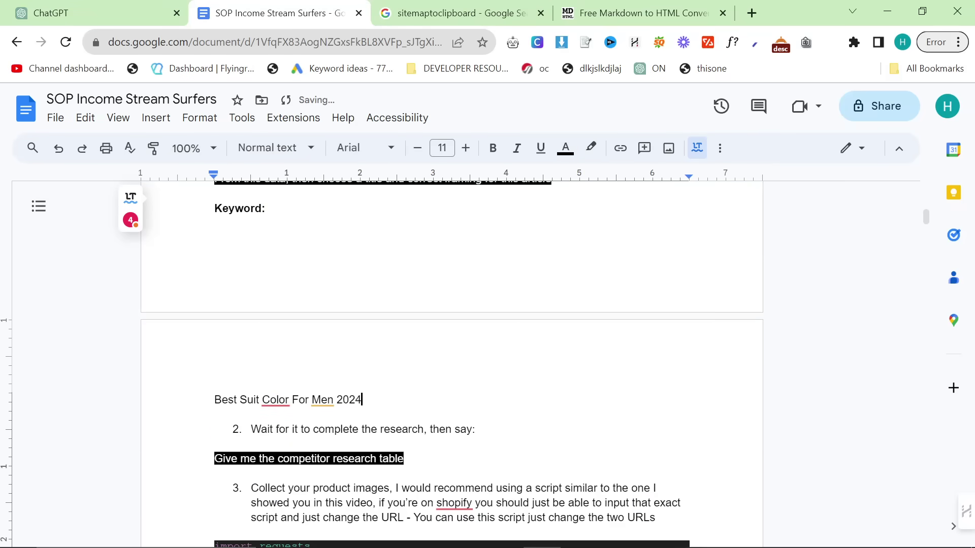
pyautogui.moveTo(361, 400); pyautogui.dragTo(221, 399)
pyautogui.click(582, 148)
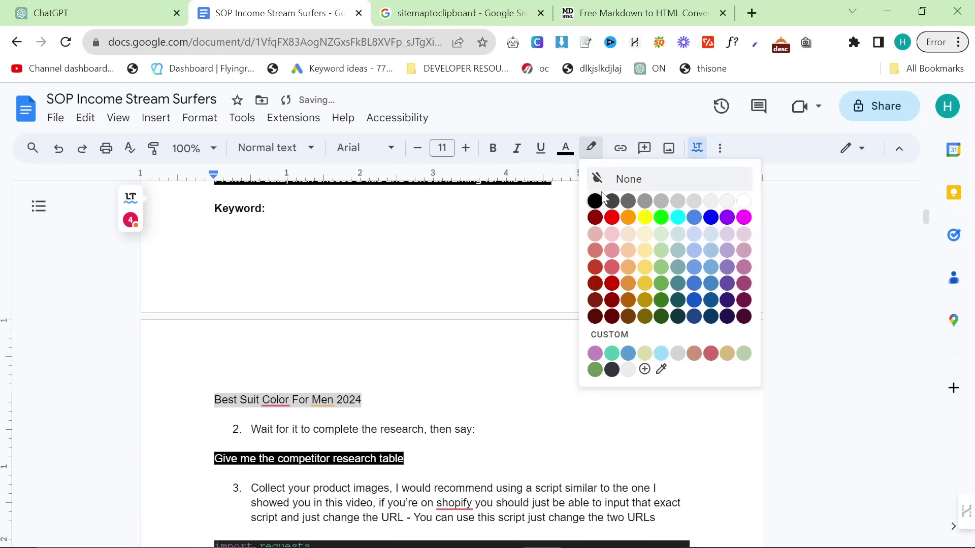
pyautogui.click(614, 214)
pyautogui.scroll(5, 320, 427)
pyautogui.hotkey('ctrl', 'f')
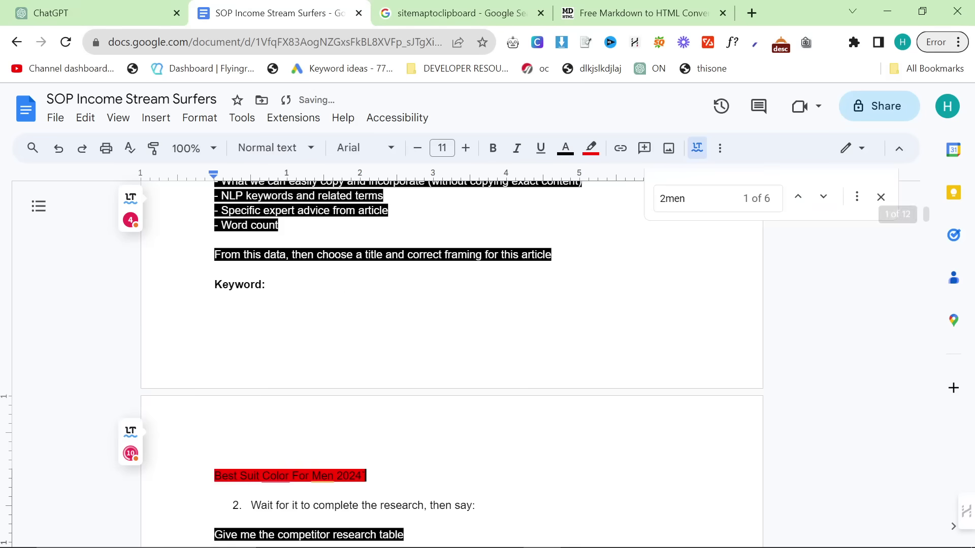
# - Add "Language:" and "English" on separate lines below the red keyword line and return to the ChatGPT conversation
pyautogui.press('Return')
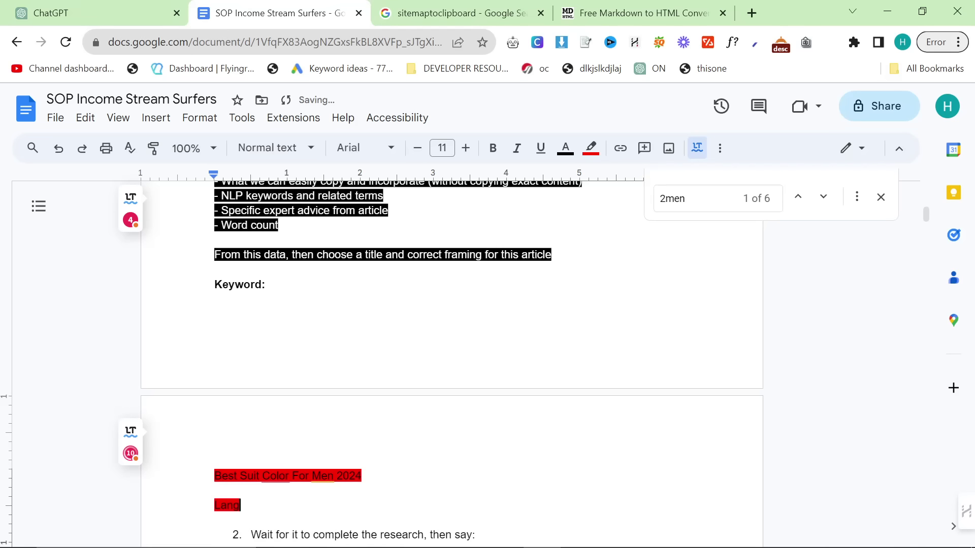
pyautogui.write('Language:')
pyautogui.press('Return')
pyautogui.write('English')
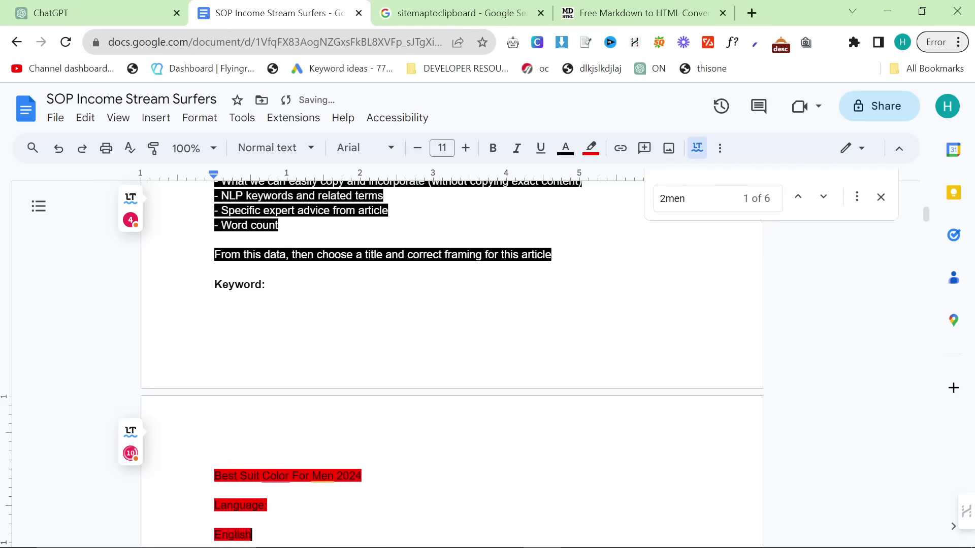
pyautogui.hotkey('ctrl', 'shift', 'Tab')
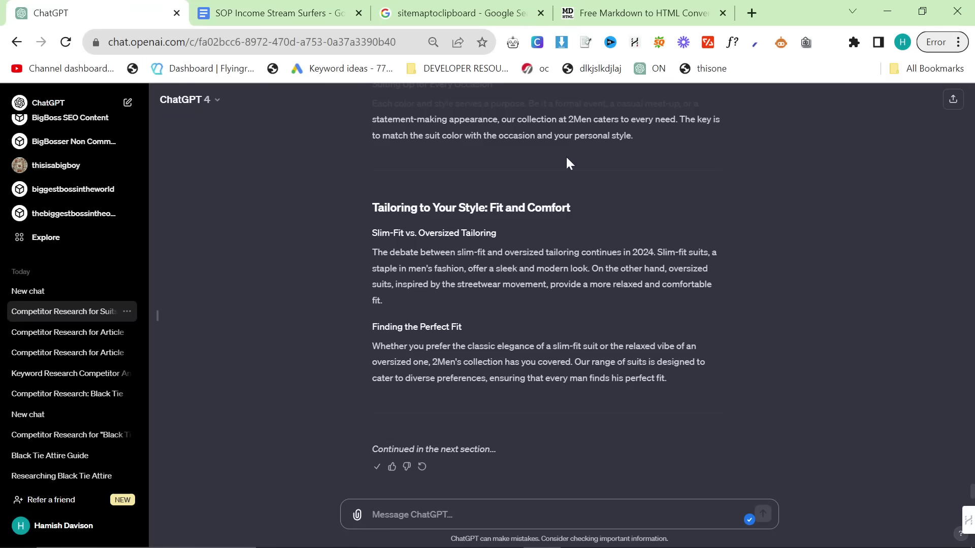
# - In the Markdown to HTML converter, paste the article above the comparison table and delete the "Continued in the next section..." and table intro lines
pyautogui.hotkey('ctrl', 'shift', 'Tab')
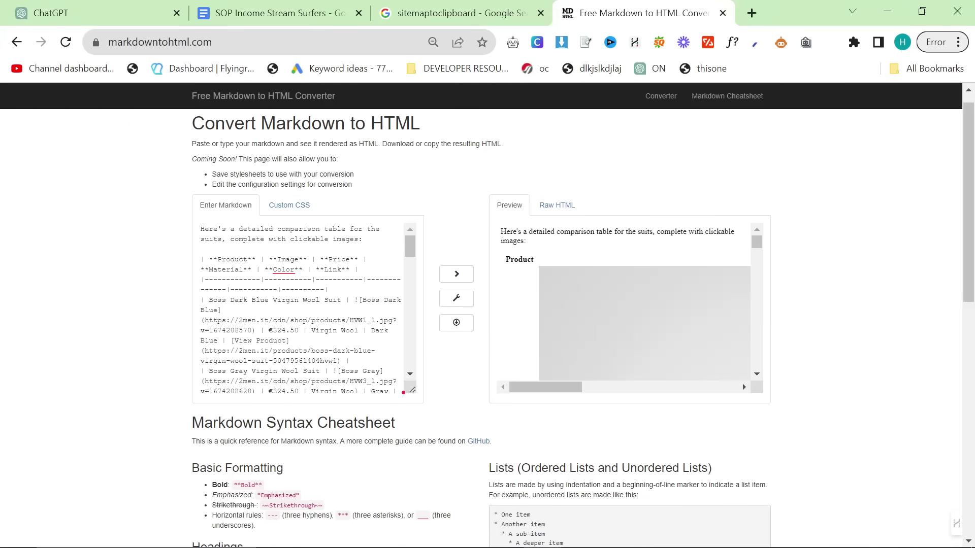
pyautogui.hotkey('ctrl', 'a')
pyautogui.hotkey('ctrl', 'v')
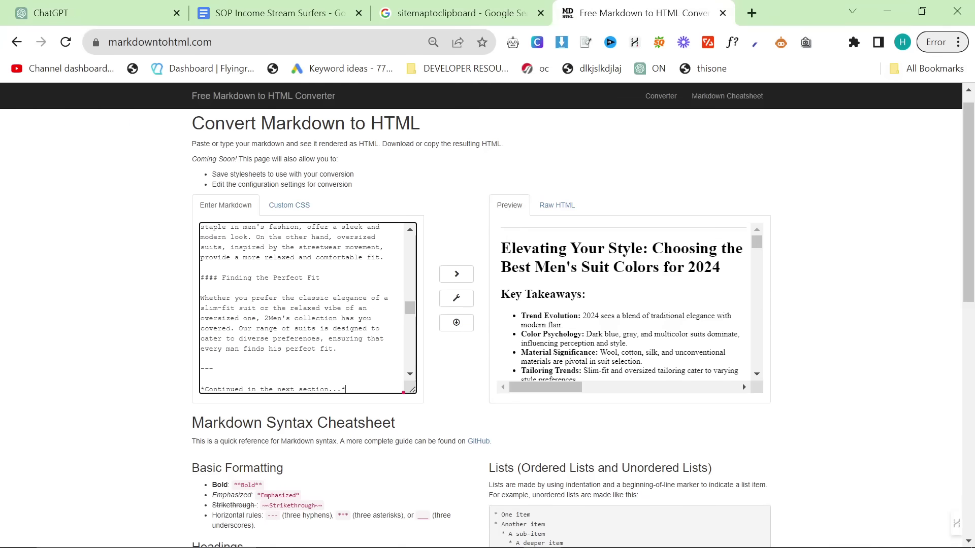
pyautogui.scroll(-1, 308, 307)
pyautogui.moveTo(345, 312); pyautogui.dragTo(163, 303)
pyautogui.press('BackSpace')
pyautogui.press('BackSpace')
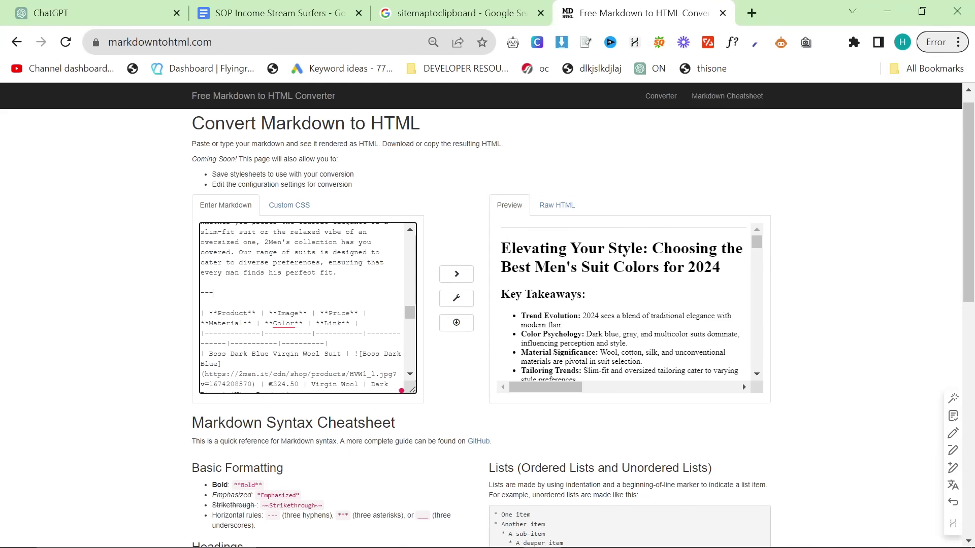
# - Check the combined article in the converter, then switch to ChatGPT and send "Finish the article"
pyautogui.scroll(-7, 598, 326)
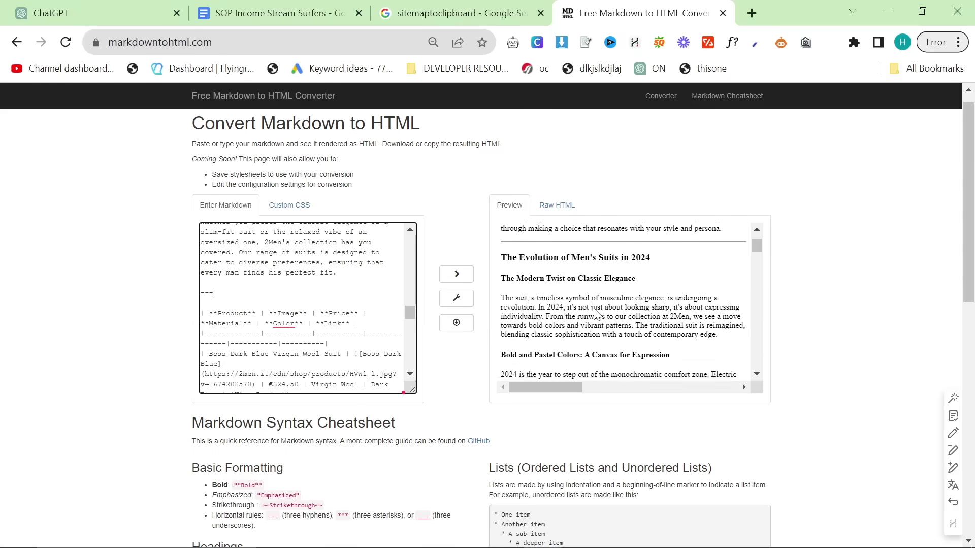
pyautogui.scroll(10, 308, 308)
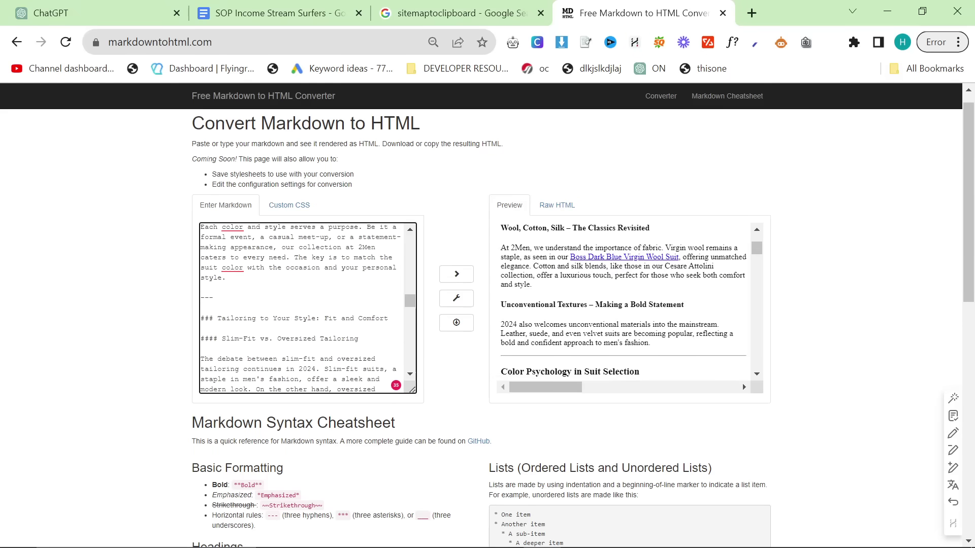
pyautogui.scroll(10, 308, 308)
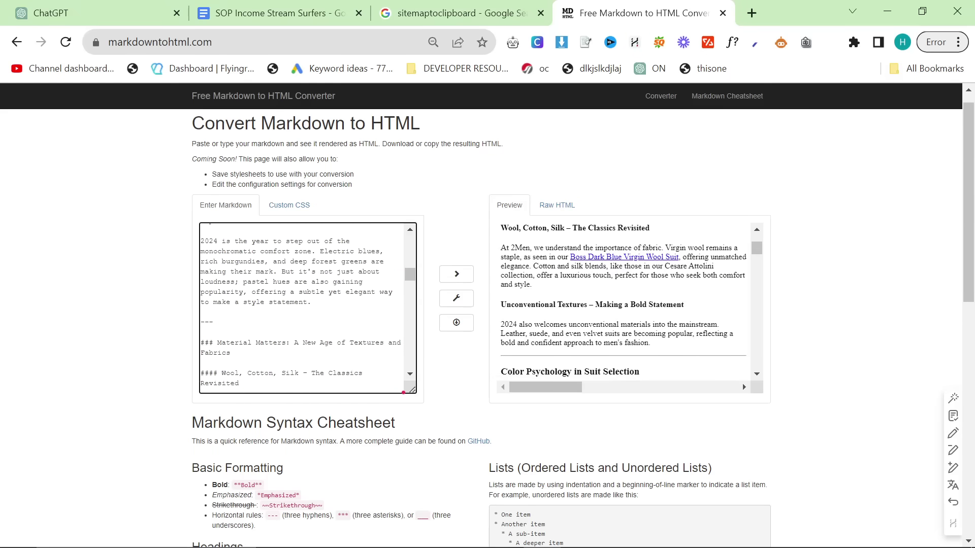
pyautogui.scroll(3, 308, 308)
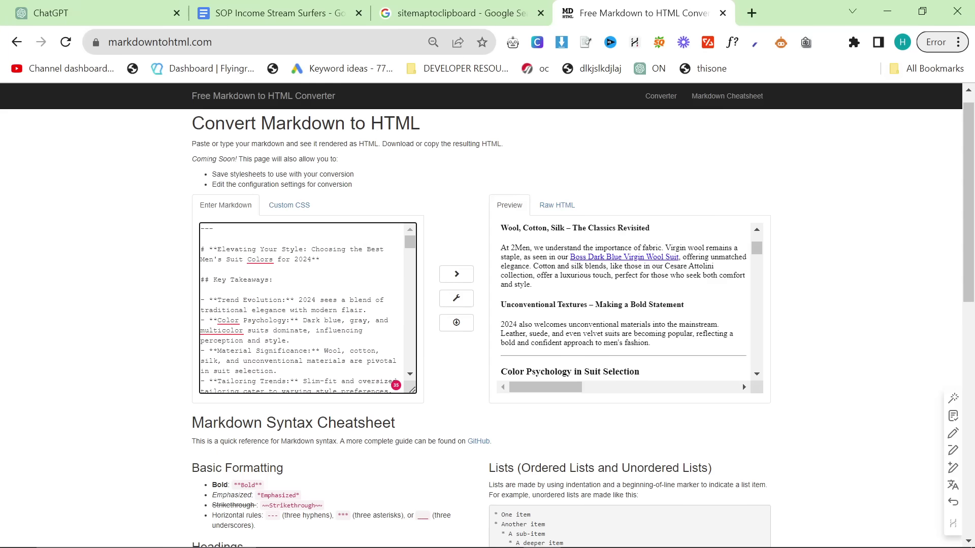
pyautogui.click(92, 13)
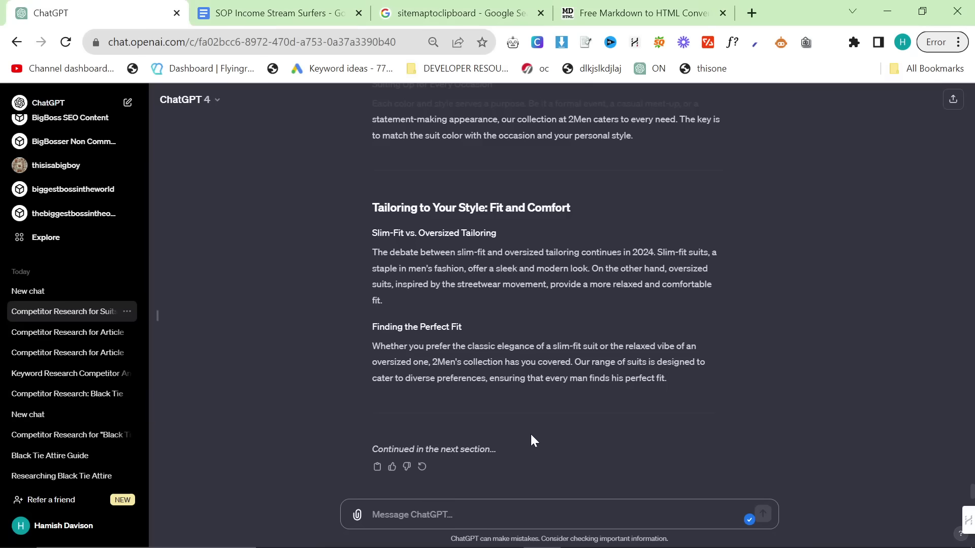
pyautogui.click(461, 500)
pyautogui.write('Fin')
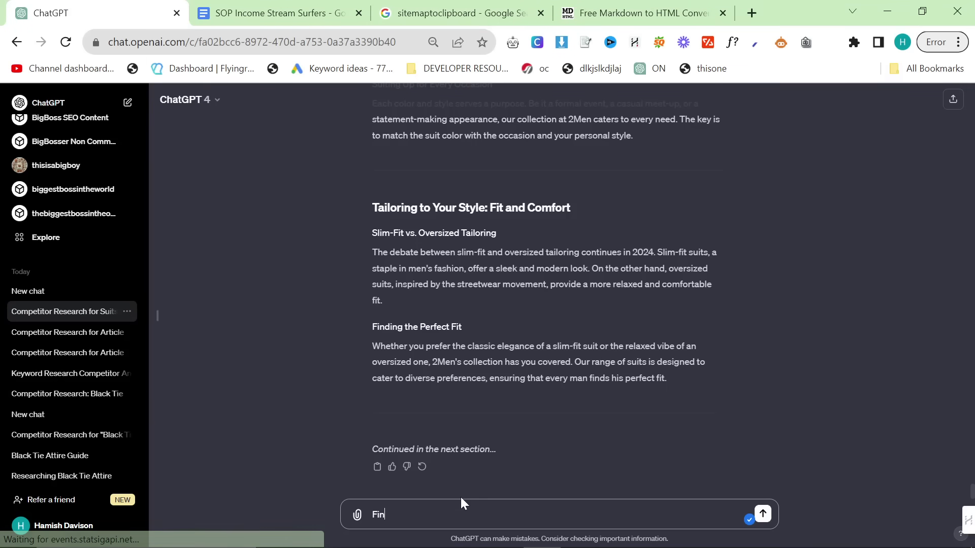
pyautogui.write('ish the article')
pyautogui.press('Return')
# - Return to the Markdown to HTML converter and delete the leftover text below the comparison table's last row
pyautogui.click(604, 10)
pyautogui.scroll(5, 593, 324)
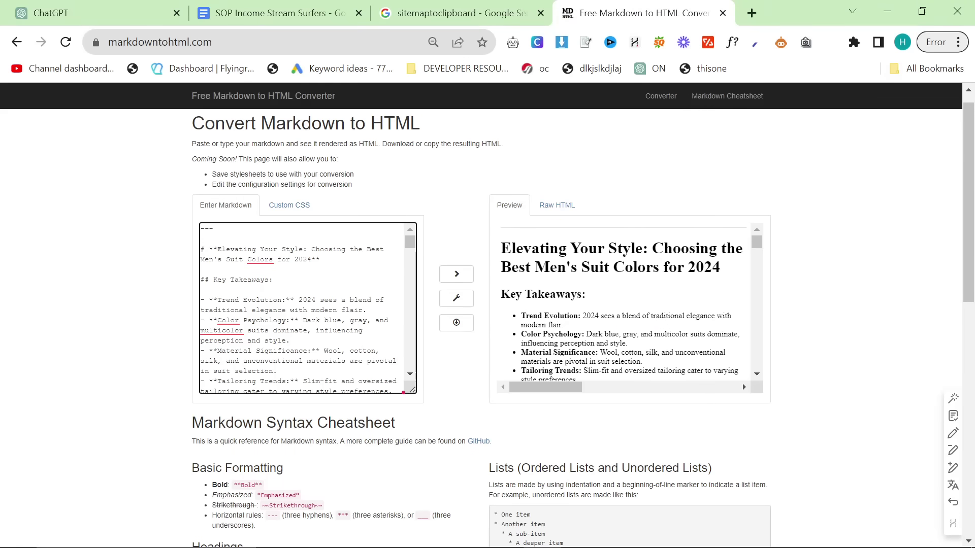
pyautogui.scroll(3, 617, 310)
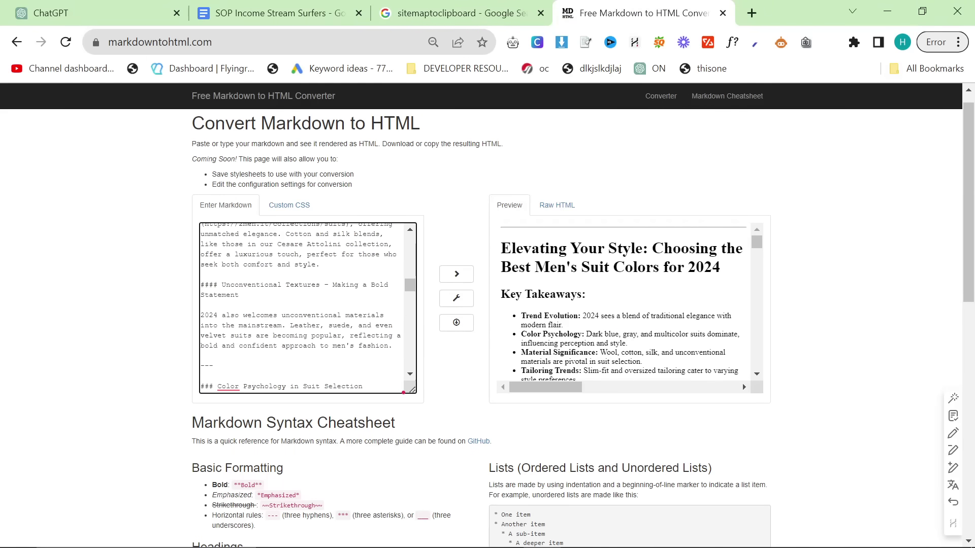
pyautogui.scroll(-3, 617, 311)
pyautogui.scroll(-5, 617, 311)
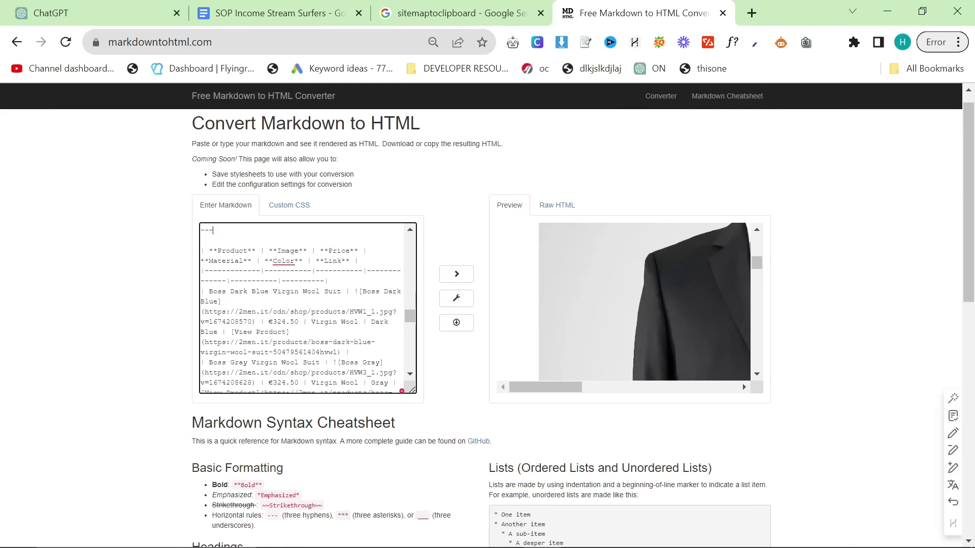
pyautogui.scroll(-5, 307, 308)
pyautogui.scroll(2, 308, 307)
pyautogui.scroll(-2, 307, 307)
pyautogui.moveTo(341, 387); pyautogui.dragTo(183, 374)
pyautogui.press('BackSpace')
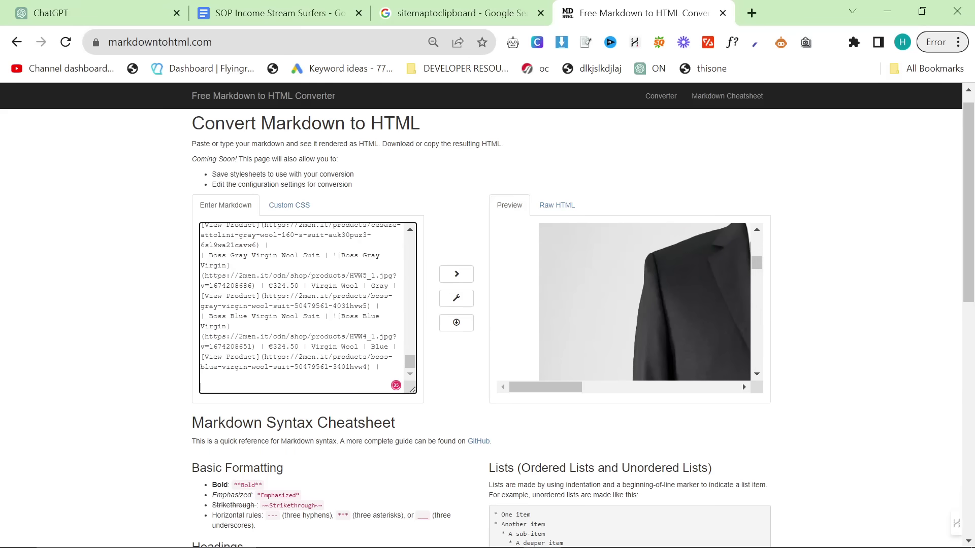
# - Cut the whole product comparison table from the end of the markdown, leaving the article text above it
pyautogui.moveTo(380, 377); pyautogui.dragTo(192, 281)
pyautogui.scroll(6, 260, 292)
pyautogui.hotkey('shift', 'Up')
pyautogui.hotkey('shift', 'Up')
pyautogui.hotkey('shift', 'Up')
pyautogui.hotkey('shift', 'Up')
pyautogui.hotkey('shift', 'Up')
pyautogui.hotkey('shift', 'Up')
pyautogui.hotkey('shift', 'Up')
pyautogui.hotkey('shift', 'Up')
pyautogui.hotkey('shift', 'Up')
pyautogui.hotkey('shift', 'Up')
pyautogui.hotkey('shift', 'Up')
pyautogui.hotkey('shift', 'Up')
pyautogui.hotkey('shift', 'Up')
pyautogui.hotkey('shift', 'Up')
pyautogui.hotkey('shift', 'Up')
pyautogui.hotkey('shift', 'Up')
pyautogui.hotkey('shift', 'Up')
pyautogui.hotkey('shift', 'Up')
pyautogui.hotkey('shift', 'Up')
pyautogui.hotkey('shift', 'Up')
pyautogui.hotkey('shift', 'Up')
pyautogui.hotkey('shift', 'Up')
pyautogui.hotkey('shift', 'Up')
pyautogui.hotkey('shift', 'Up')
pyautogui.press('BackSpace')
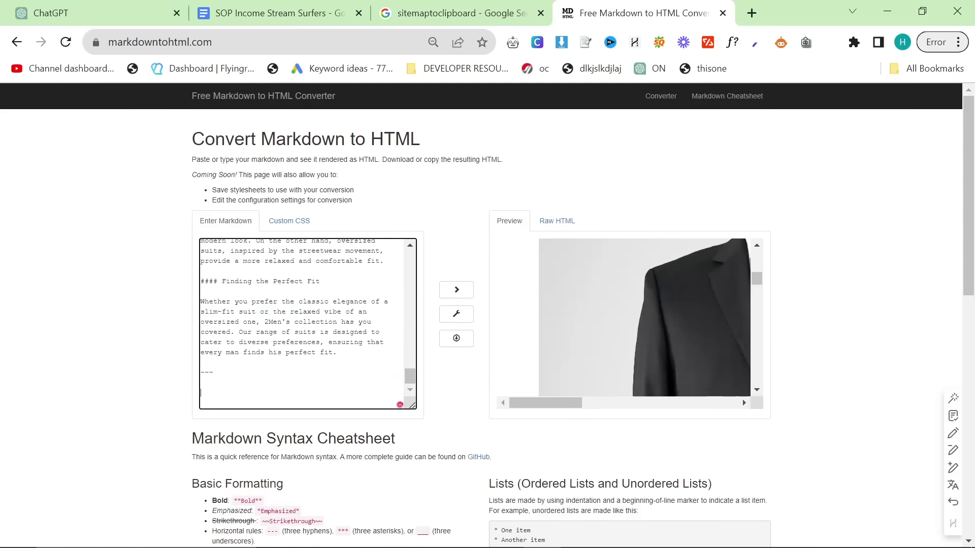
# - Paste the comparison table directly below the "The Evolution of Men's Suits in 2024" heading in the markdown
pyautogui.scroll(5, 308, 323)
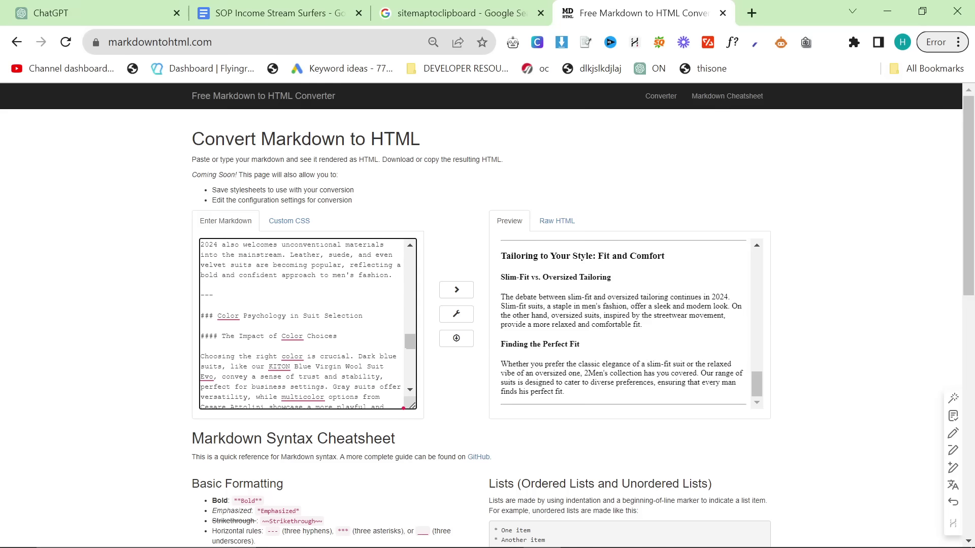
pyautogui.scroll(-2, 308, 325)
pyautogui.scroll(5, 308, 324)
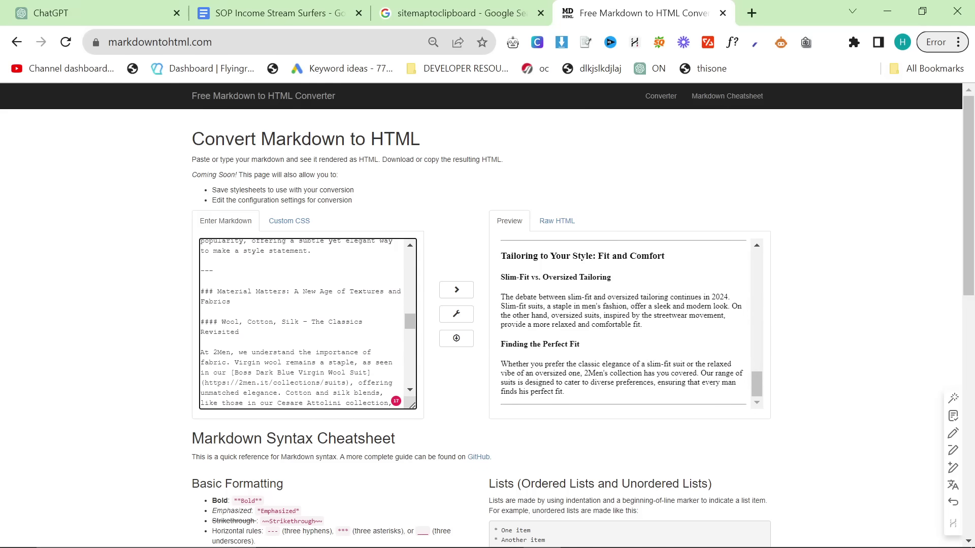
pyautogui.scroll(3, 307, 323)
pyautogui.scroll(6, 308, 323)
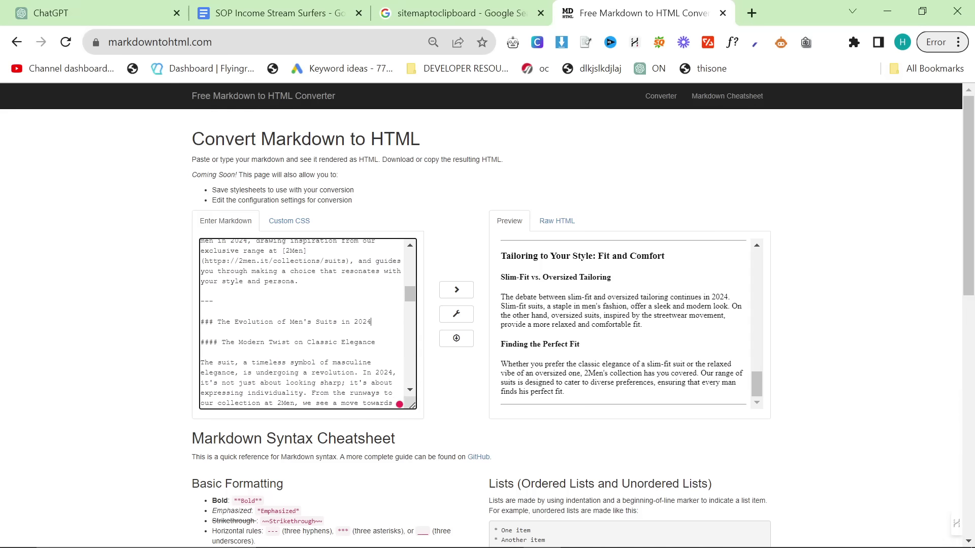
pyautogui.scroll(-3, 308, 322)
pyautogui.hotkey('ctrl', 'v')
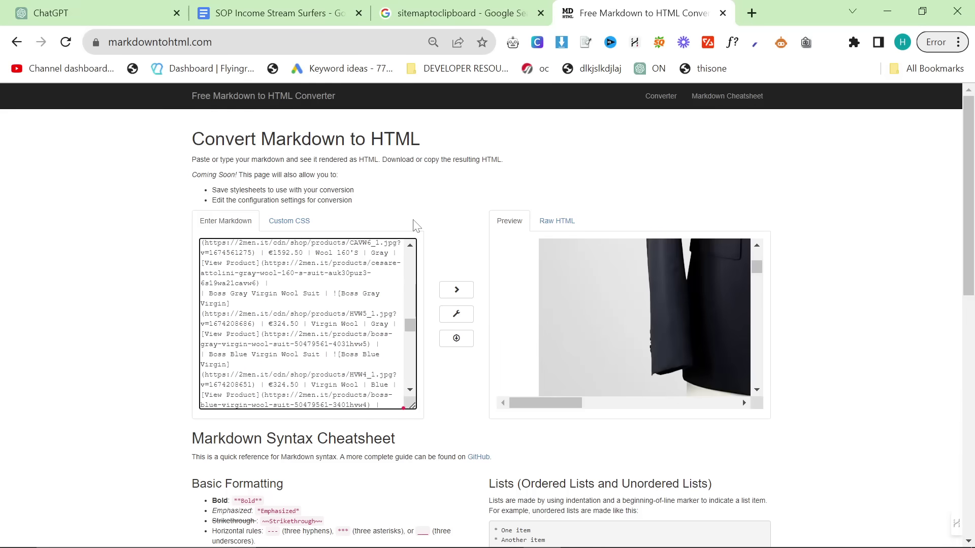
# - Switch to ChatGPT and read through the generated article, from the key takeaways to the newly written closing sections
pyautogui.click(766, 215)
pyautogui.hotkey('ctrl', 'Tab')
pyautogui.click(551, 477)
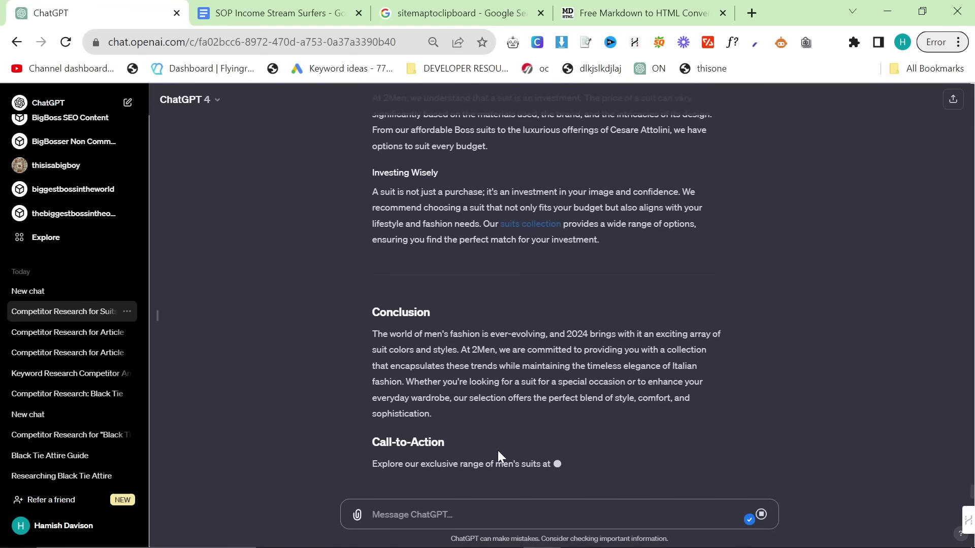
pyautogui.scroll(10, 501, 459)
pyautogui.scroll(15, 508, 466)
pyautogui.scroll(-5, 509, 473)
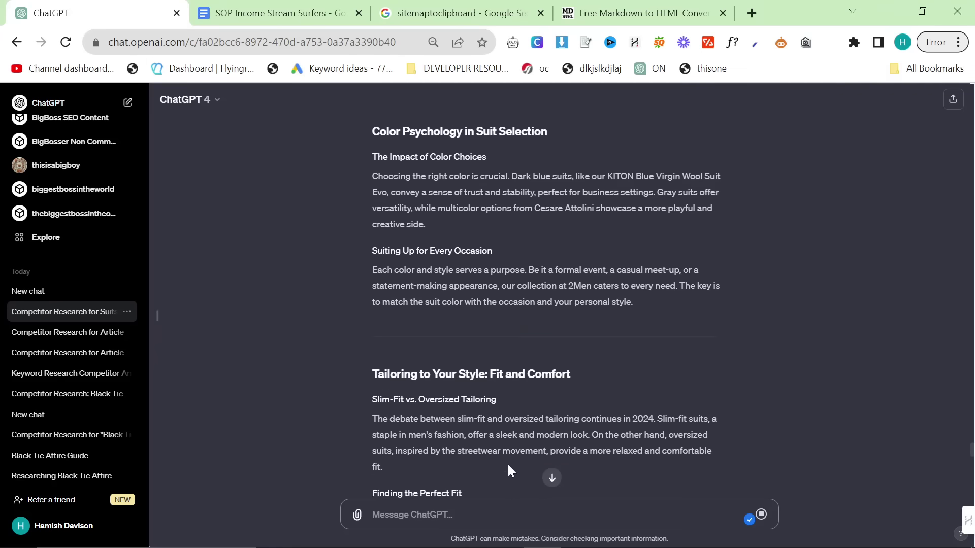
pyautogui.scroll(15, 507, 462)
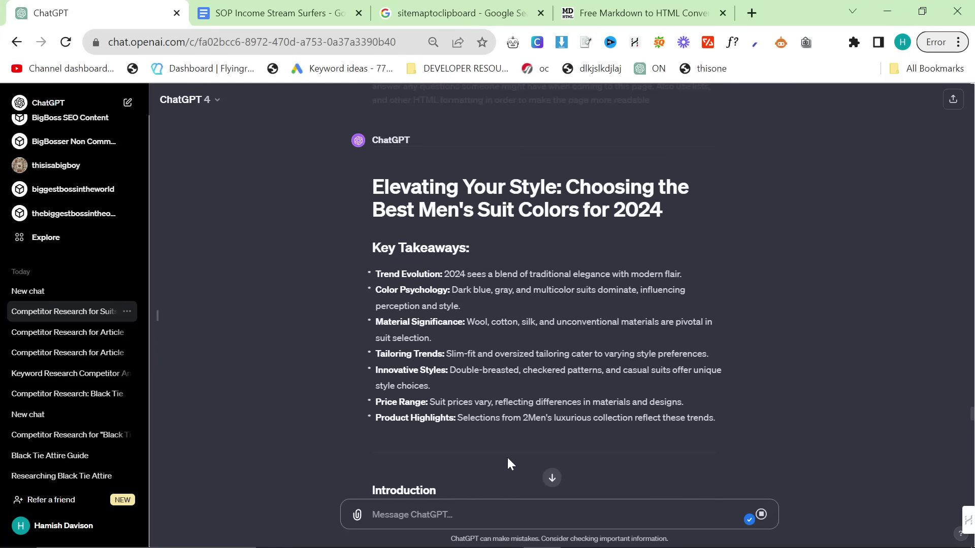
pyautogui.scroll(-10, 507, 458)
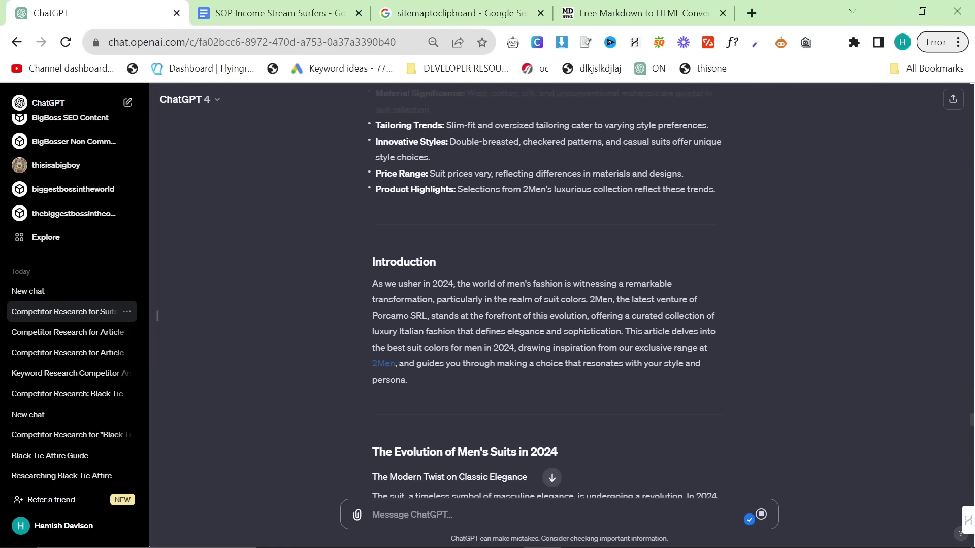
pyautogui.scroll(-20, 546, 300)
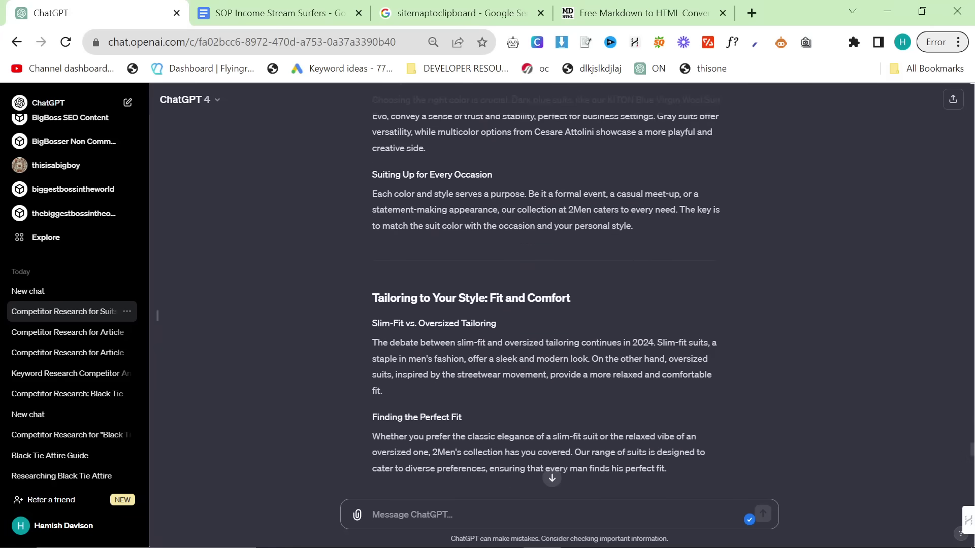
pyautogui.scroll(-10, 547, 299)
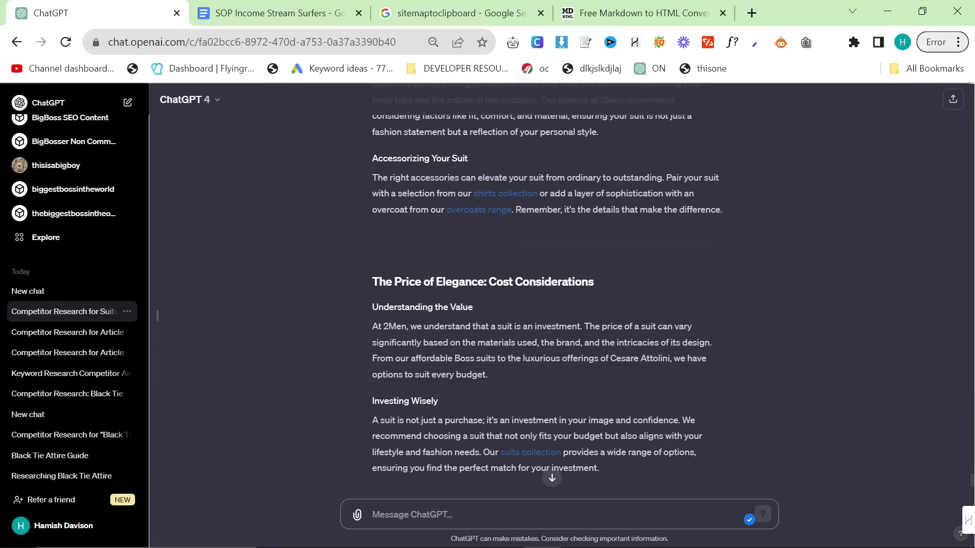
# - Copy ChatGPT's final article section and paste it at the end of the markdown in the converter
pyautogui.scroll(-7, 461, 431)
pyautogui.click(377, 467)
pyautogui.click(590, 11)
pyautogui.scroll(-3, 304, 324)
pyautogui.click(201, 392)
pyautogui.hotkey('ctrl', 'v')
# - Delete the leftover text after the final divider and change the "Call-to-Action" heading to "Shop Today"
pyautogui.moveTo(269, 394); pyautogui.dragTo(185, 299)
pyautogui.press('BackSpace')
pyautogui.hotkey('ctrl', 'z')
pyautogui.click(213, 374)
pyautogui.moveTo(269, 394); pyautogui.dragTo(187, 397)
pyautogui.press('BackSpace')
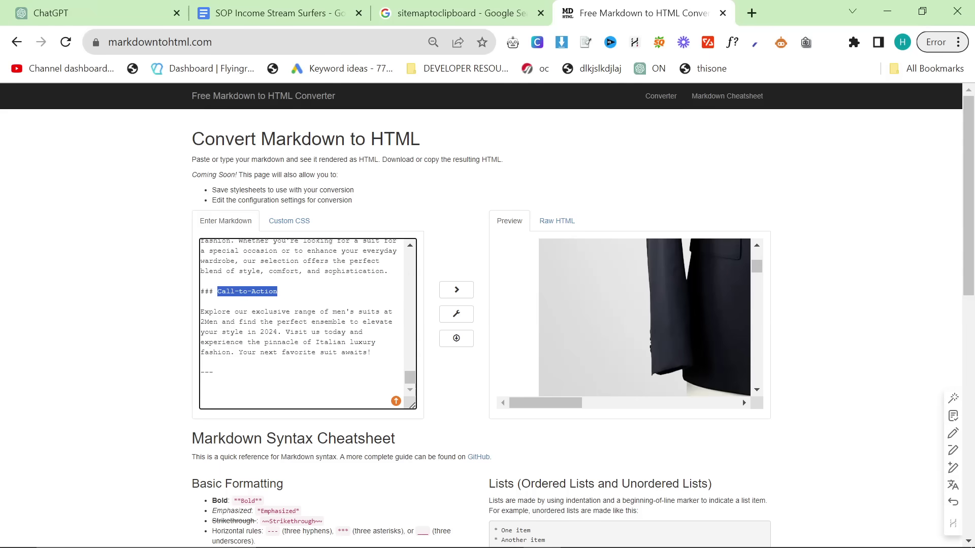
pyautogui.write('Shop Today')
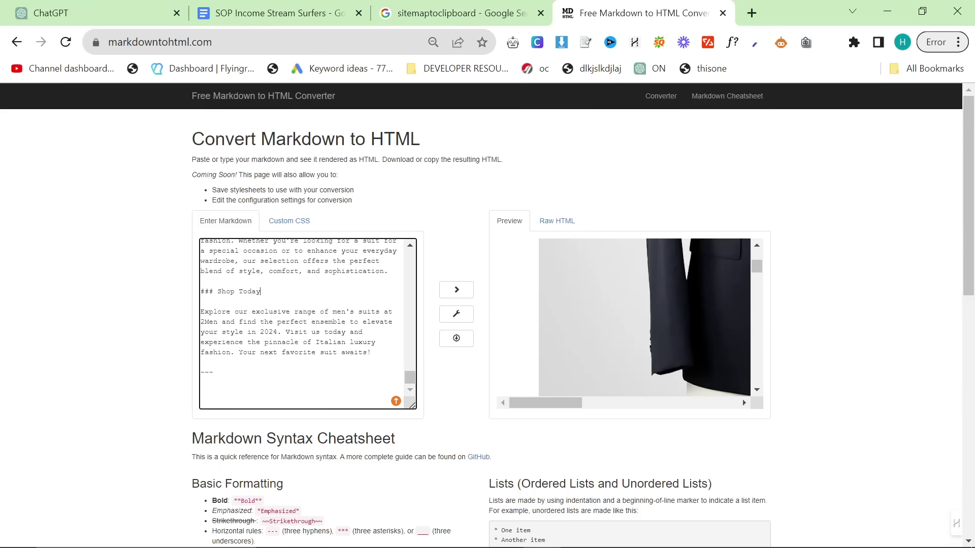
# - Copy the entire markdown article and paste it into a new Google Docs document opened through docs.new
pyautogui.hotkey('ctrl', 'a')
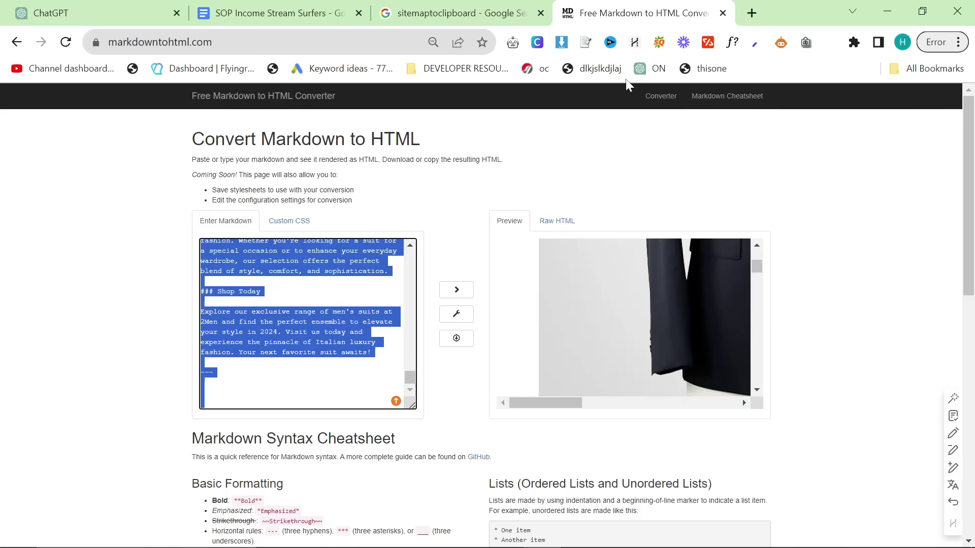
pyautogui.click(752, 14)
pyautogui.write('docs.new')
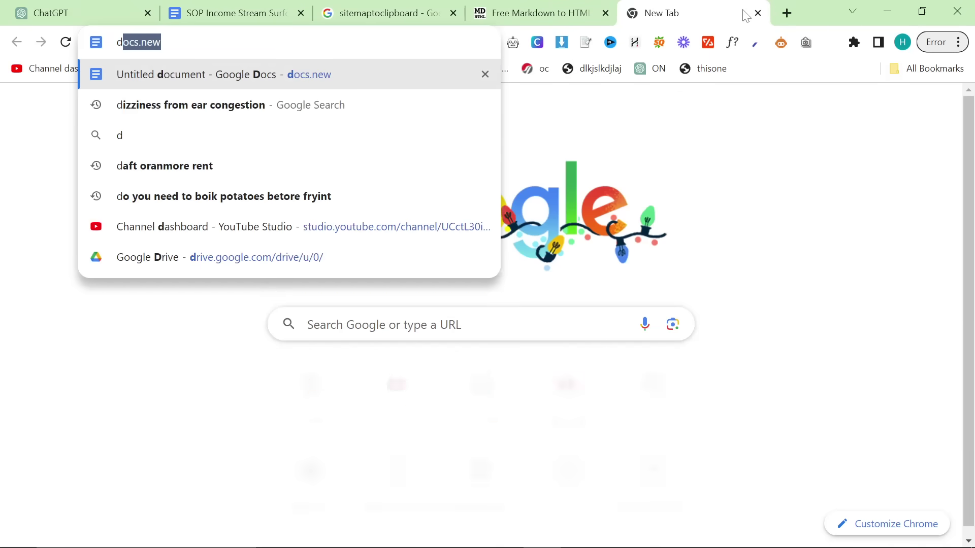
pyautogui.press('Return')
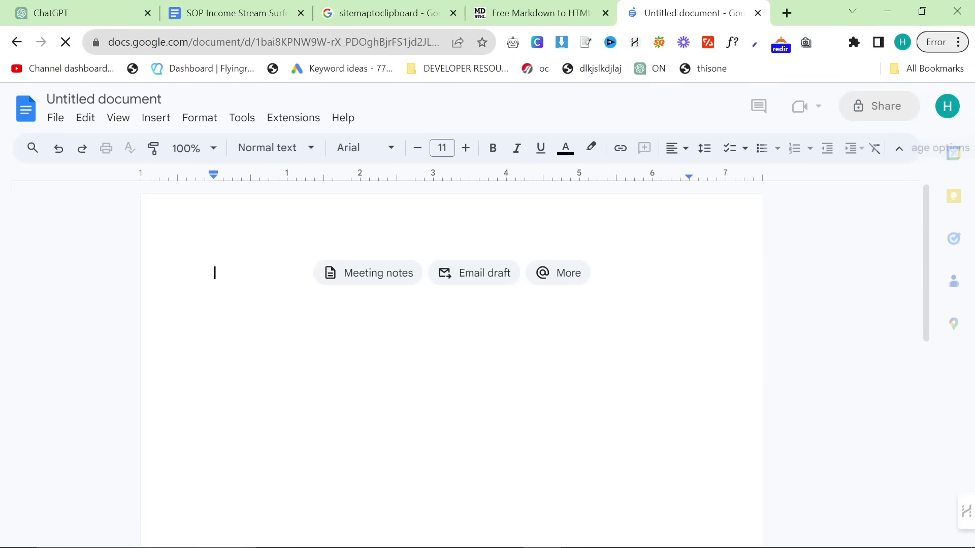
pyautogui.hotkey('ctrl', 'v')
pyautogui.scroll(15, 496, 370)
pyautogui.scroll(20, 452, 355)
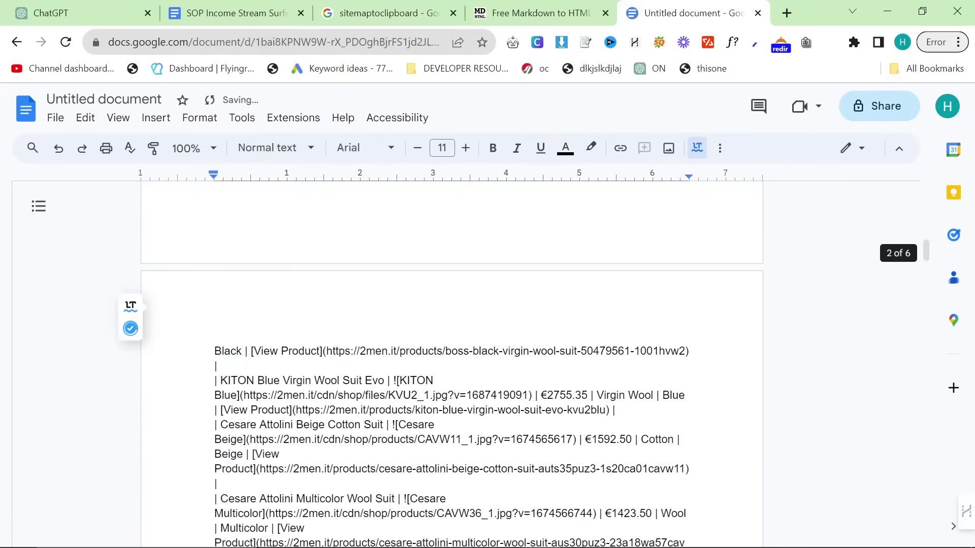
# - Check the pasted article's word count in the document
pyautogui.click(287, 118)
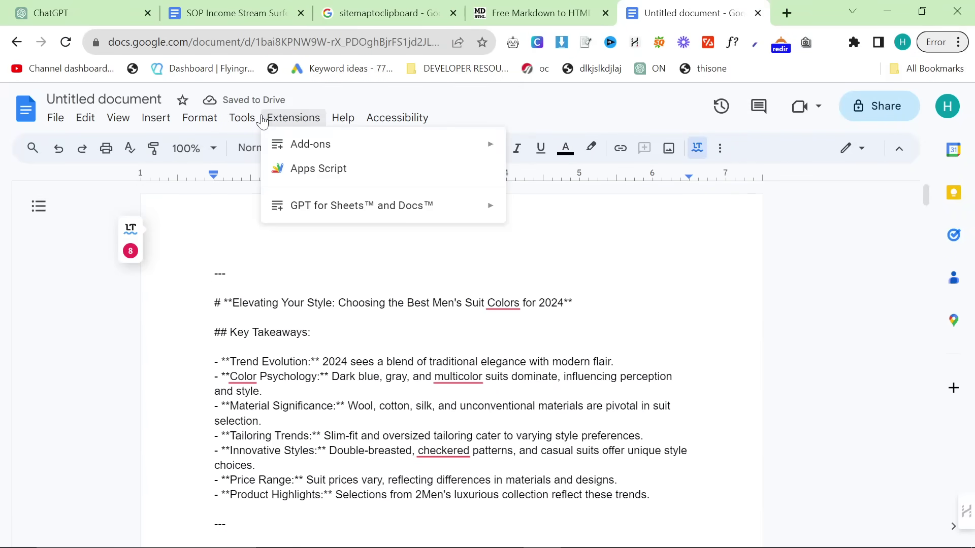
pyautogui.moveTo(241, 118)
pyautogui.click(261, 170)
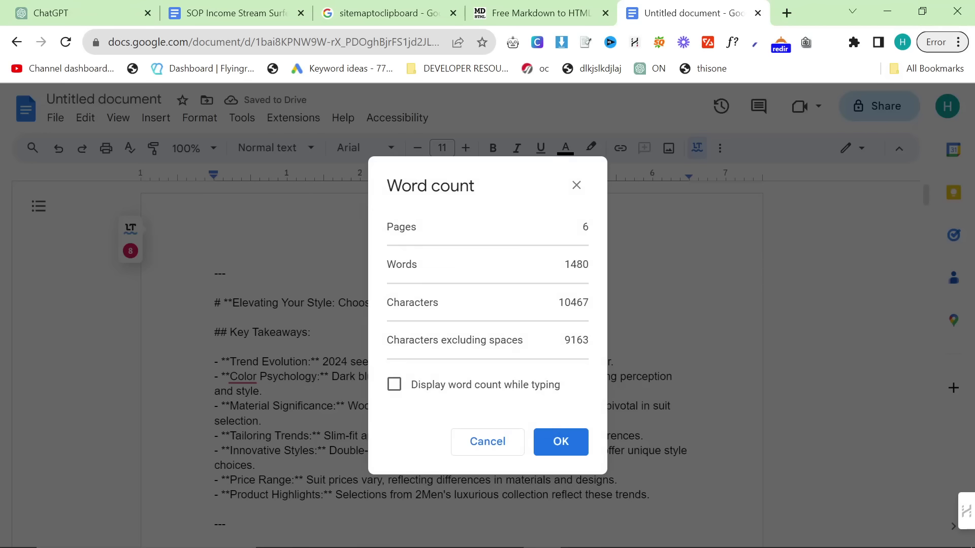
pyautogui.click(555, 441)
# - Skim the pasted article through to its conclusion and return to the Markdown to HTML converter
pyautogui.scroll(-7, 546, 444)
pyautogui.scroll(-20, 452, 356)
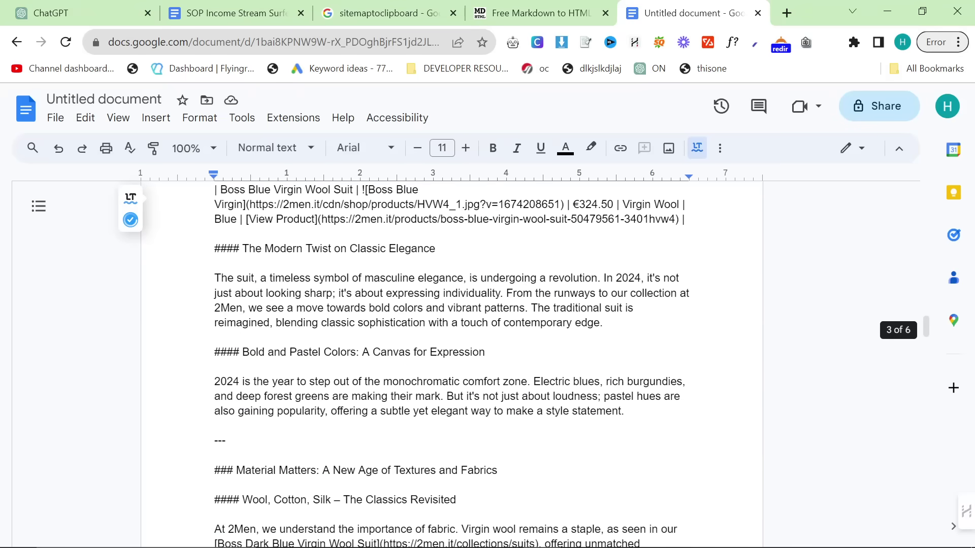
pyautogui.scroll(-8, 452, 355)
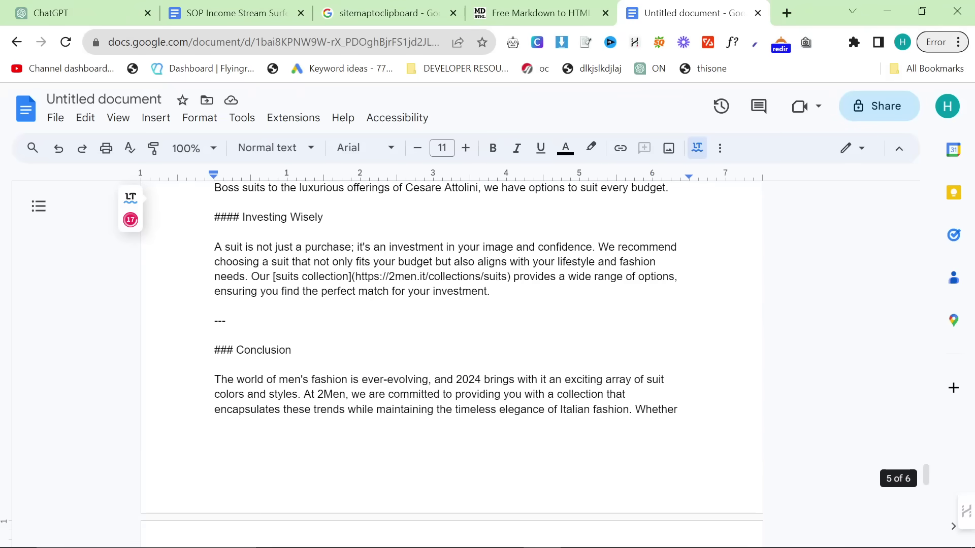
pyautogui.scroll(20, 451, 304)
pyautogui.click(539, 12)
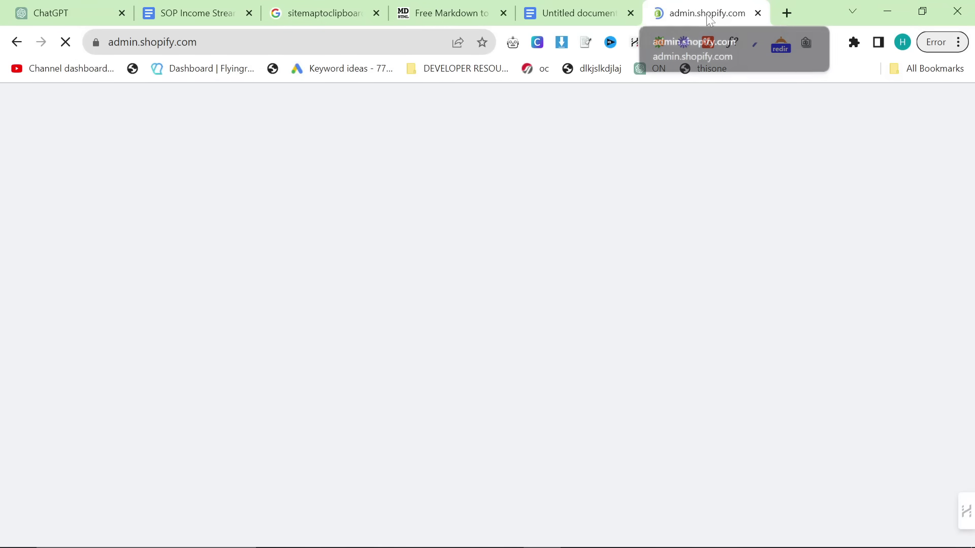
# - Start a new blog post in the Shopify admin with its content in HTML view
pyautogui.moveTo(706, 15); pyautogui.dragTo(568, 14)
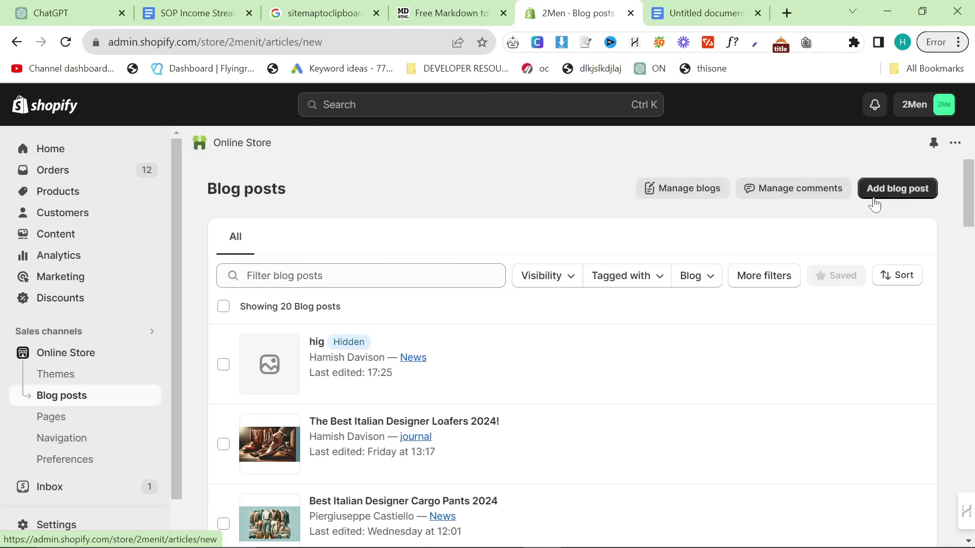
pyautogui.click(873, 190)
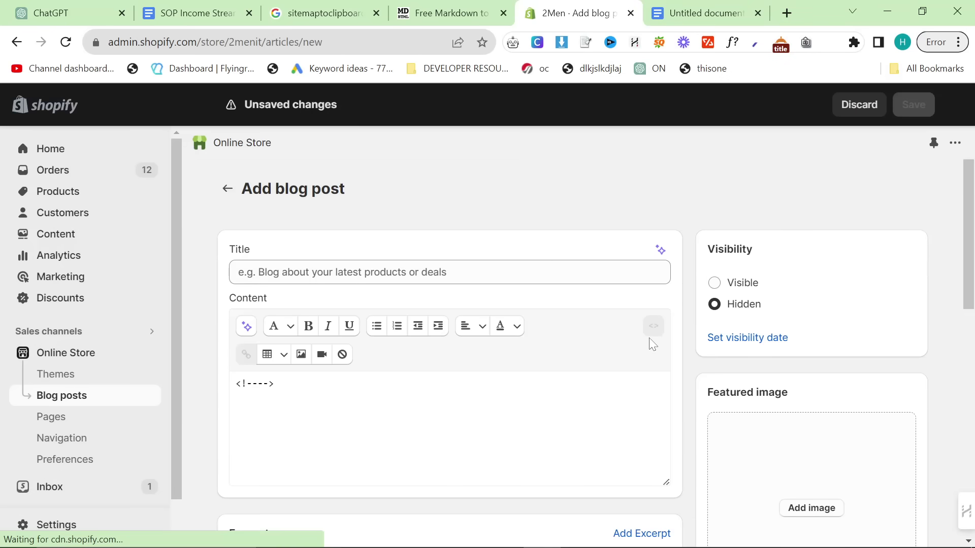
# - Find the suggested article title "Dress to Impress: The Ultimate Guide to the Best Suit Colors for Men in 2024" in ChatGPT and copy it
pyautogui.click(705, 15)
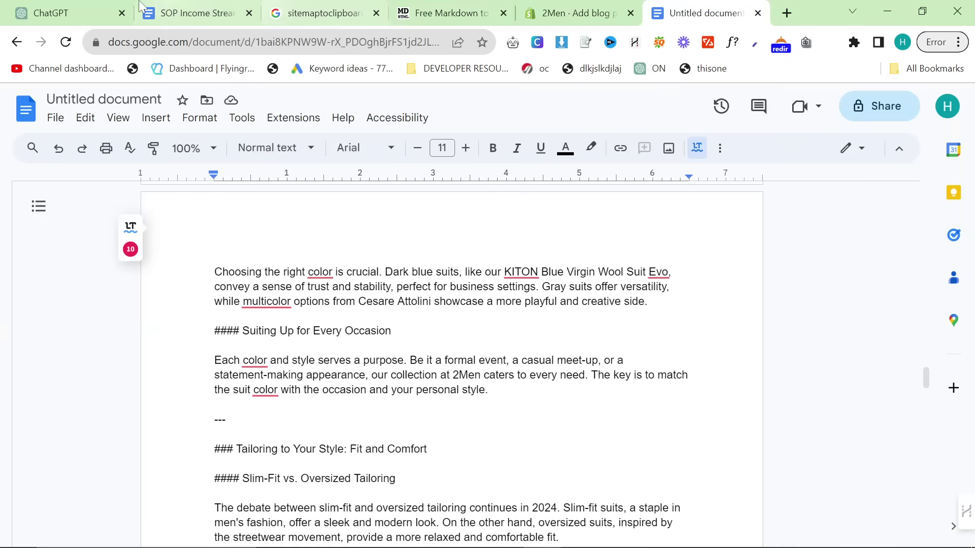
pyautogui.click(99, 15)
pyautogui.scroll(20, 471, 468)
pyautogui.scroll(20, 513, 292)
pyautogui.scroll(10, 450, 468)
pyautogui.scroll(-5, 450, 468)
pyautogui.scroll(8, 449, 468)
pyautogui.scroll(15, 450, 467)
pyautogui.scroll(6, 450, 468)
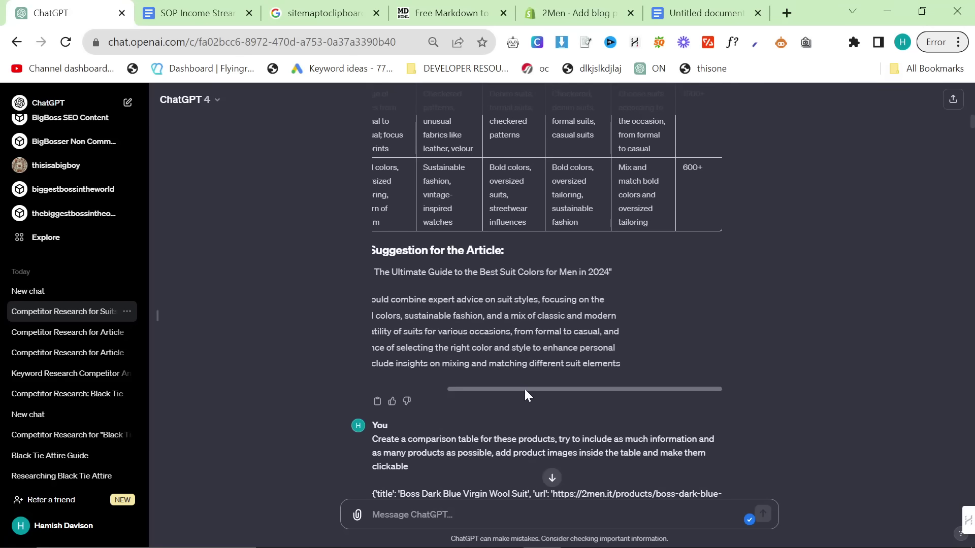
pyautogui.moveTo(518, 389); pyautogui.dragTo(443, 388)
pyautogui.moveTo(397, 272); pyautogui.dragTo(462, 272)
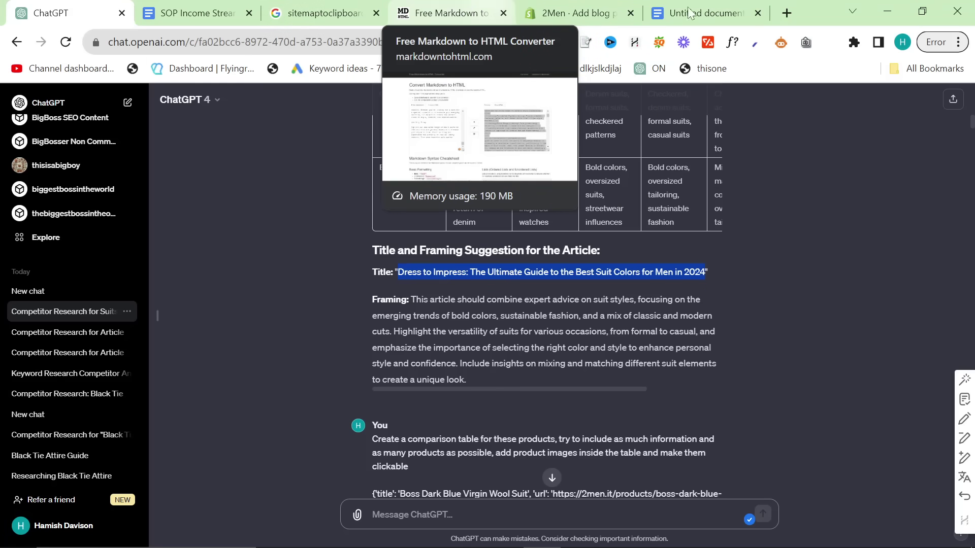
# - Paste the title into the Shopify blog post and shorten it to "The Ultimate Guide to the Best Suit Colors for Men in 2024"
pyautogui.click(670, 17)
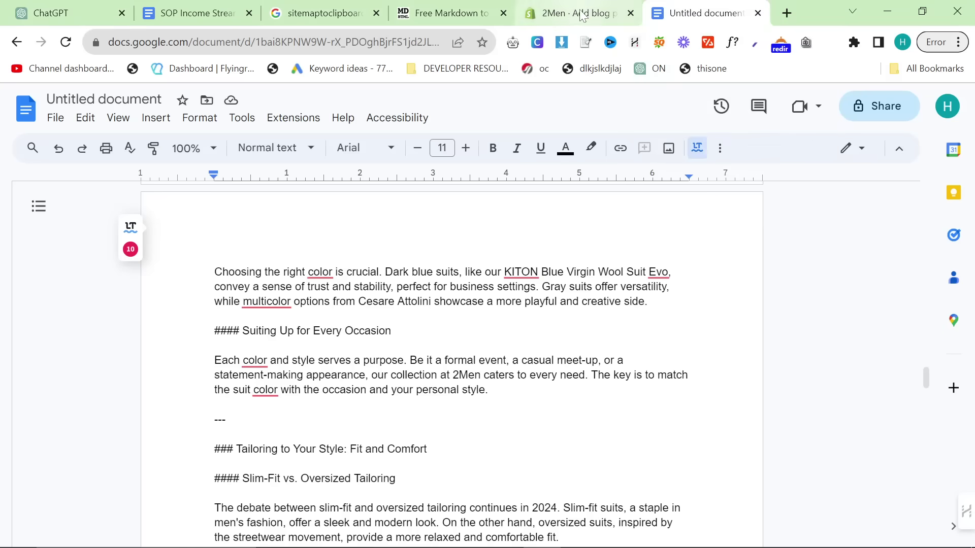
pyautogui.click(553, 14)
pyautogui.click(238, 272)
pyautogui.hotkey('ctrl', 'v')
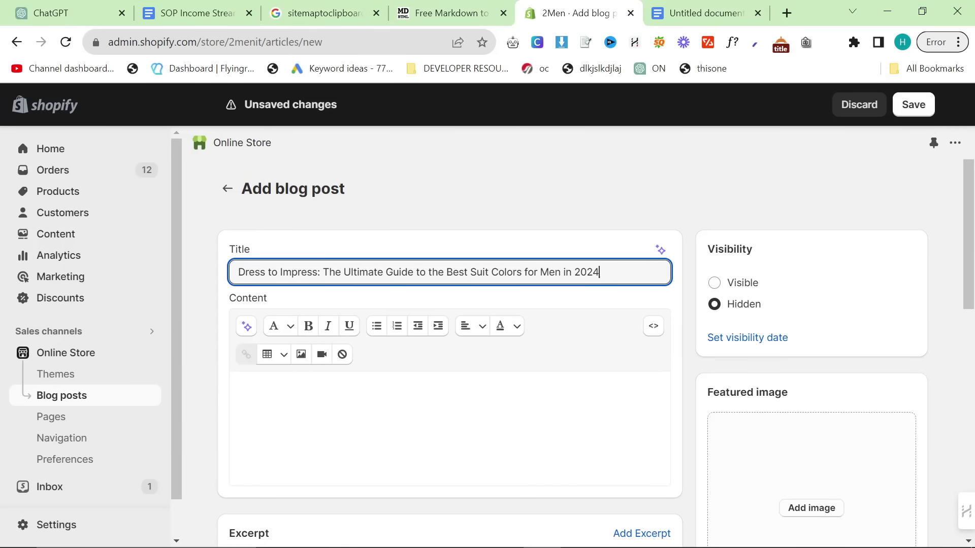
pyautogui.moveTo(323, 272); pyautogui.dragTo(47, 244)
pyautogui.press('BackSpace')
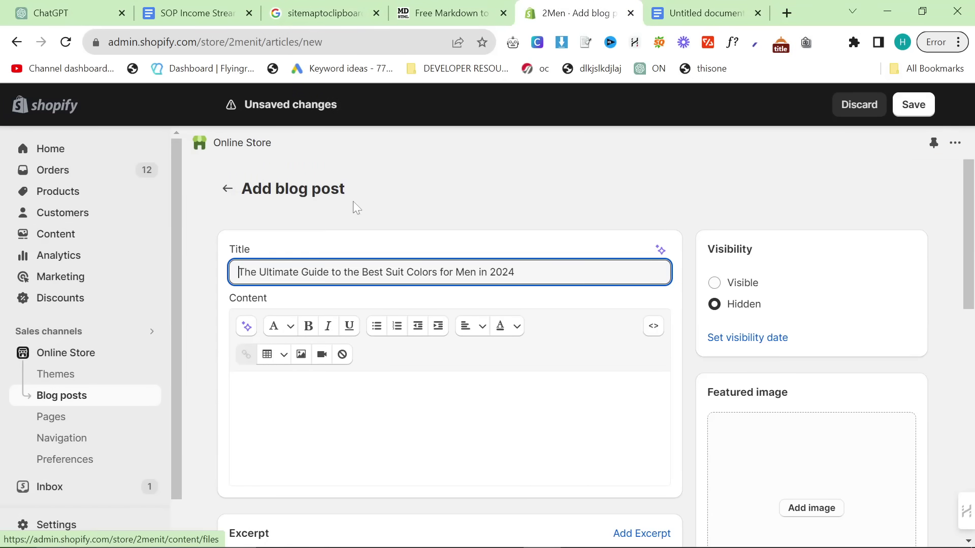
# - Copy the whole HTML output from the Markdown converter into the post's content as HTML and return to the formatted view
pyautogui.click(421, 5)
pyautogui.hotkey('ctrl', 'a')
pyautogui.click(555, 285)
pyautogui.hotkey('ctrl', 'a')
pyautogui.click(578, 13)
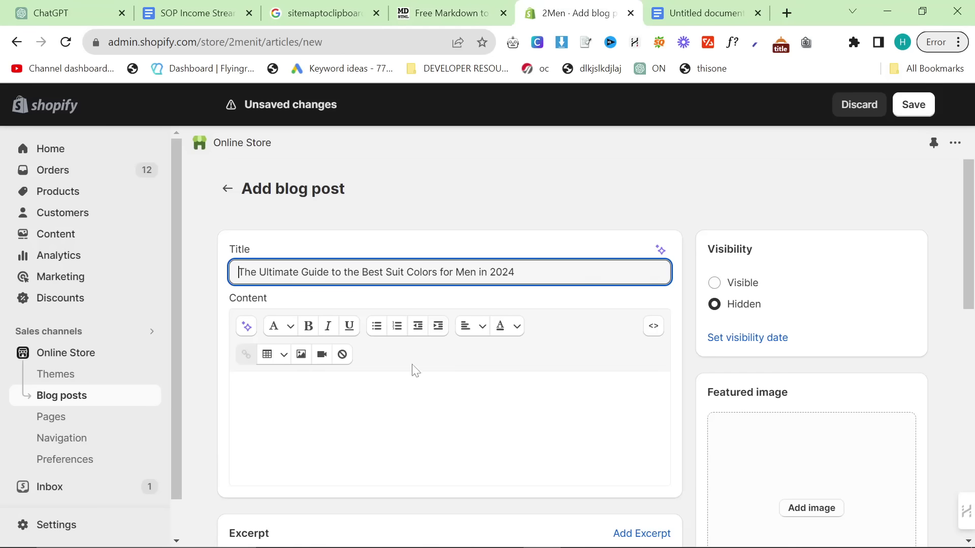
pyautogui.click(411, 380)
pyautogui.hotkey('ctrl', 'v')
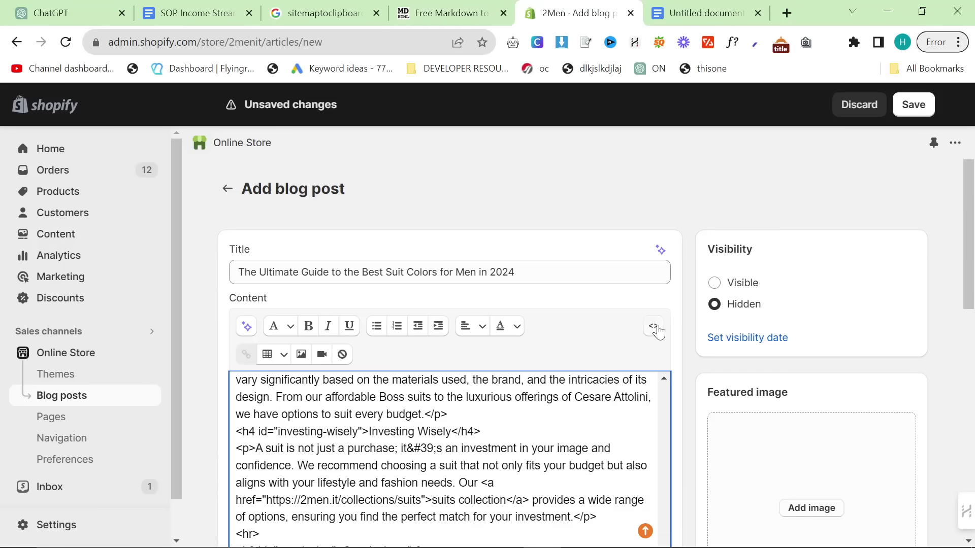
pyautogui.click(654, 326)
pyautogui.hotkey('ctrl', 'a')
pyautogui.hotkey('ctrl', 'v')
pyautogui.click(654, 151)
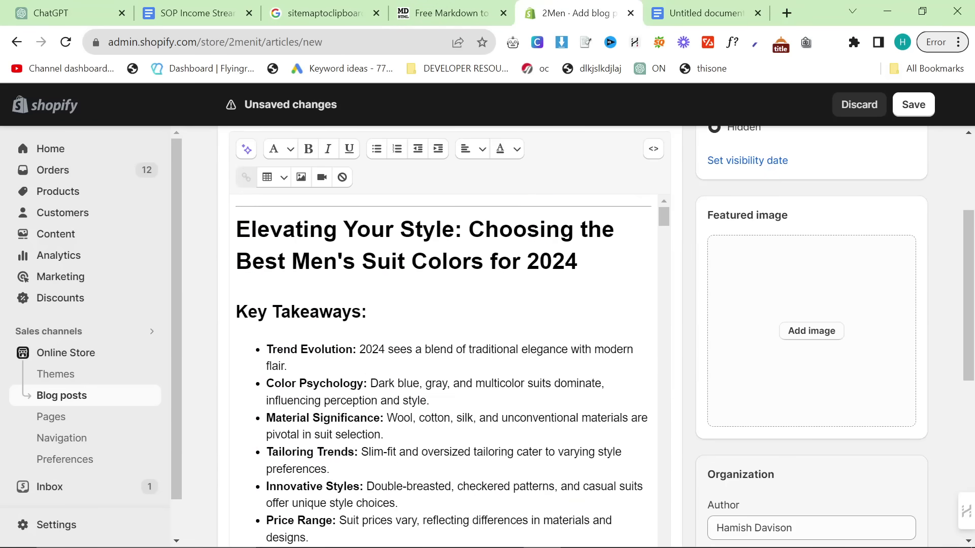
# - Assign the post to the journal blog, set its visibility to Visible and save it
pyautogui.scroll(-15, 446, 327)
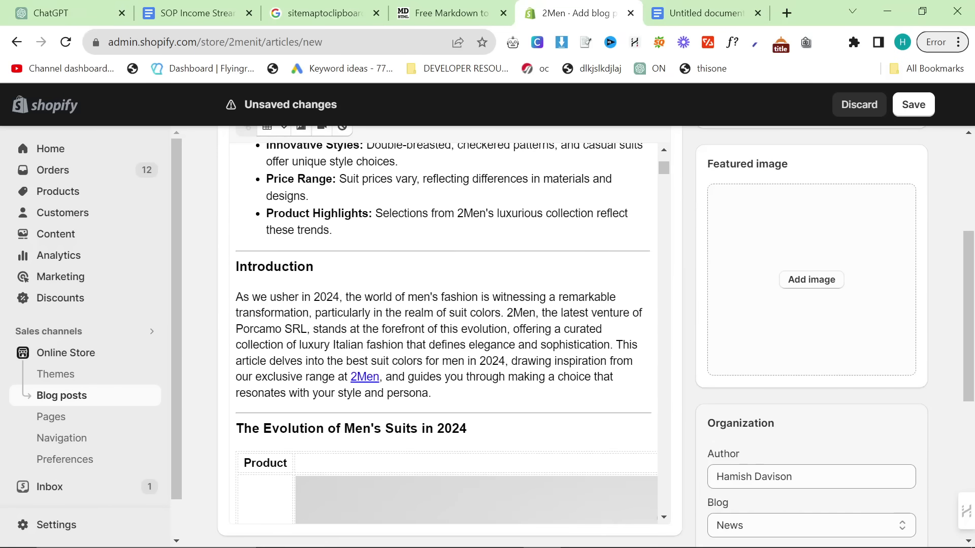
pyautogui.scroll(-6, 447, 327)
pyautogui.scroll(-6, 805, 382)
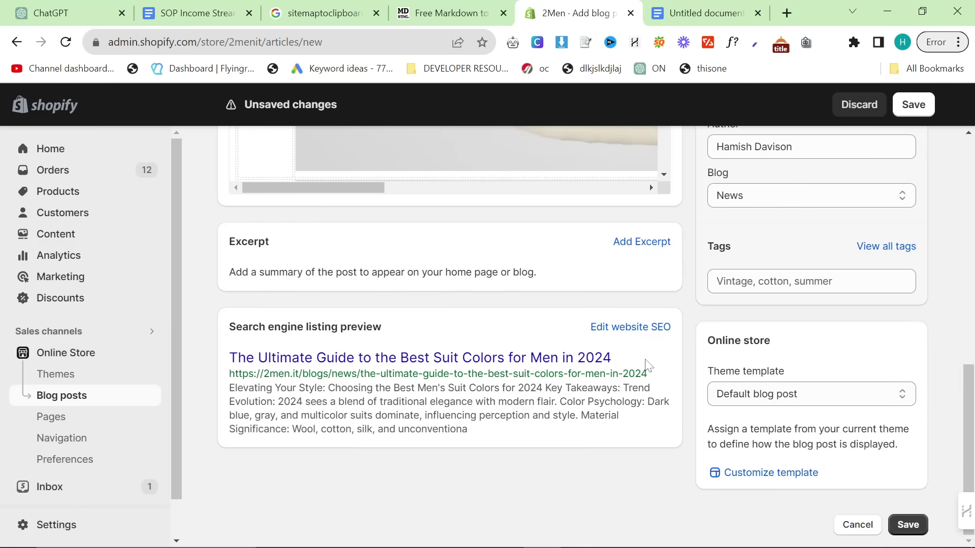
pyautogui.scroll(3, 746, 350)
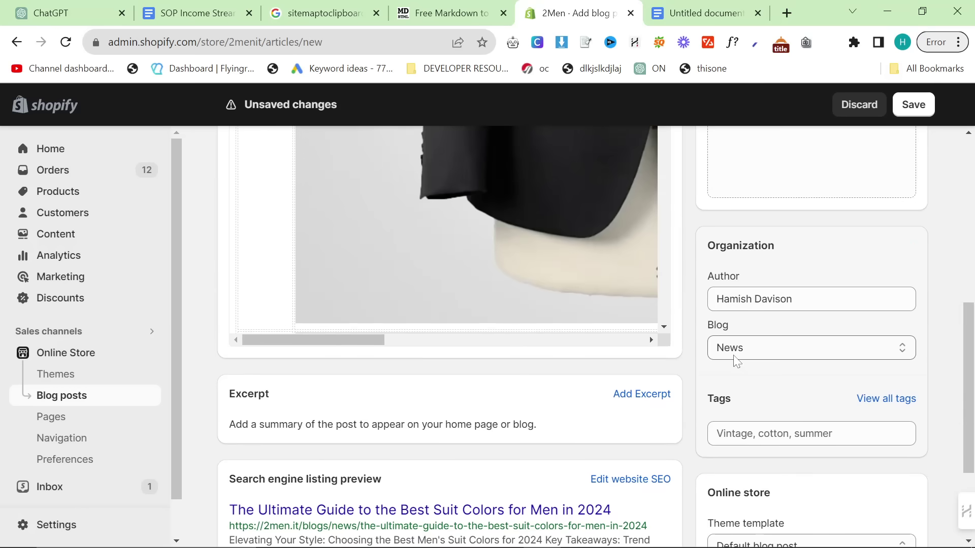
pyautogui.click(766, 350)
pyautogui.click(783, 391)
pyautogui.scroll(10, 787, 323)
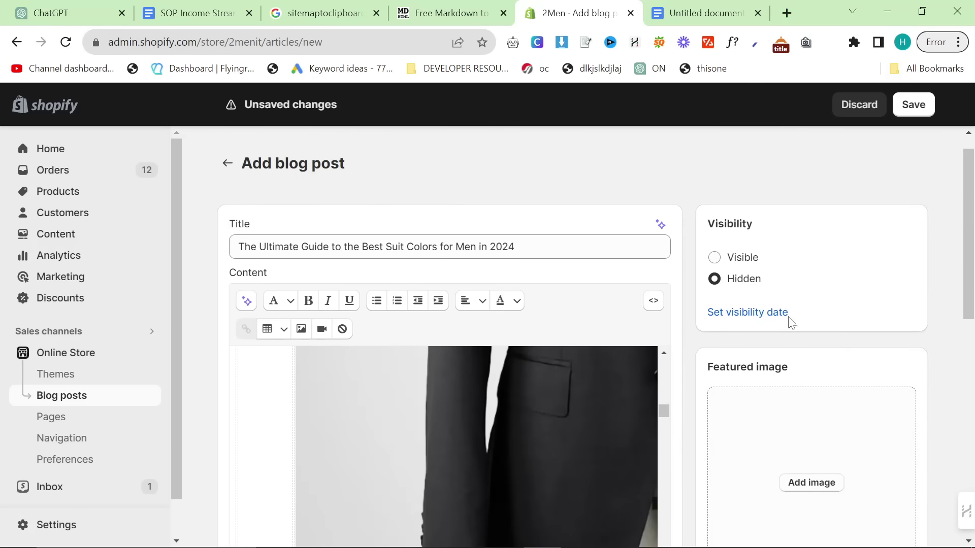
pyautogui.scroll(-6, 812, 253)
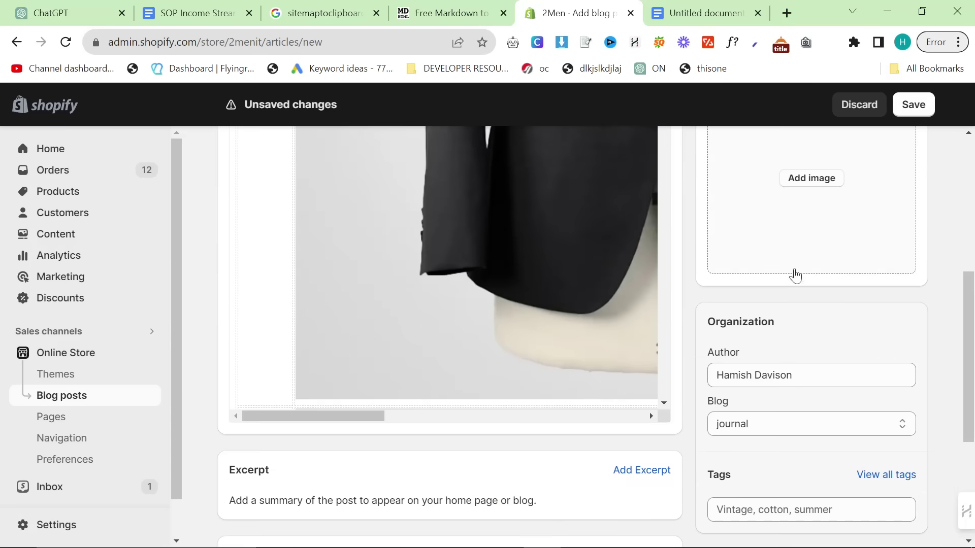
pyautogui.scroll(7, 794, 274)
pyautogui.click(913, 104)
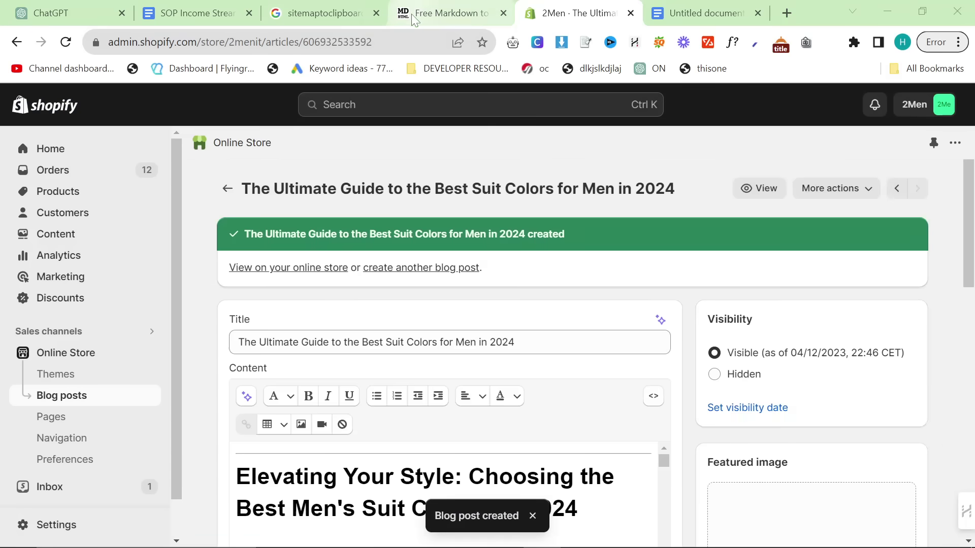
# - Switch to ChatGPT, send a prompt beginning "Now create" in the article conversation and go to the end of the chat
pyautogui.hotkey('alt', 'Tab')
pyautogui.hotkey('alt', 'Tab')
pyautogui.click(254, 211)
pyautogui.click(114, 7)
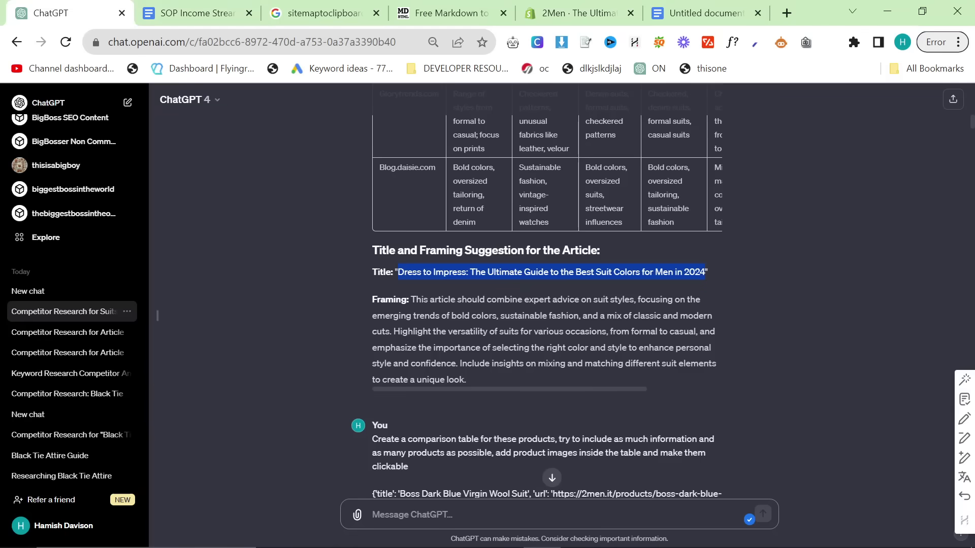
pyautogui.write('Now create')
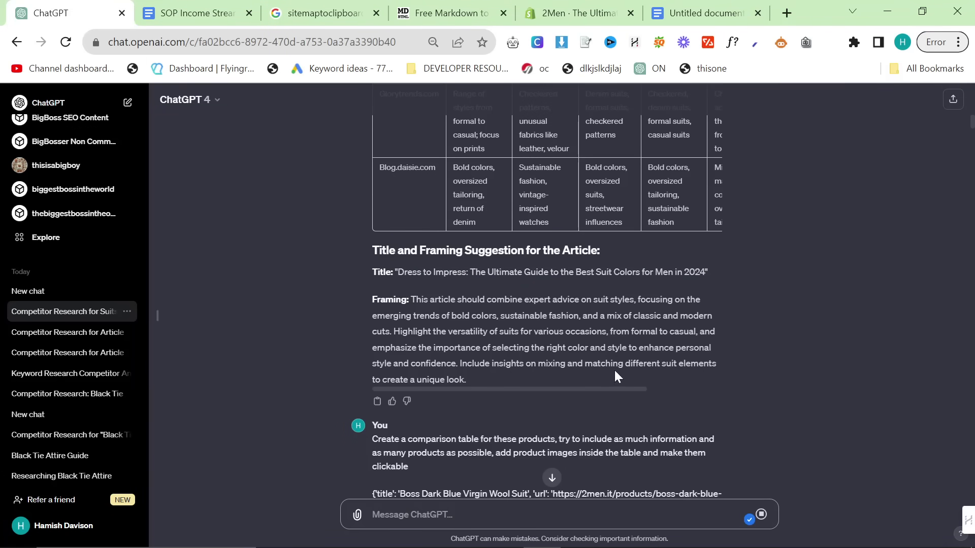
pyautogui.scroll(-8, 616, 375)
pyautogui.moveTo(970, 137); pyautogui.dragTo(967, 541)
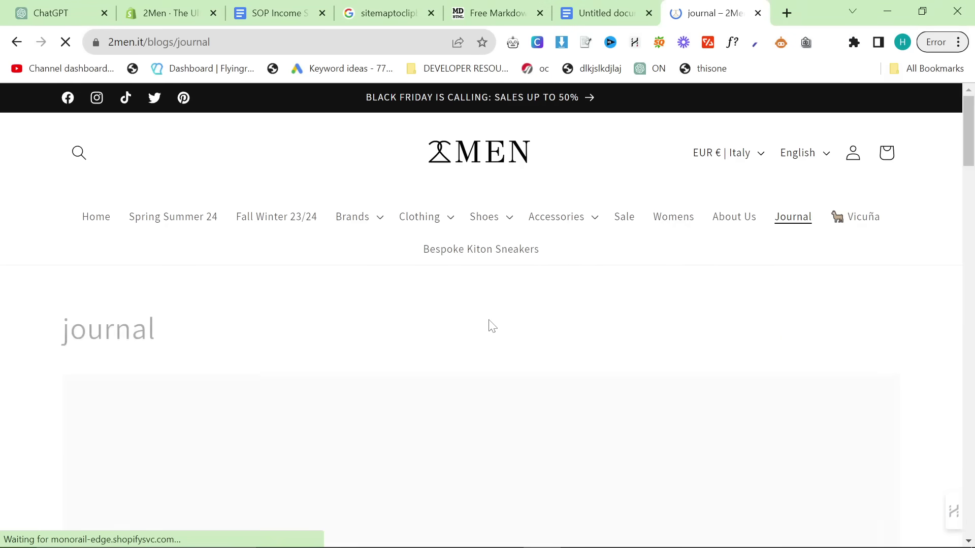
# - Open the new suit colors post from the 2Men store's journal page and check how its product table is displayed
pyautogui.scroll(-3, 457, 310)
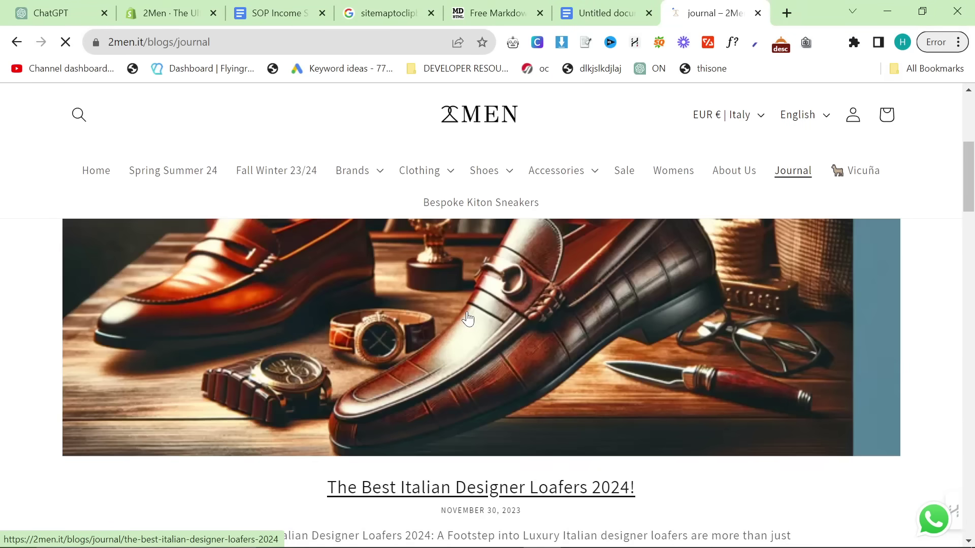
pyautogui.click(465, 324)
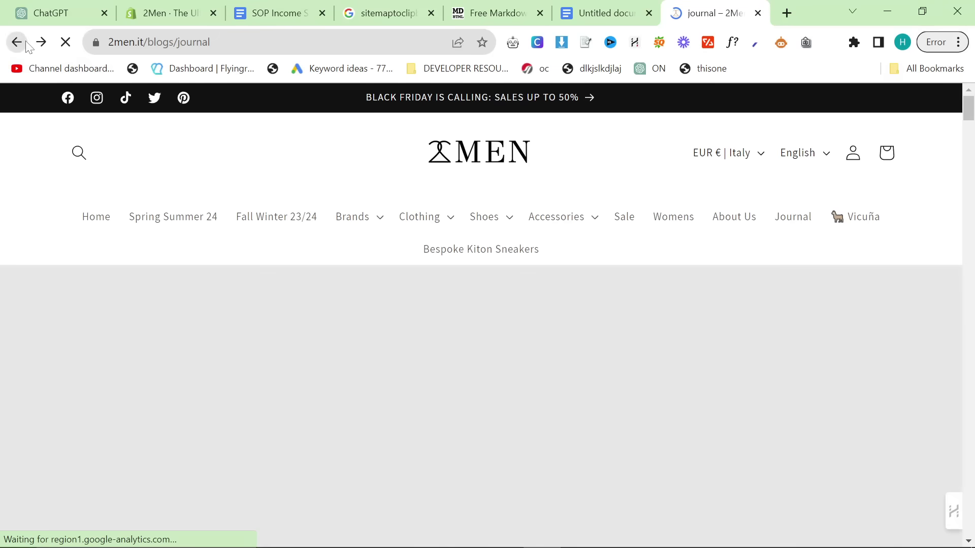
pyautogui.scroll(5, 536, 416)
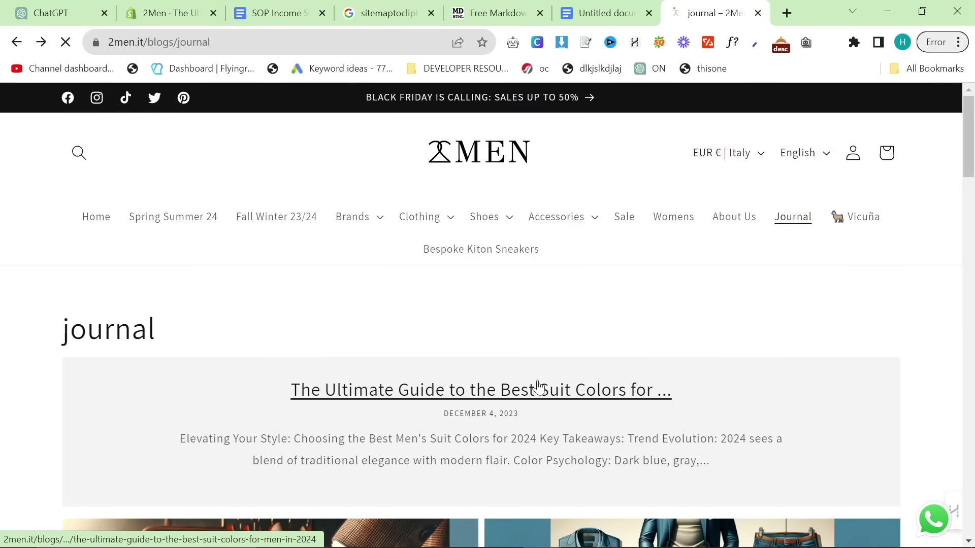
pyautogui.click(539, 386)
pyautogui.scroll(-3, 553, 399)
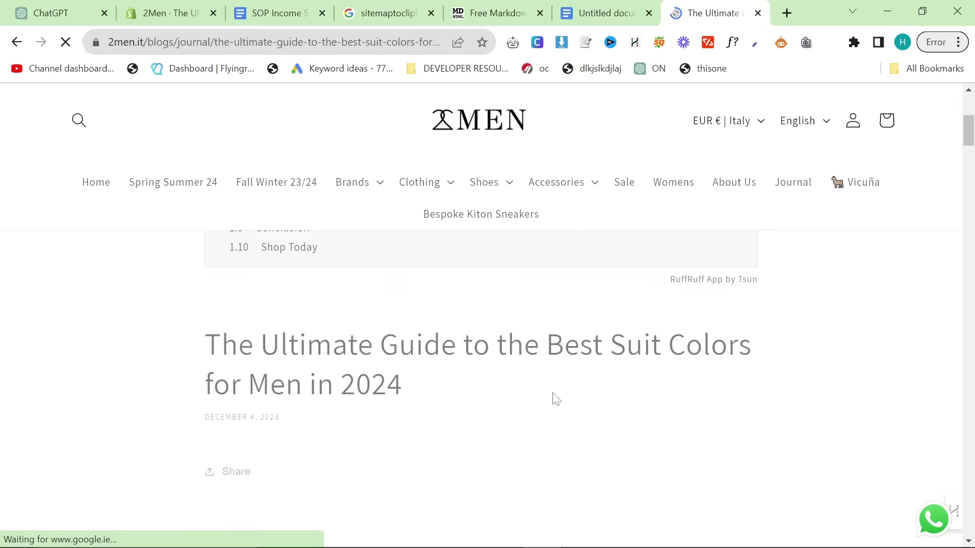
pyautogui.scroll(-15, 556, 400)
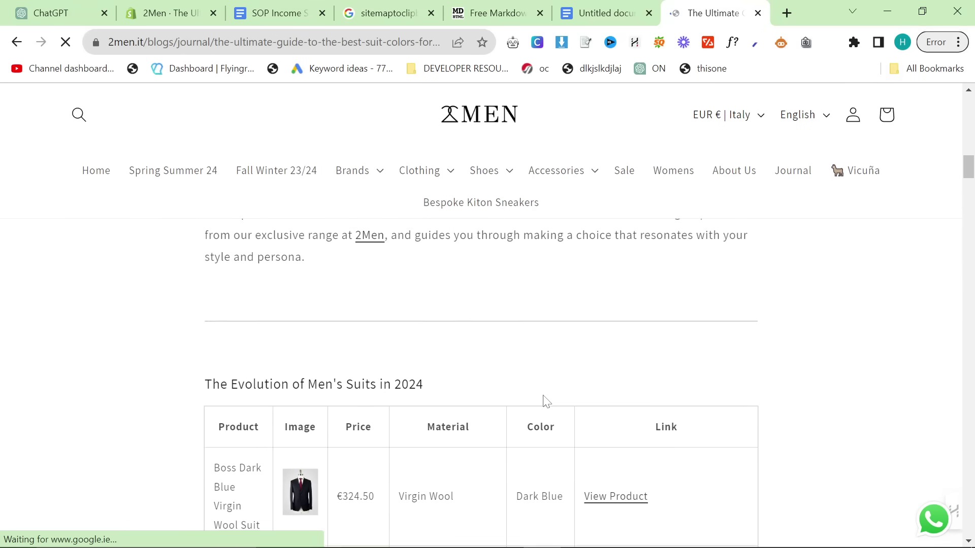
pyautogui.scroll(3, 544, 401)
pyautogui.scroll(-10, 282, 330)
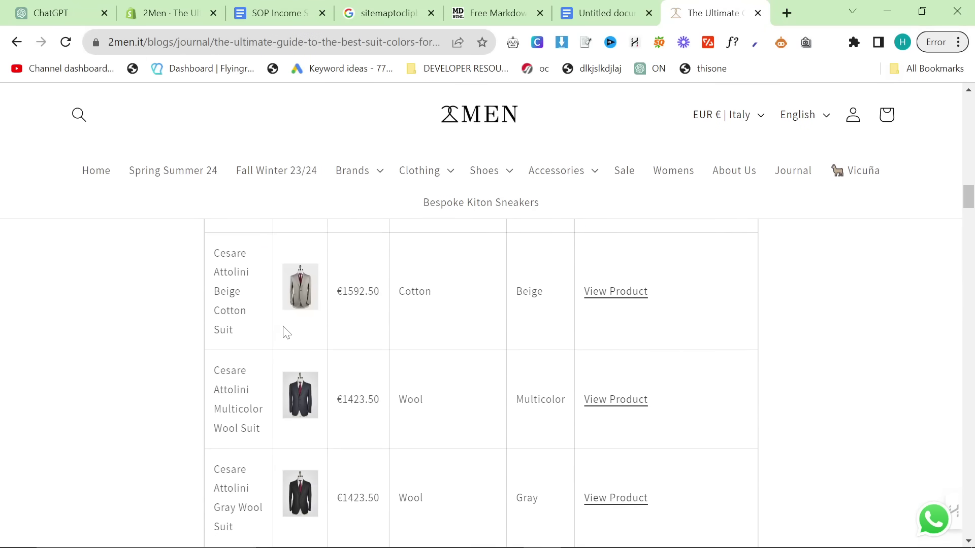
pyautogui.scroll(-8, 285, 332)
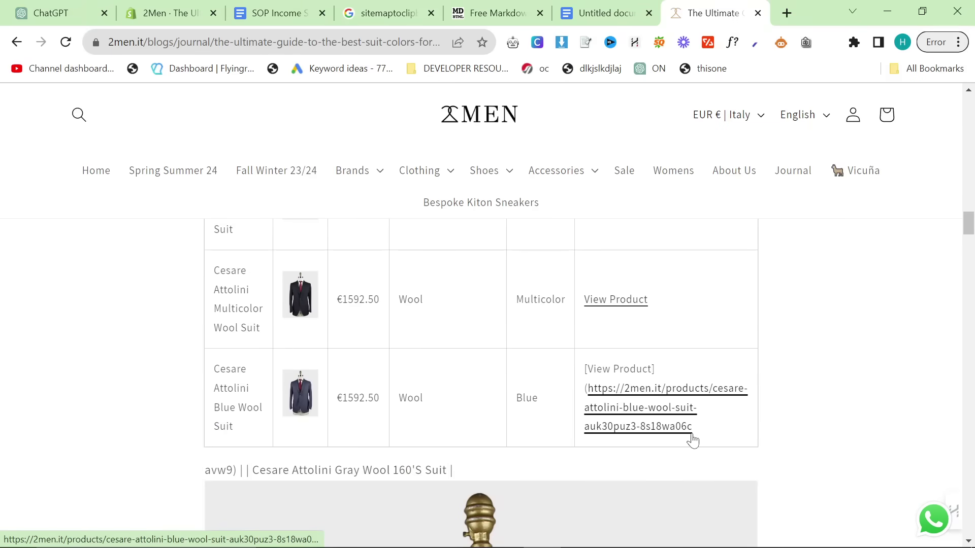
# - Remove the parenthesis after "[View Product]" in the Cesare Attolini Blue Wool Suit row's HTML, save the post and reload its live page
pyautogui.click(168, 13)
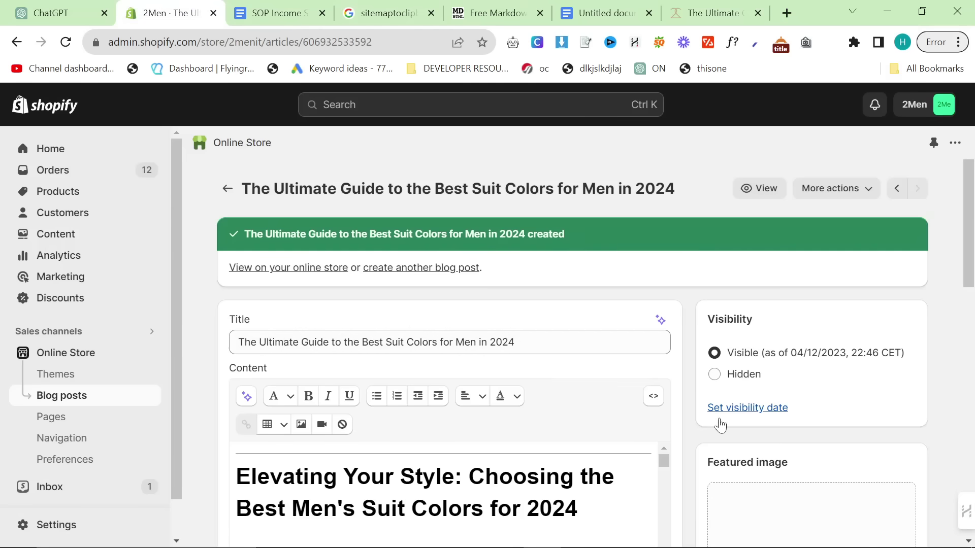
pyautogui.scroll(-4, 720, 425)
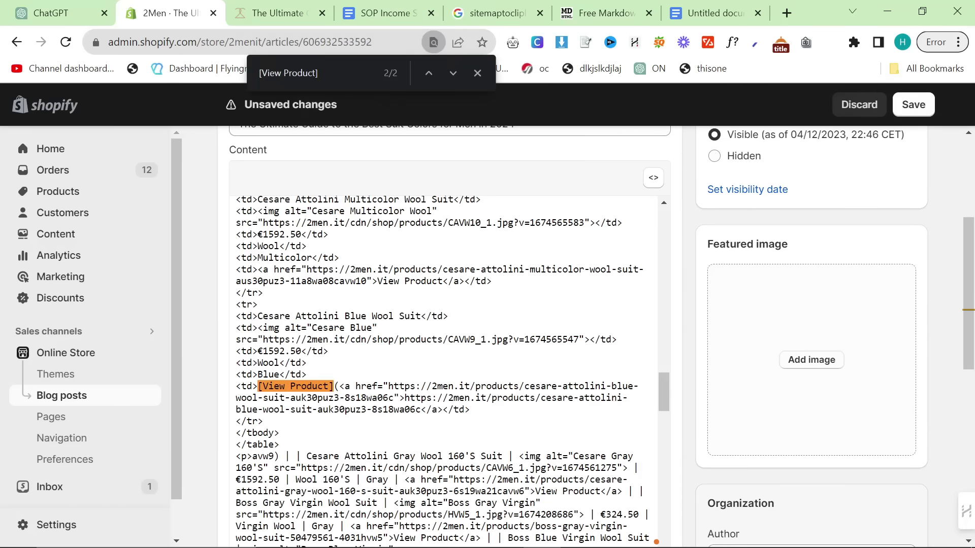
pyautogui.click(913, 105)
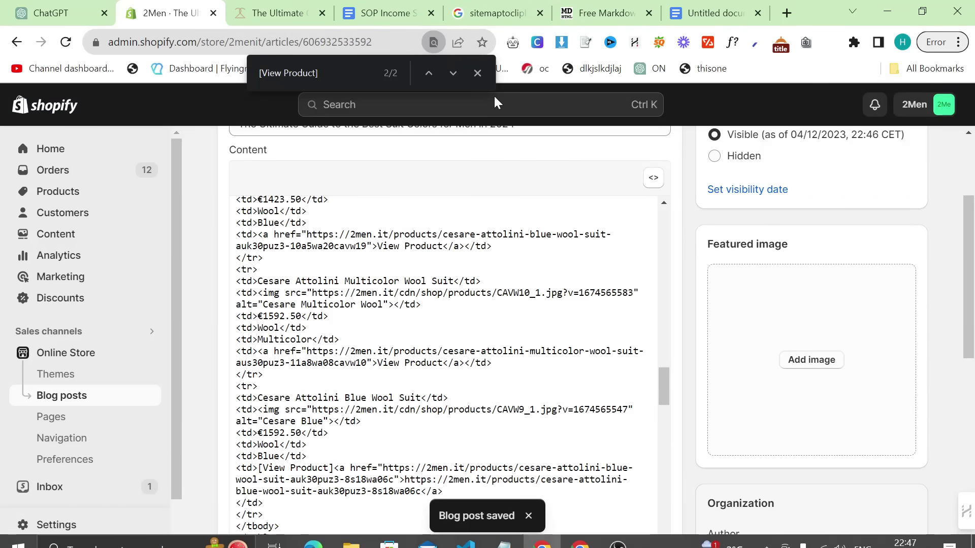
pyautogui.click(306, 9)
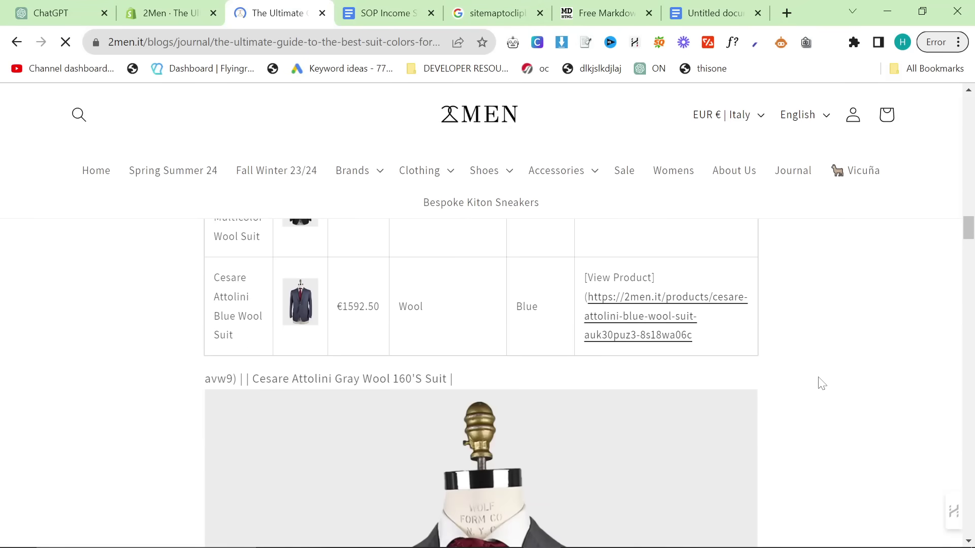
# - Switch to the ChatGPT article conversation, find the suit comparison table and copy that response with its closing note
pyautogui.click(604, 13)
pyautogui.click(61, 13)
pyautogui.scroll(18, 382, 373)
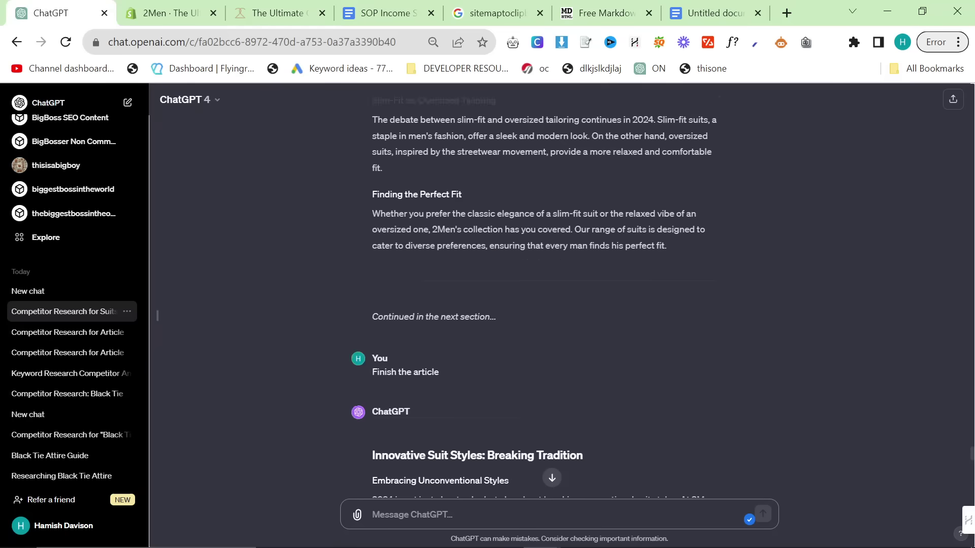
pyautogui.scroll(15, 584, 383)
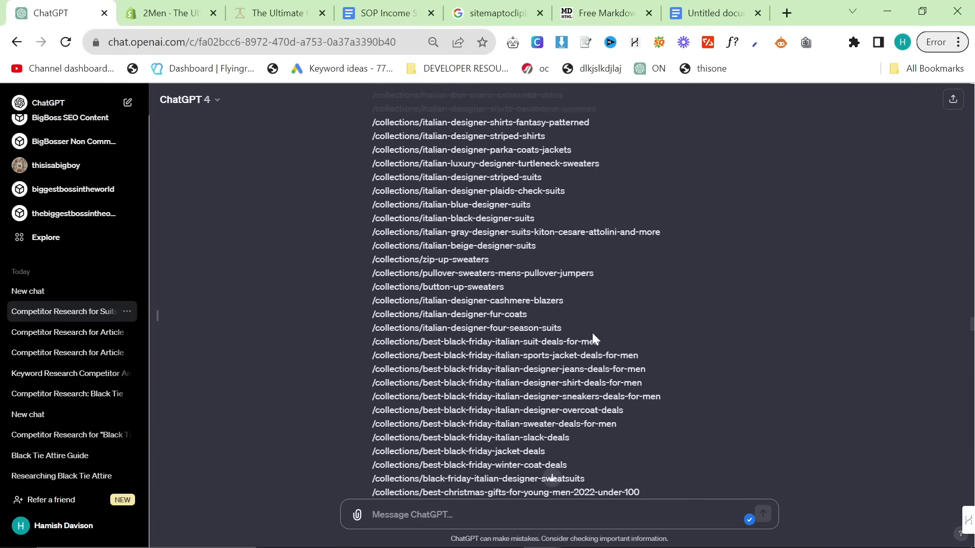
pyautogui.scroll(20, 589, 335)
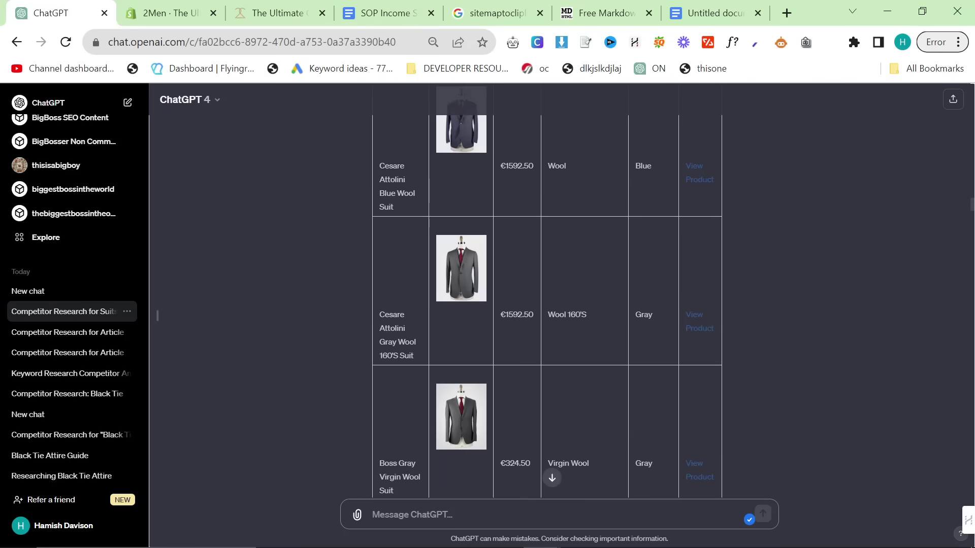
pyautogui.scroll(2, 589, 338)
pyautogui.scroll(-10, 453, 356)
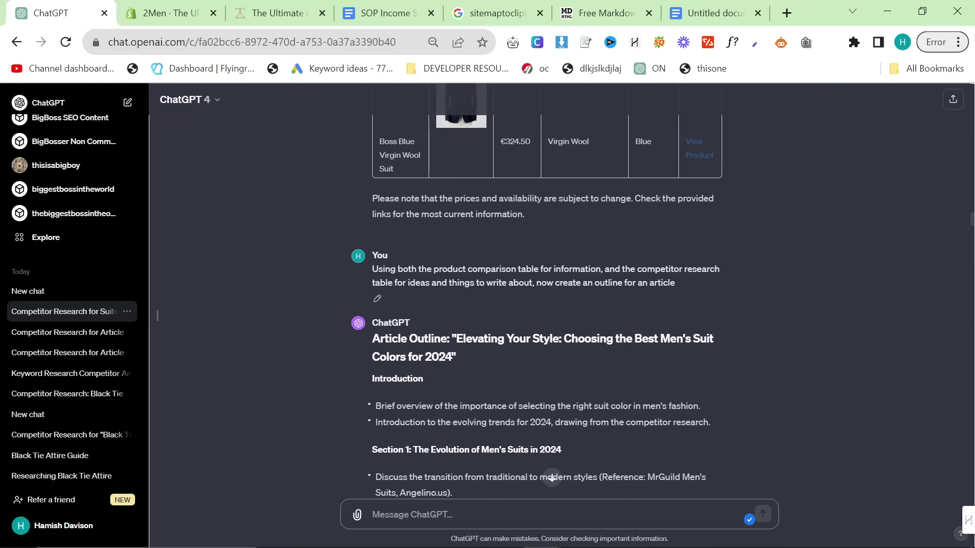
pyautogui.scroll(2, 389, 308)
# - Switch to the Markdown to HTML converter and replace the article's product table markdown with the copied comparison table
pyautogui.click(565, 7)
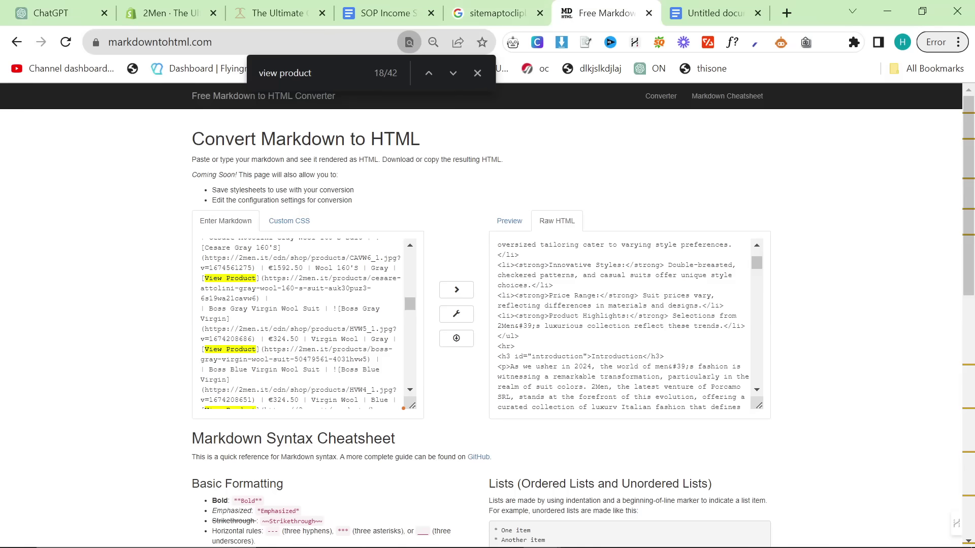
pyautogui.moveTo(380, 268); pyautogui.dragTo(199, 286)
pyautogui.scroll(12, 211, 281)
pyautogui.hotkey('shift', 'Up')
pyautogui.hotkey('shift', 'Up')
pyautogui.hotkey('shift', 'Up')
pyautogui.hotkey('shift', 'Up')
pyautogui.hotkey('shift', 'Up')
pyautogui.hotkey('shift', 'Up')
pyautogui.hotkey('shift', 'Up')
pyautogui.hotkey('shift', 'Up')
pyautogui.hotkey('shift', 'Up')
pyautogui.hotkey('shift', 'Up')
pyautogui.hotkey('shift', 'Up')
pyautogui.hotkey('shift', 'Up')
pyautogui.hotkey('shift', 'Up')
pyautogui.hotkey('shift', 'Up')
pyautogui.hotkey('shift', 'Up')
pyautogui.hotkey('shift', 'Up')
pyautogui.hotkey('shift', 'Up')
pyautogui.hotkey('shift', 'Up')
pyautogui.hotkey('shift', 'Up')
pyautogui.hotkey('shift', 'Up')
pyautogui.hotkey('ctrl', 'v')
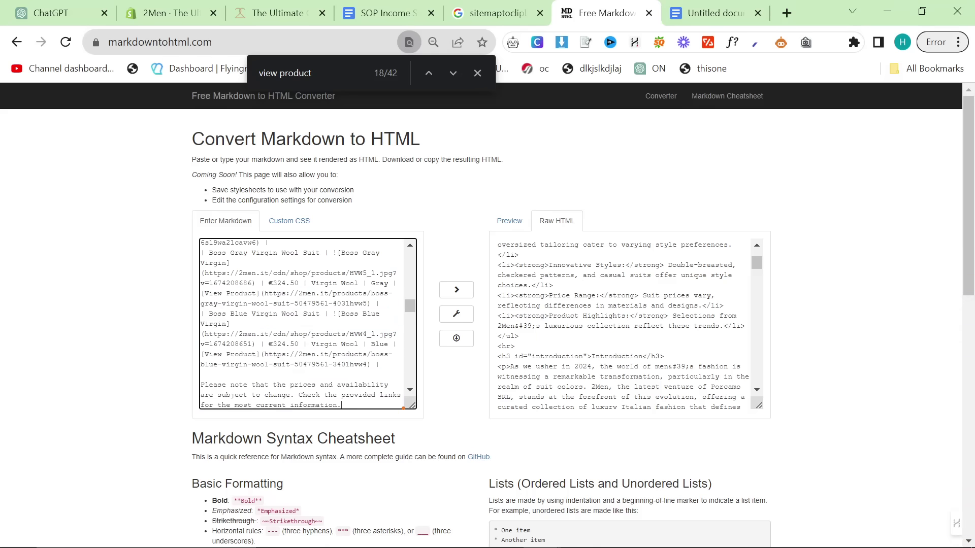
# - Copy the converter's raw HTML, replace the Shopify post's HTML content with it and save the post
pyautogui.click(622, 325)
pyautogui.hotkey('ctrl', 'a')
pyautogui.click(167, 13)
pyautogui.scroll(4, 443, 282)
pyautogui.scroll(6, 752, 335)
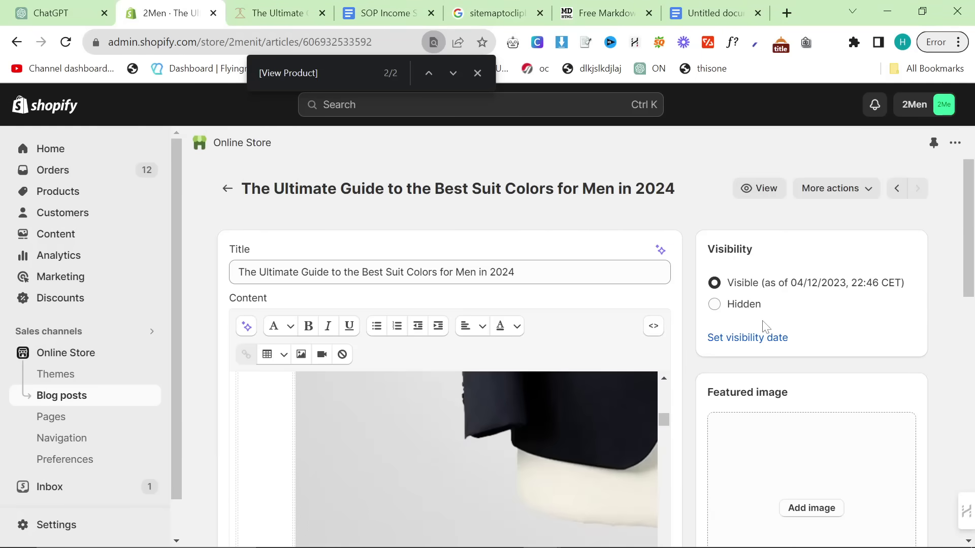
pyautogui.click(654, 326)
pyautogui.hotkey('ctrl', 'End')
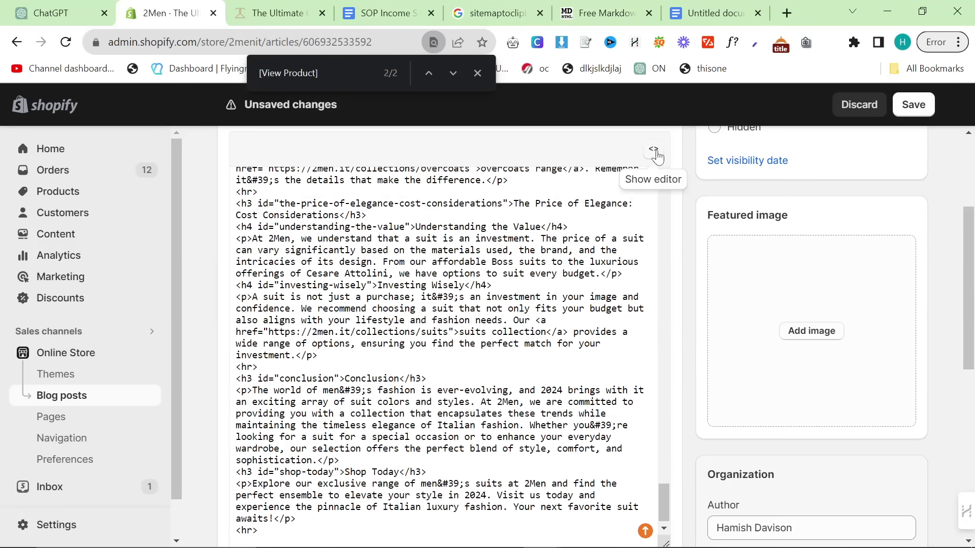
pyautogui.click(653, 150)
pyautogui.click(914, 120)
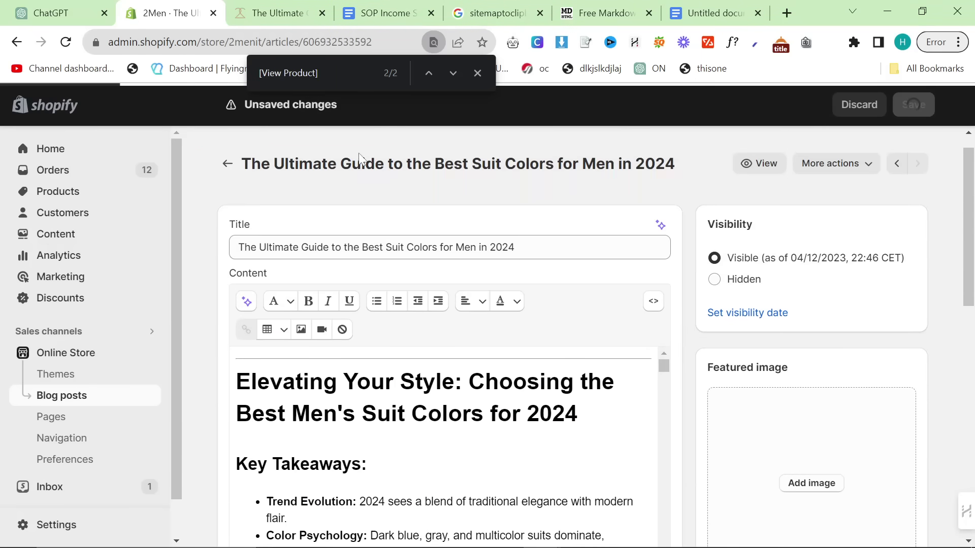
# - Switch to the ChatGPT article conversation and open the generated horizontal featured image at the end of the chat
pyautogui.click(66, 13)
pyautogui.scroll(-10, 973, 192)
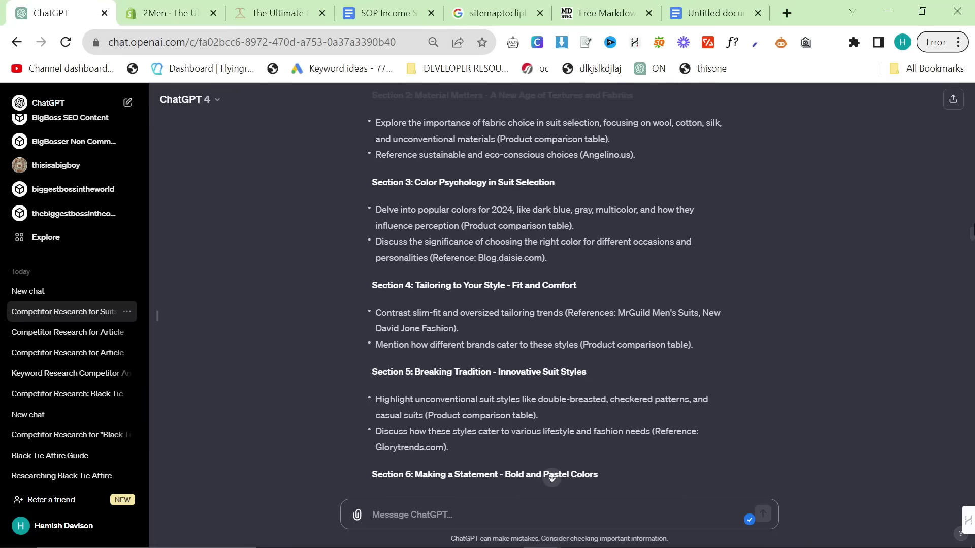
pyautogui.scroll(7, 973, 231)
pyautogui.moveTo(973, 231); pyautogui.dragTo(972, 491)
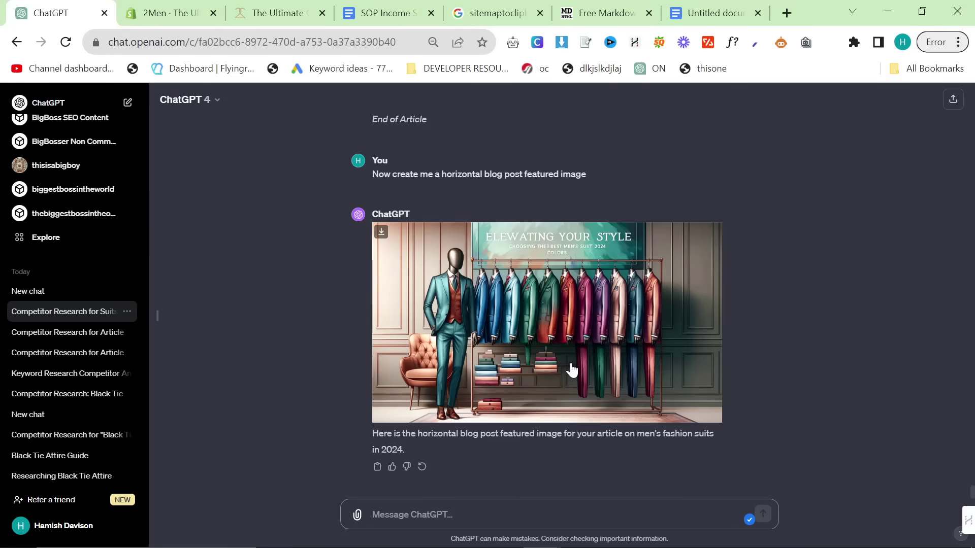
pyautogui.click(573, 371)
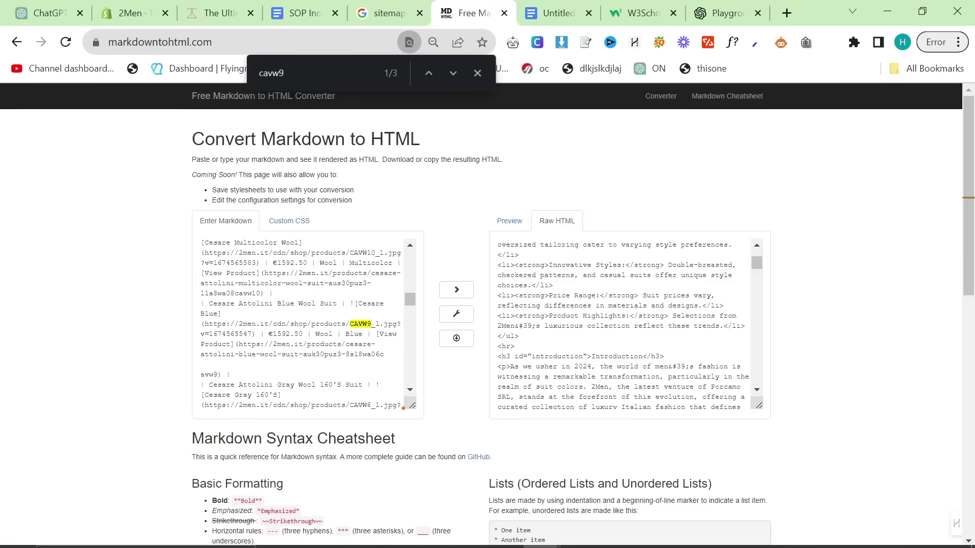
# - In the converter's markdown, remove the line break before "avw9)" in the Cesare Attolini Blue Wool Suit link and copy the raw HTML
pyautogui.click(201, 365)
pyautogui.press('BackSpace')
pyautogui.click(630, 325)
pyautogui.hotkey('ctrl', 'a')
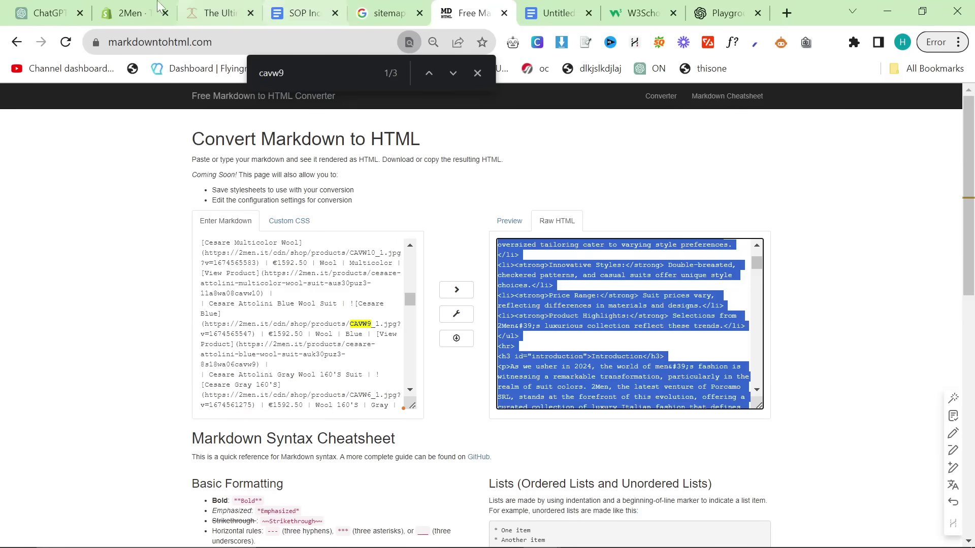
# - Switch to the Shopify post, replace its HTML content with the newly copied HTML and save it
pyautogui.click(133, 13)
pyautogui.click(653, 301)
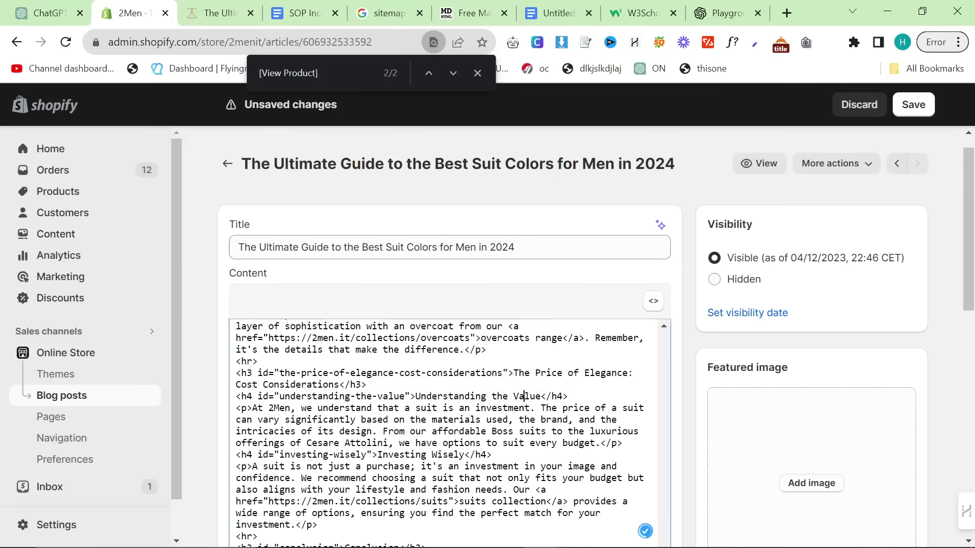
pyautogui.scroll(3, 879, 135)
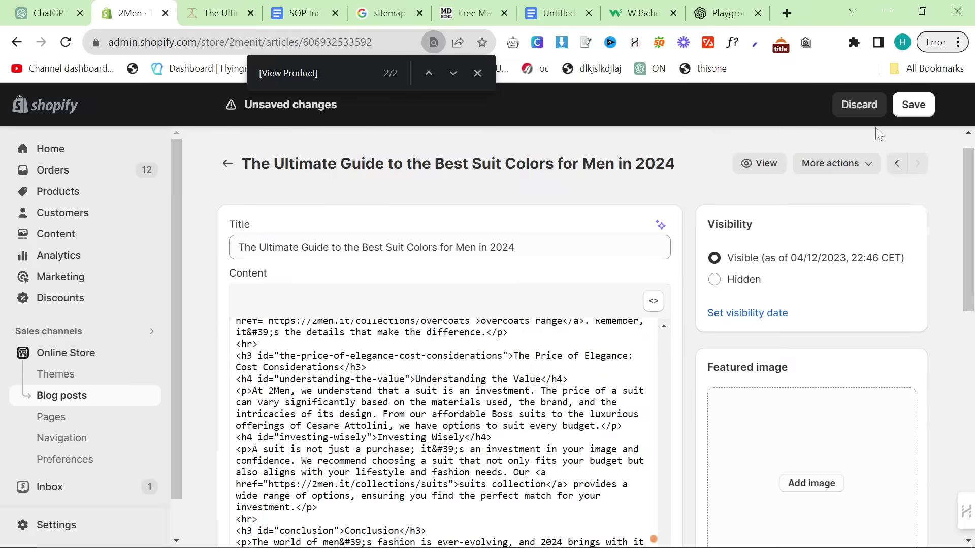
pyautogui.click(912, 107)
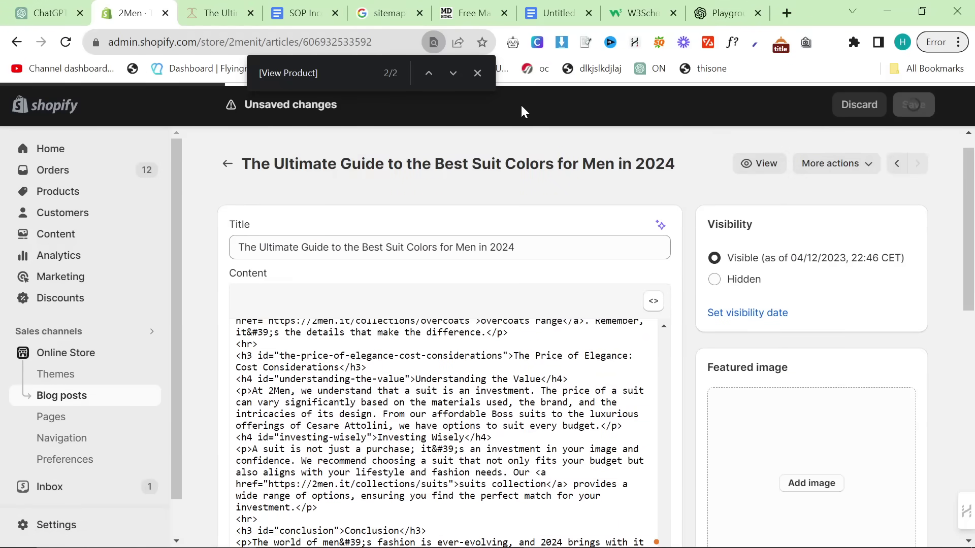
pyautogui.click(222, 13)
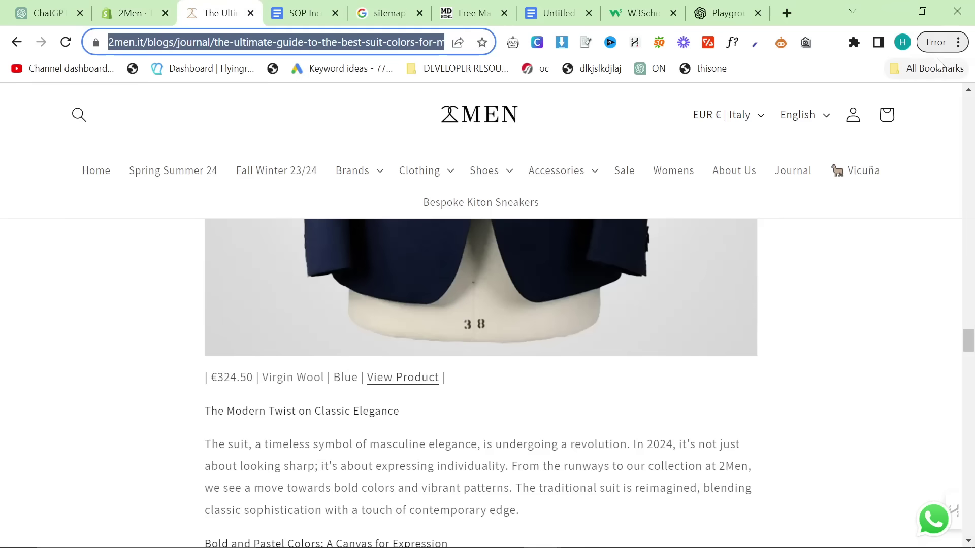
pyautogui.click(957, 41)
pyautogui.click(841, 108)
pyautogui.write('https://2men.it/blogs/journal/the-ultimate-guide-to-the-best-suit-colors-for-men-in-2024')
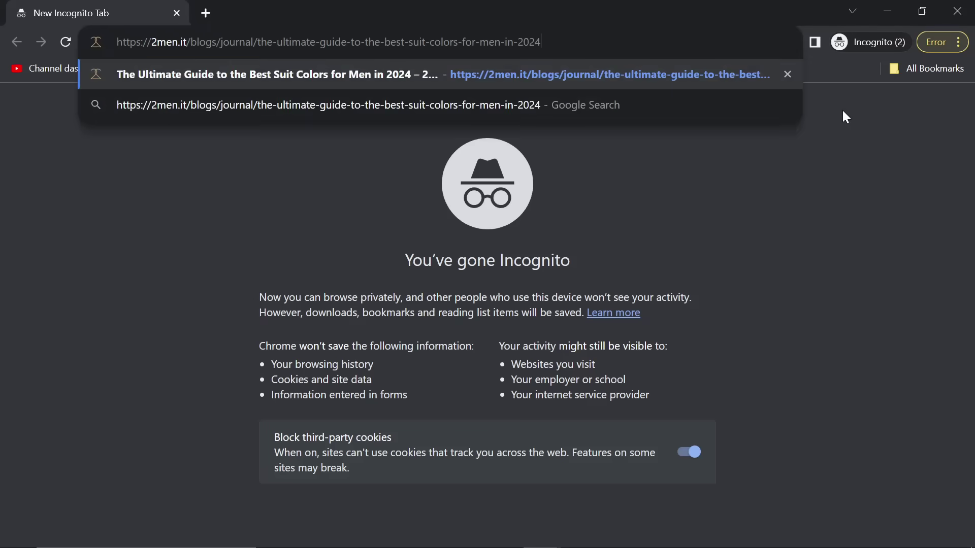
pyautogui.press('Return')
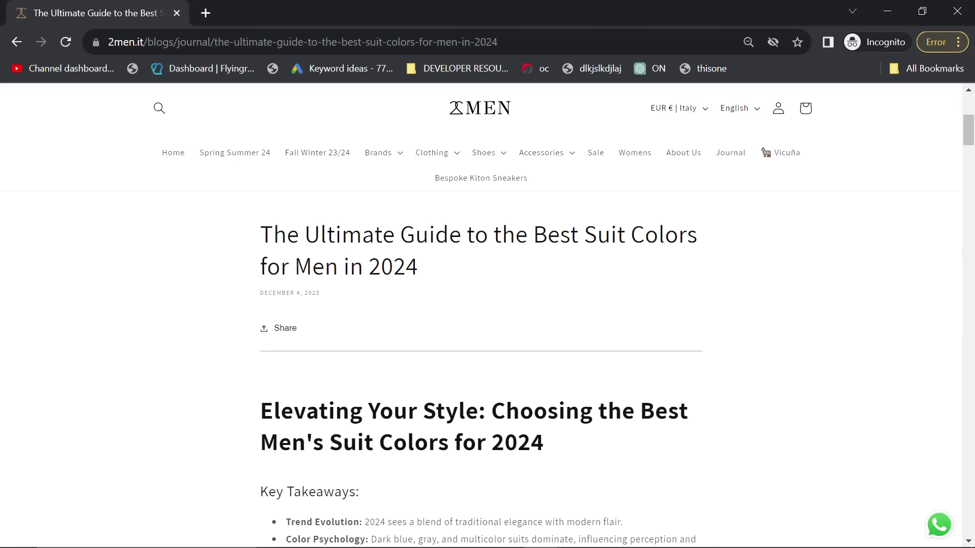
# - Examine the live article from its table of contents through the product table and sections to the author box
pyautogui.scroll(4, 256, 260)
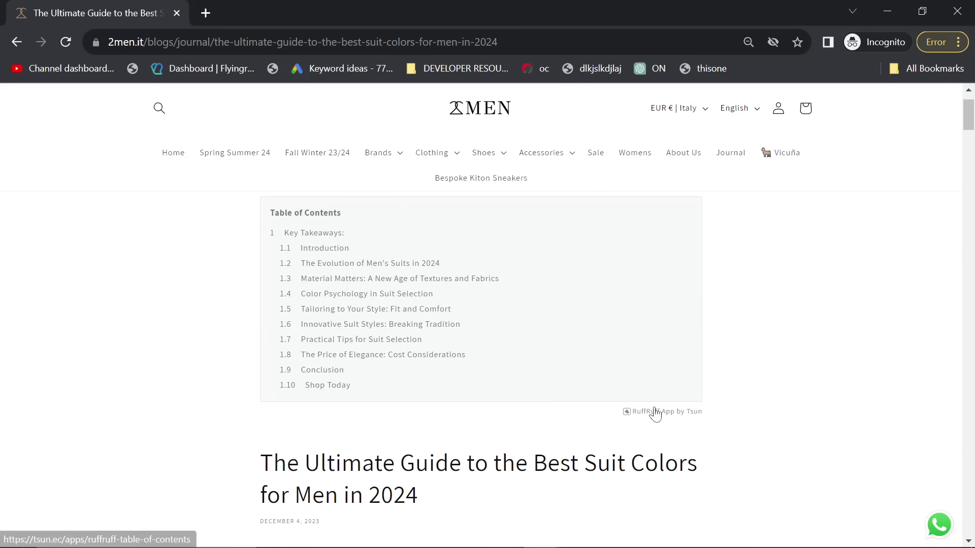
pyautogui.scroll(-1, 655, 415)
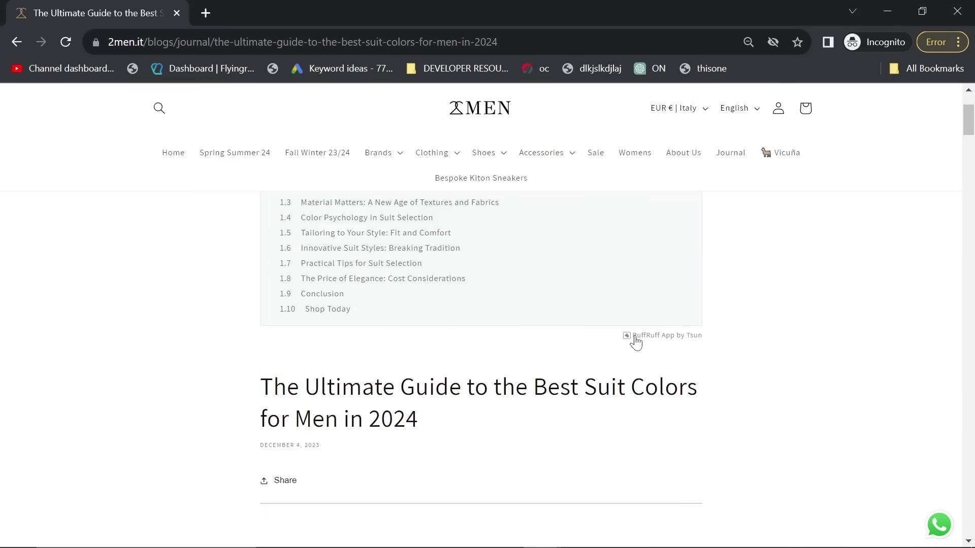
pyautogui.scroll(-1, 467, 357)
pyautogui.scroll(-1, 476, 371)
pyautogui.scroll(-3, 476, 372)
pyautogui.moveTo(243, 266); pyautogui.dragTo(602, 320)
pyautogui.click(603, 320)
pyautogui.scroll(-2, 257, 234)
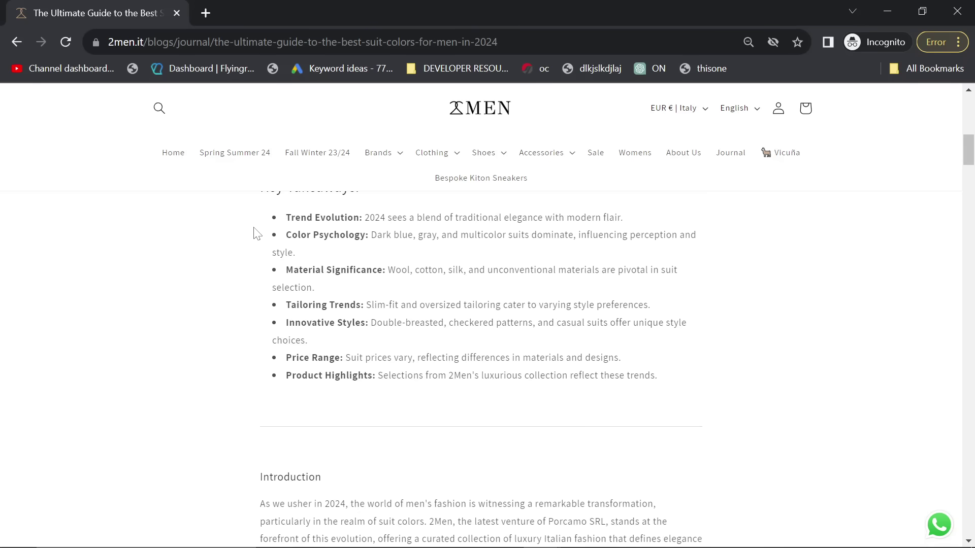
pyautogui.scroll(1, 255, 254)
pyautogui.scroll(-10, 437, 325)
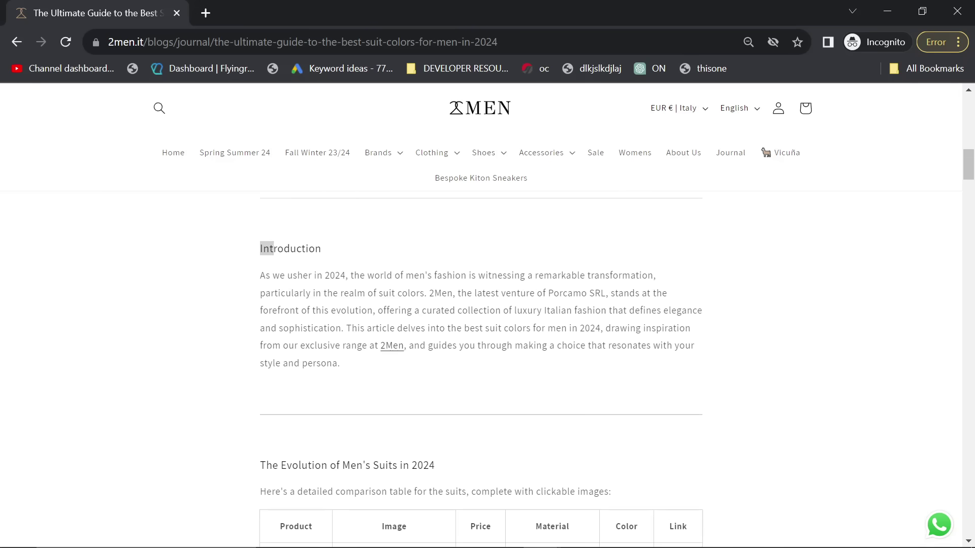
pyautogui.scroll(-15, 481, 335)
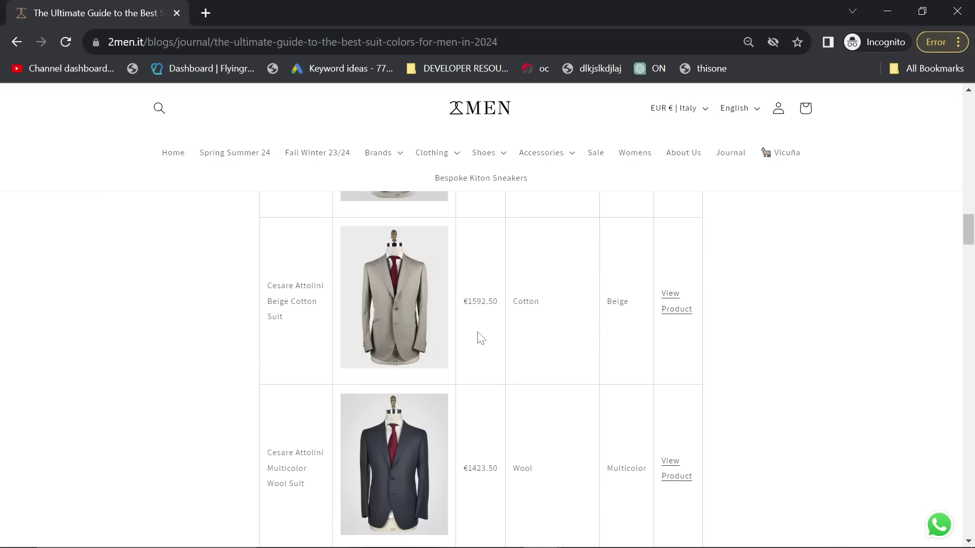
pyautogui.scroll(-15, 451, 378)
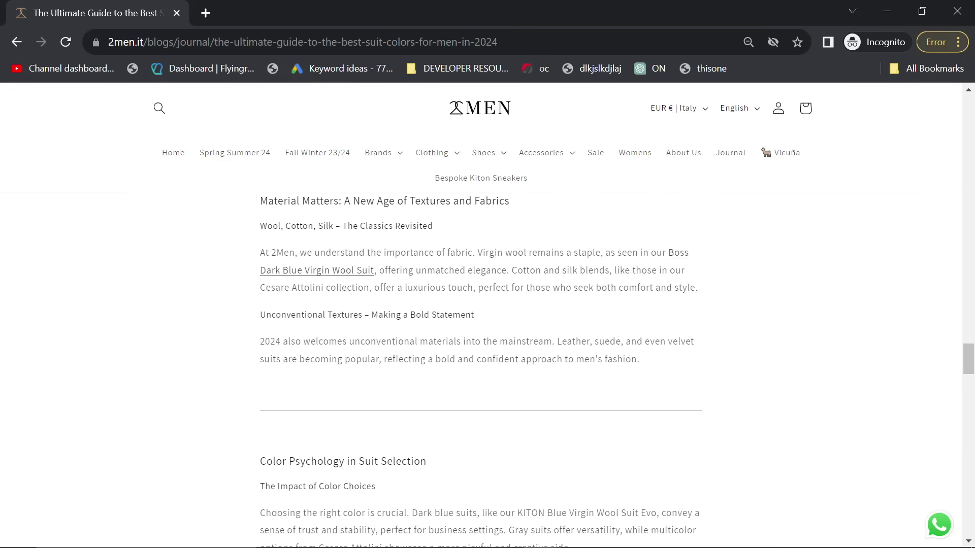
pyautogui.scroll(-20, 480, 365)
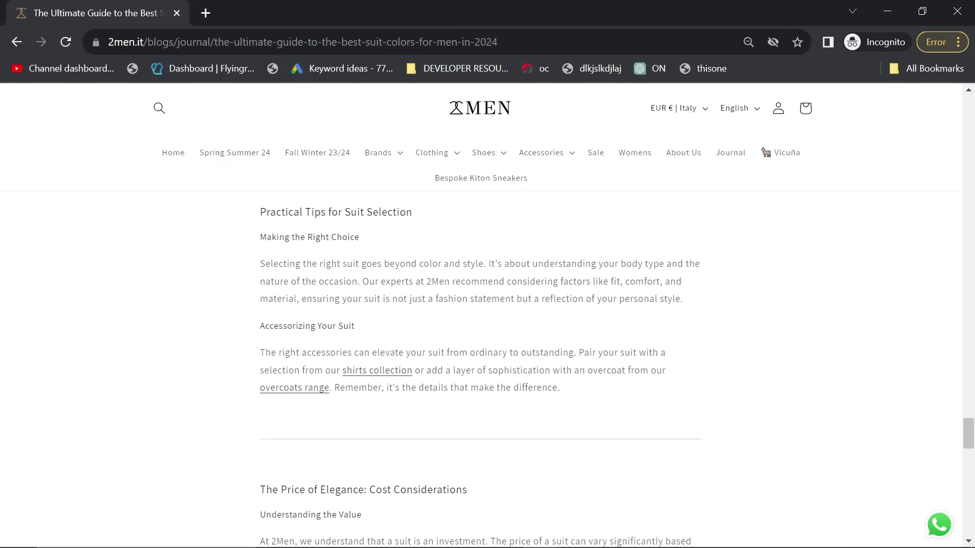
pyautogui.scroll(-3, 481, 365)
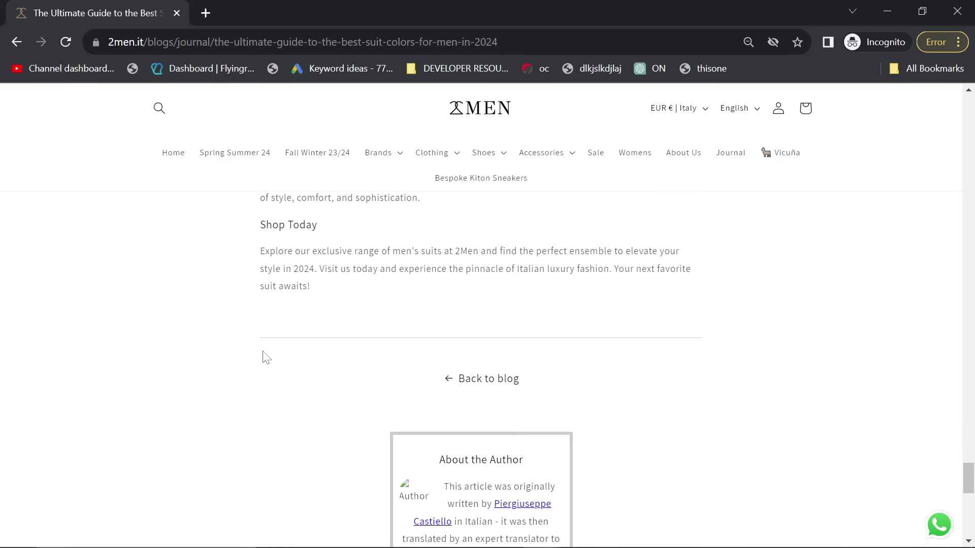
pyautogui.scroll(10, 264, 355)
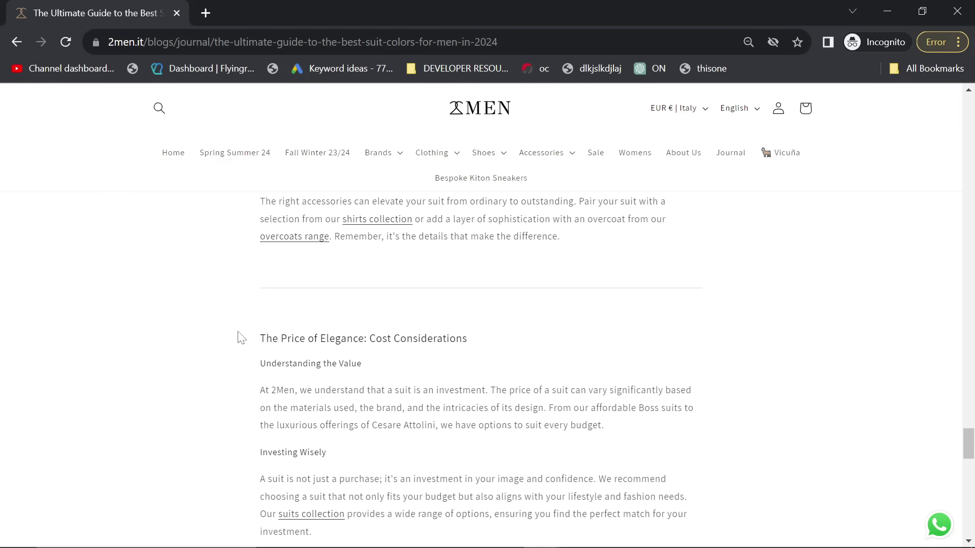
pyautogui.scroll(15, 234, 337)
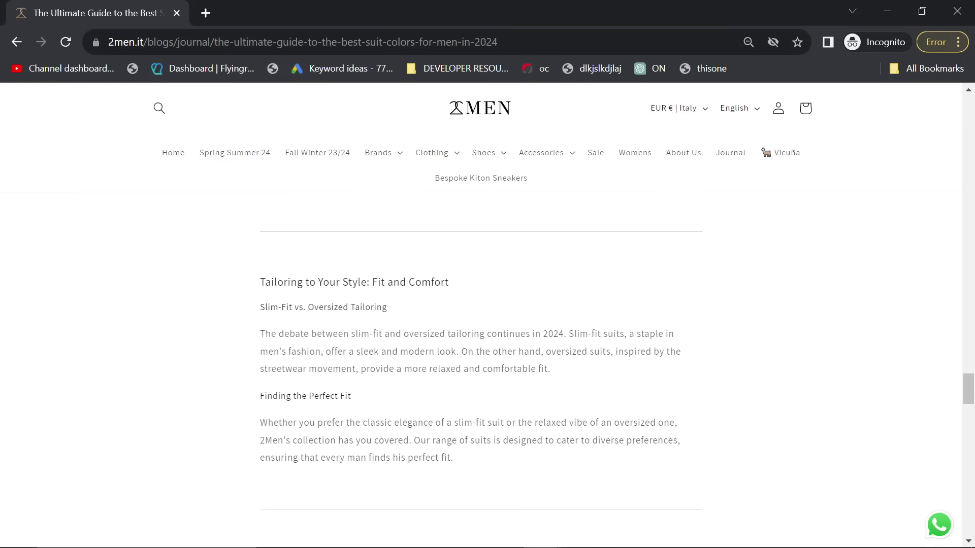